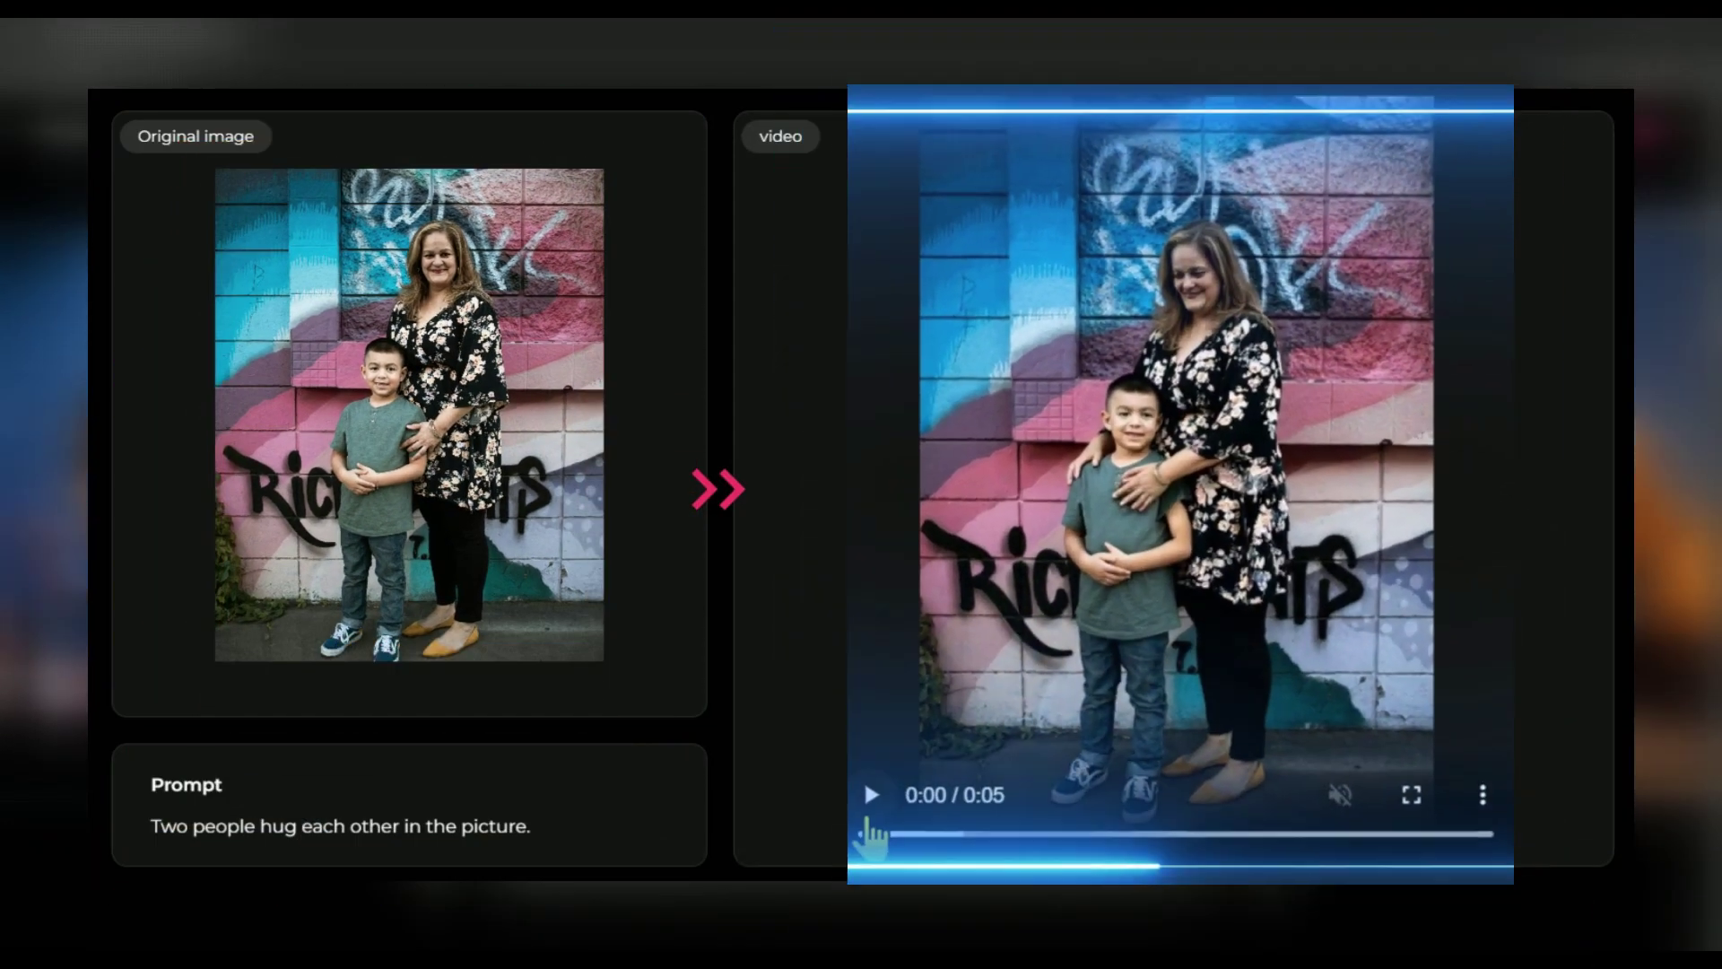
Play the sunglasses example result video, pause it, rewind to the start and replay it
click(908, 797)
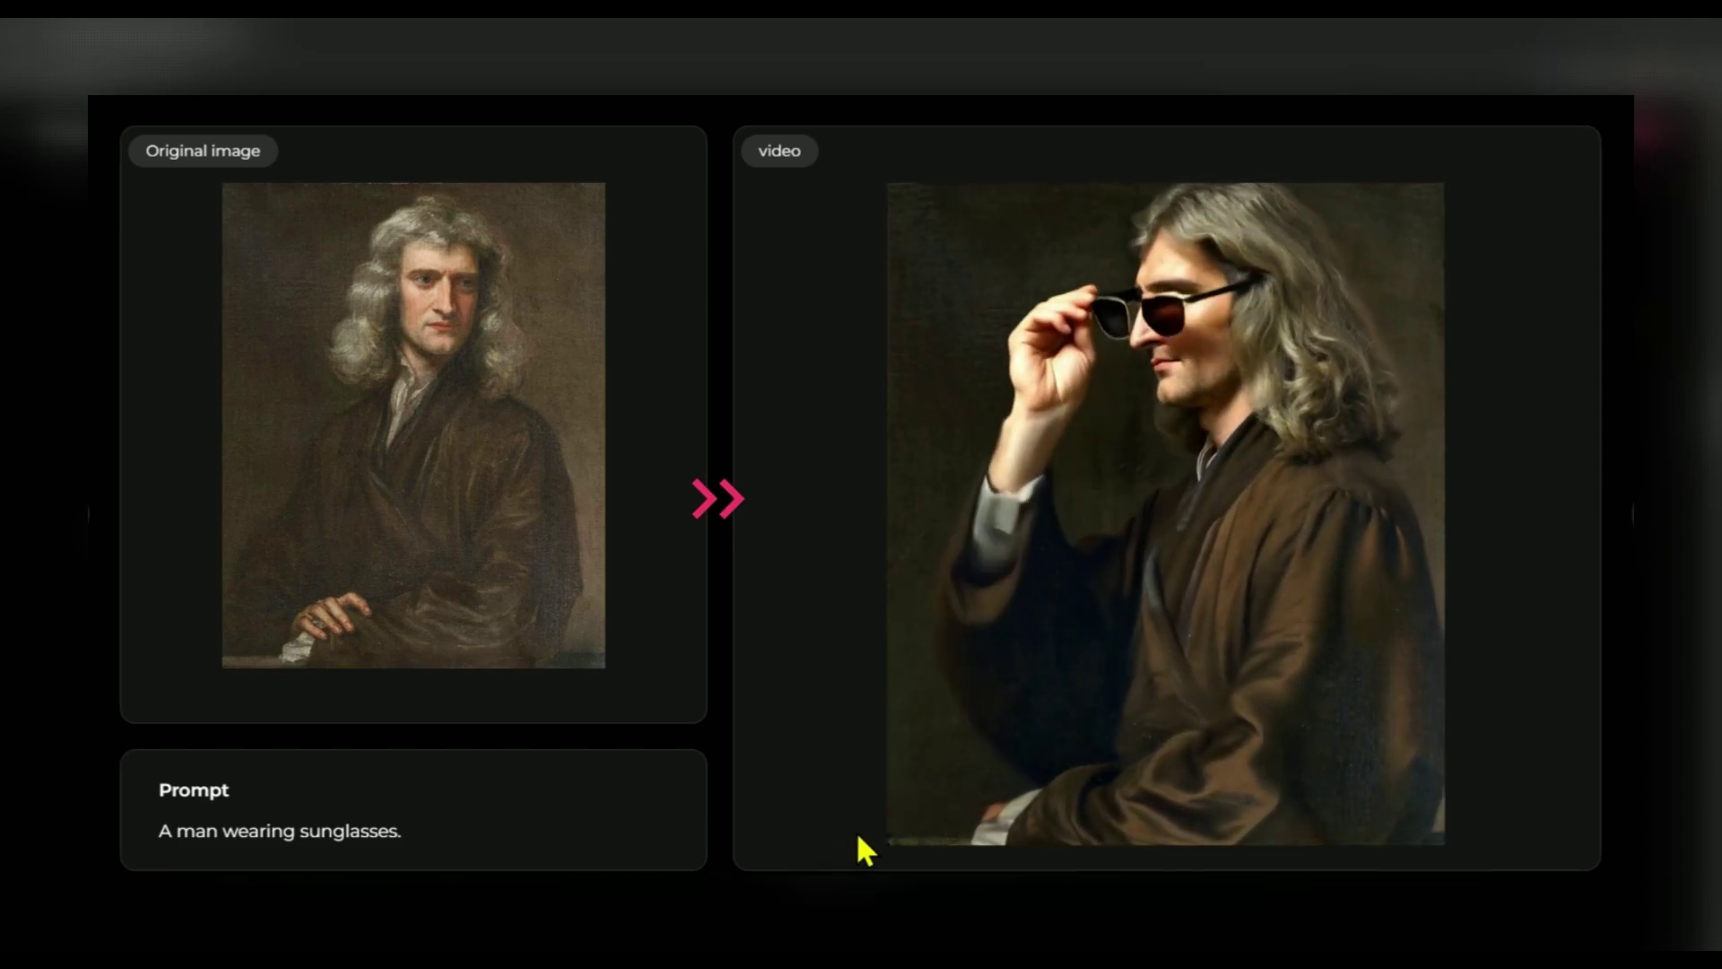
mouse_move(923, 853)
click(906, 785)
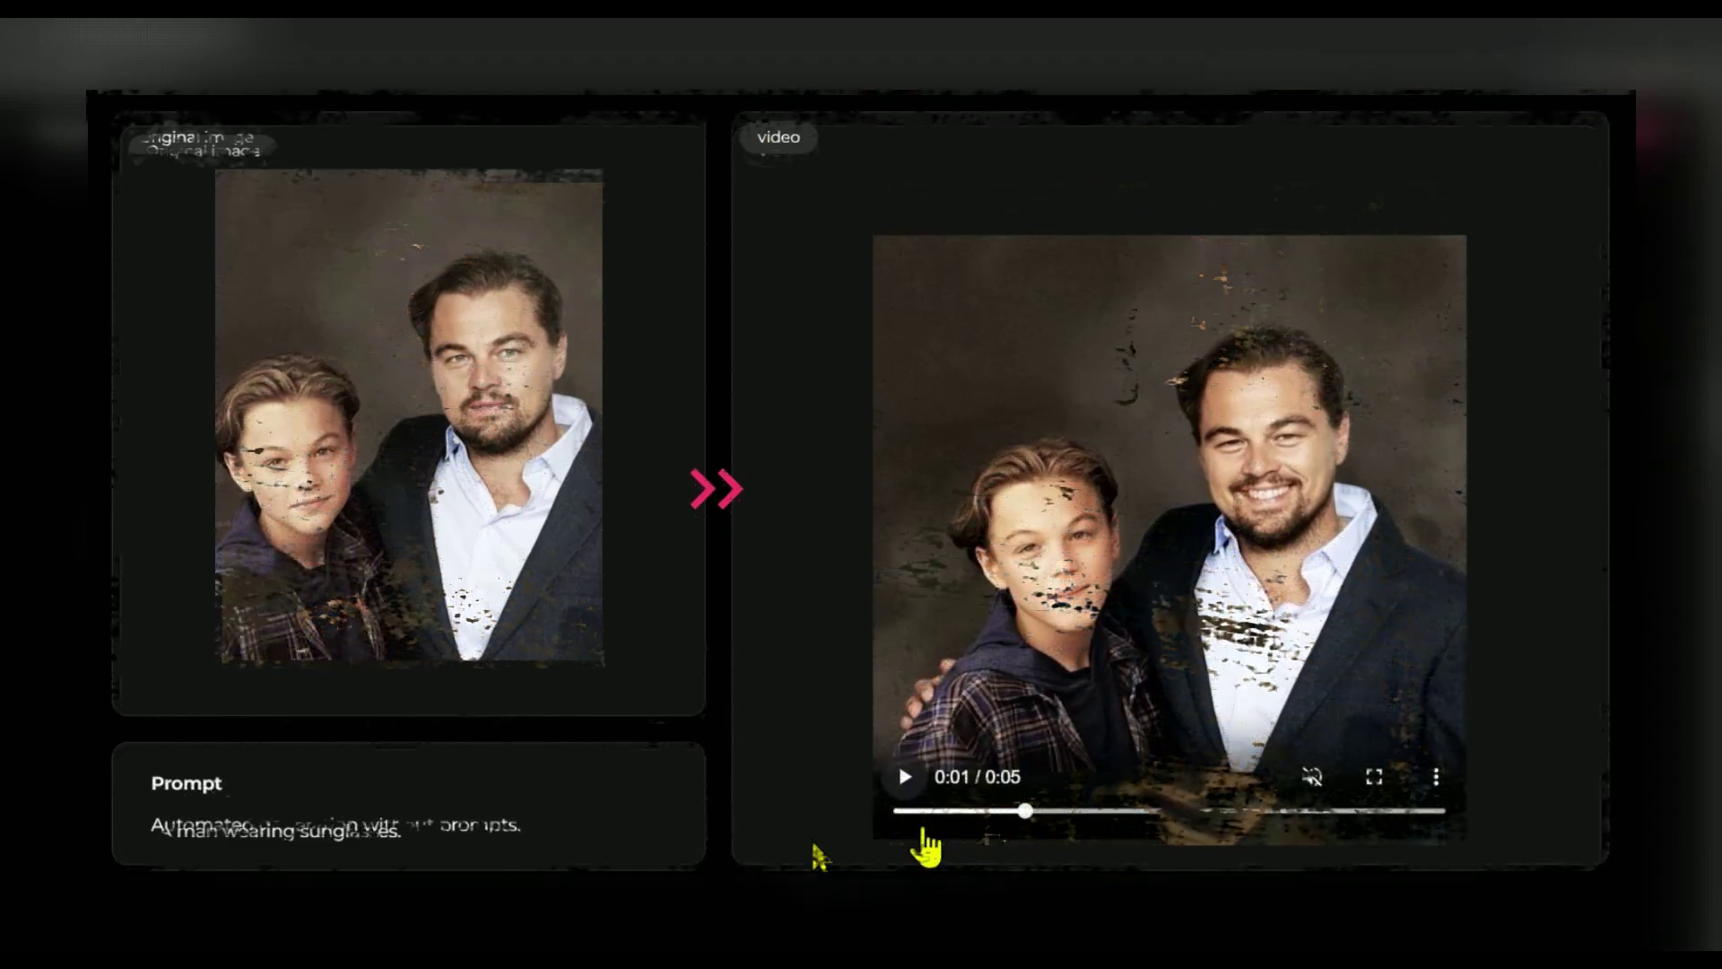
click(910, 812)
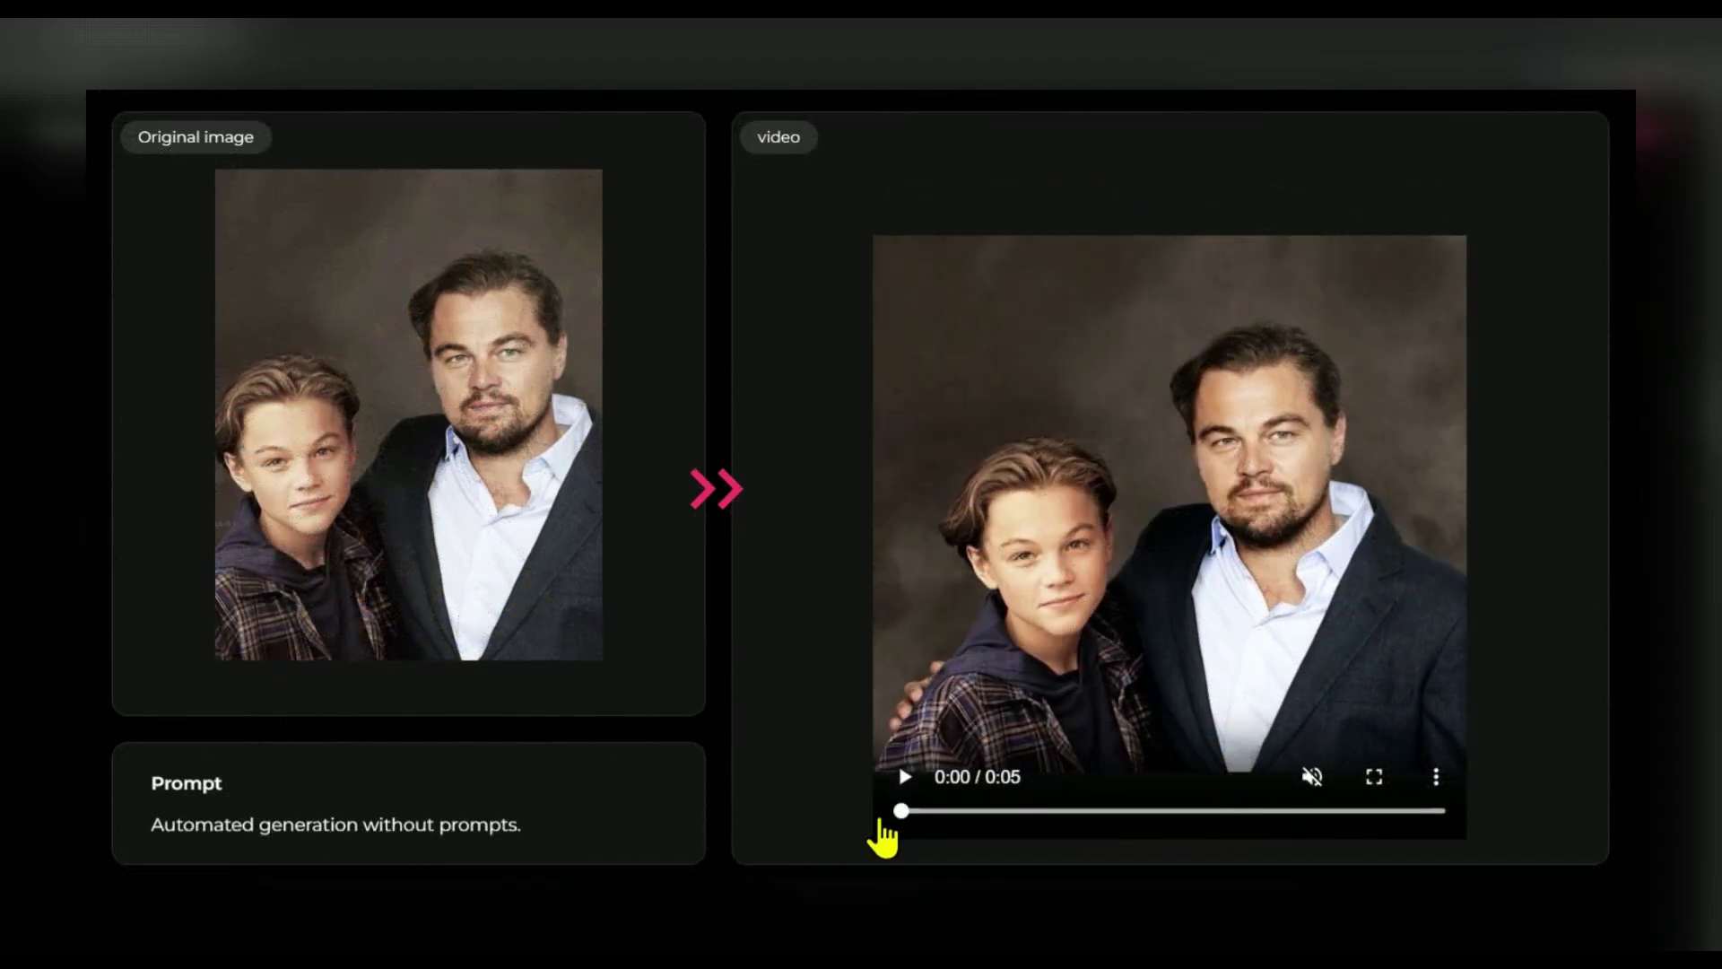
click(903, 777)
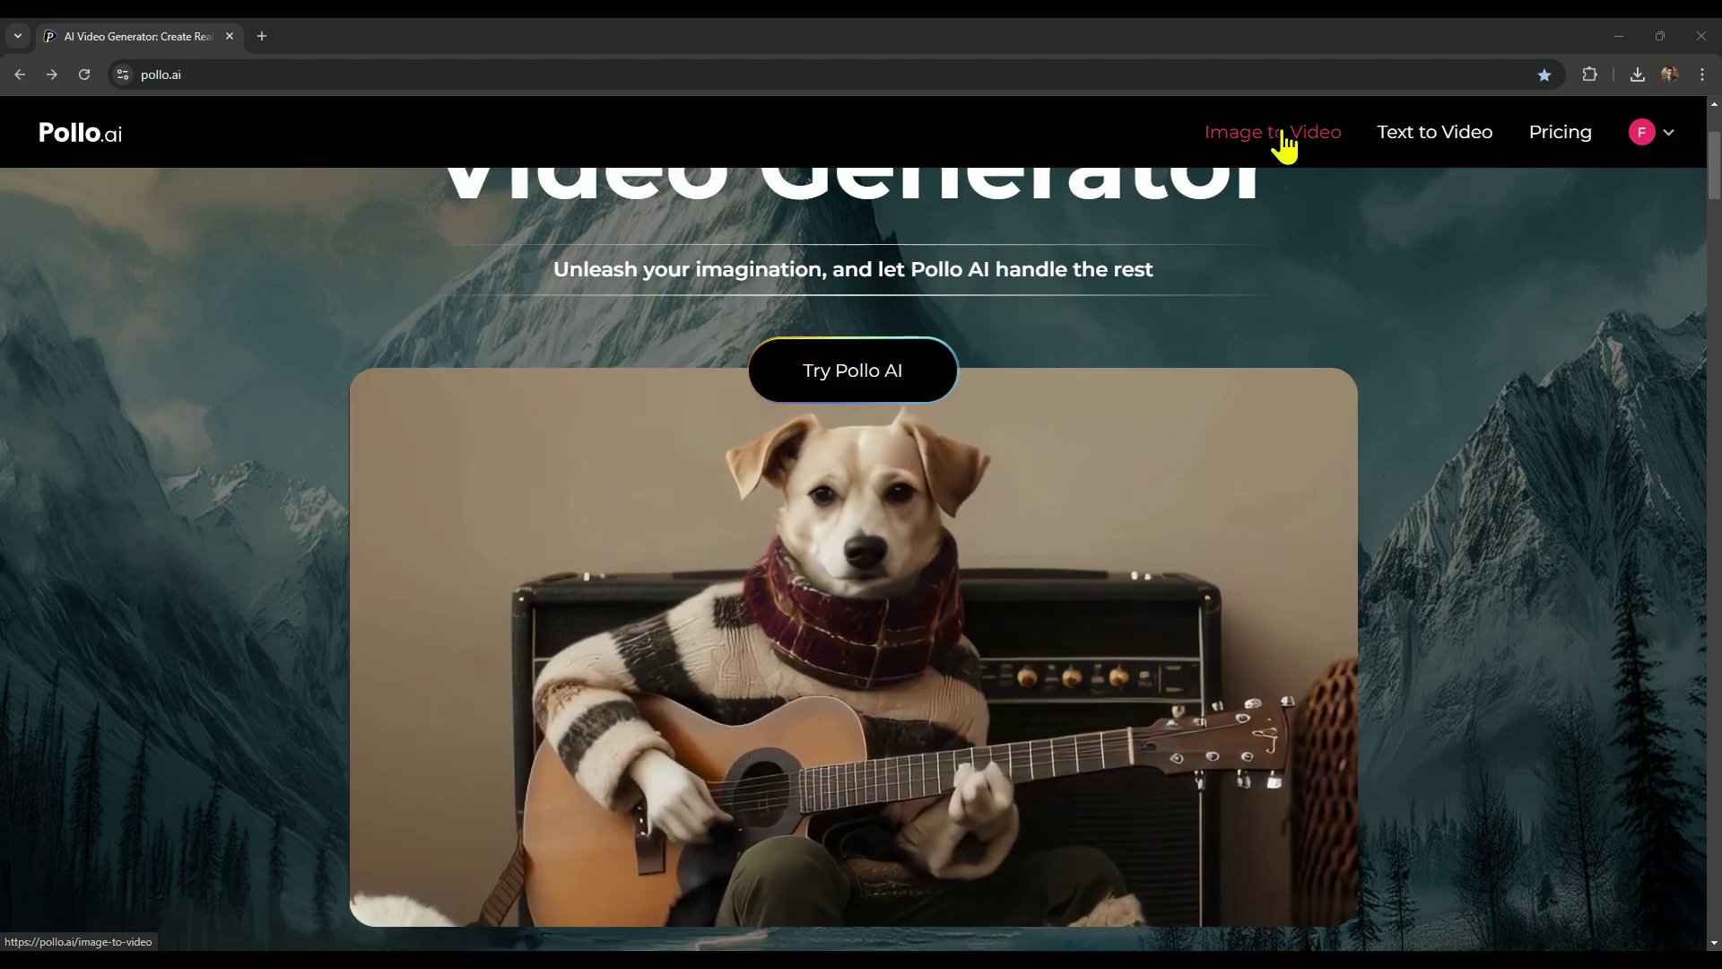
Go from the landing page to the Image to Video generator in the top navigation
click(1275, 136)
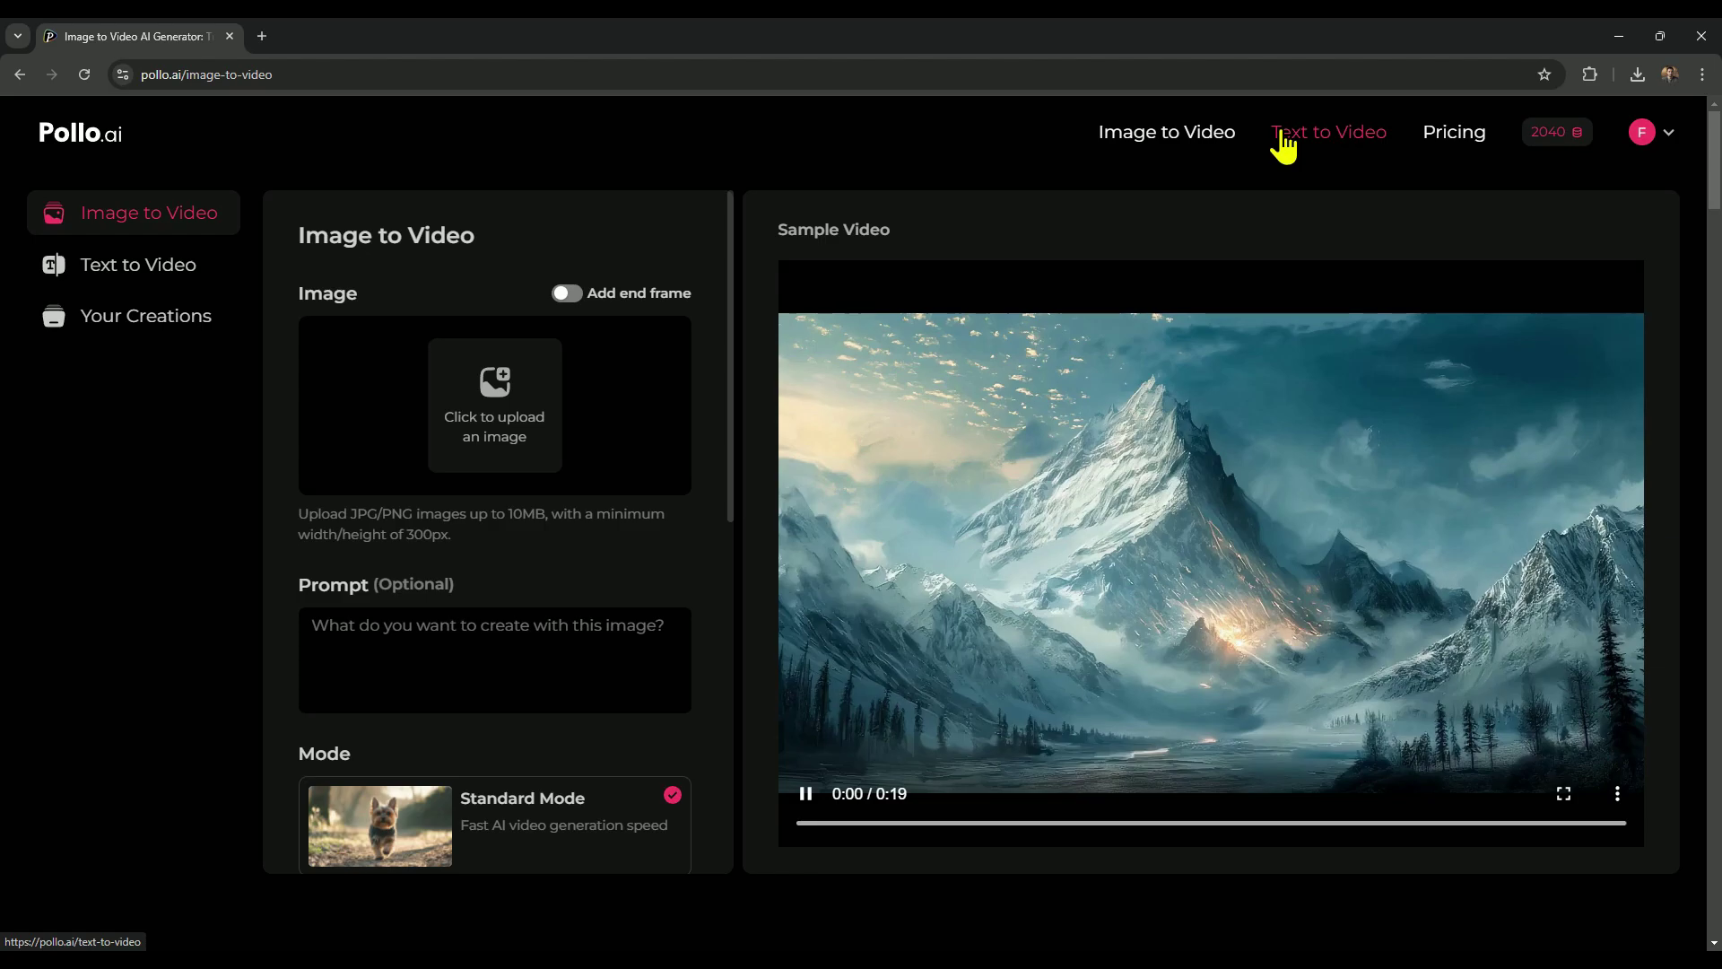
key(ctrl+minus)
key(ctrl+minus)
key(ctrl+minus)
key(ctrl+minus)
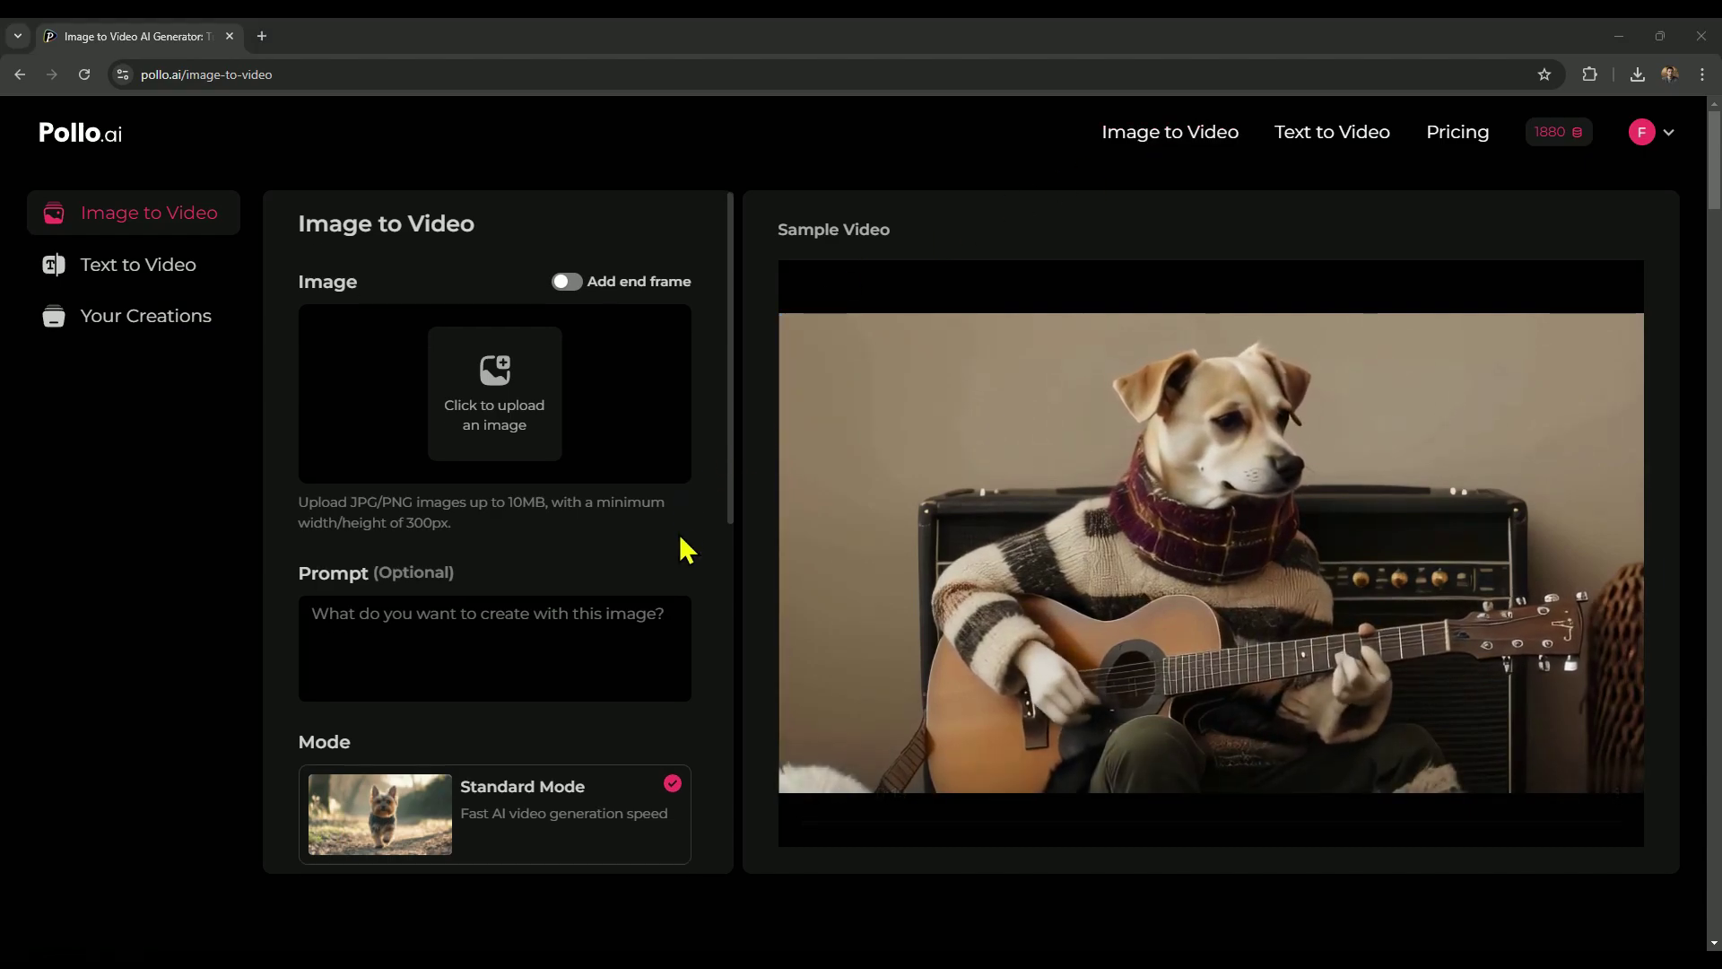
Try Prompt Strength at 0%, return it to 50%, and set Length to 10s
scroll(688, 550, down, 4)
scroll(684, 550, down, 2)
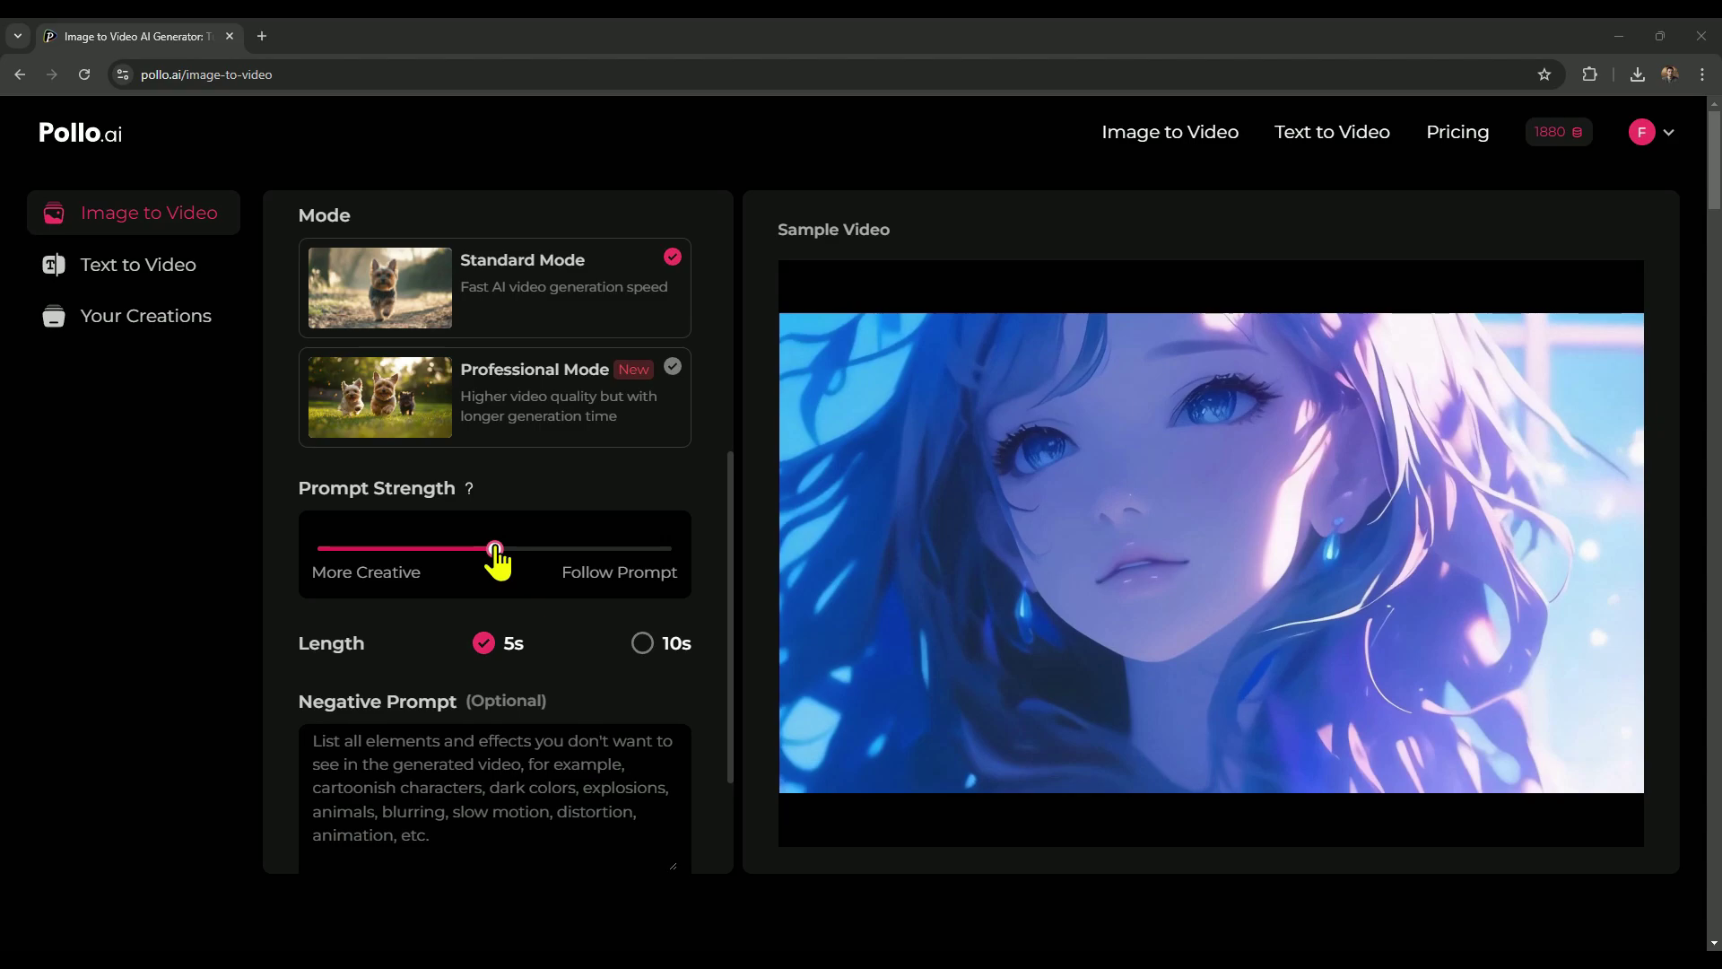
drag(495, 549, 308, 558)
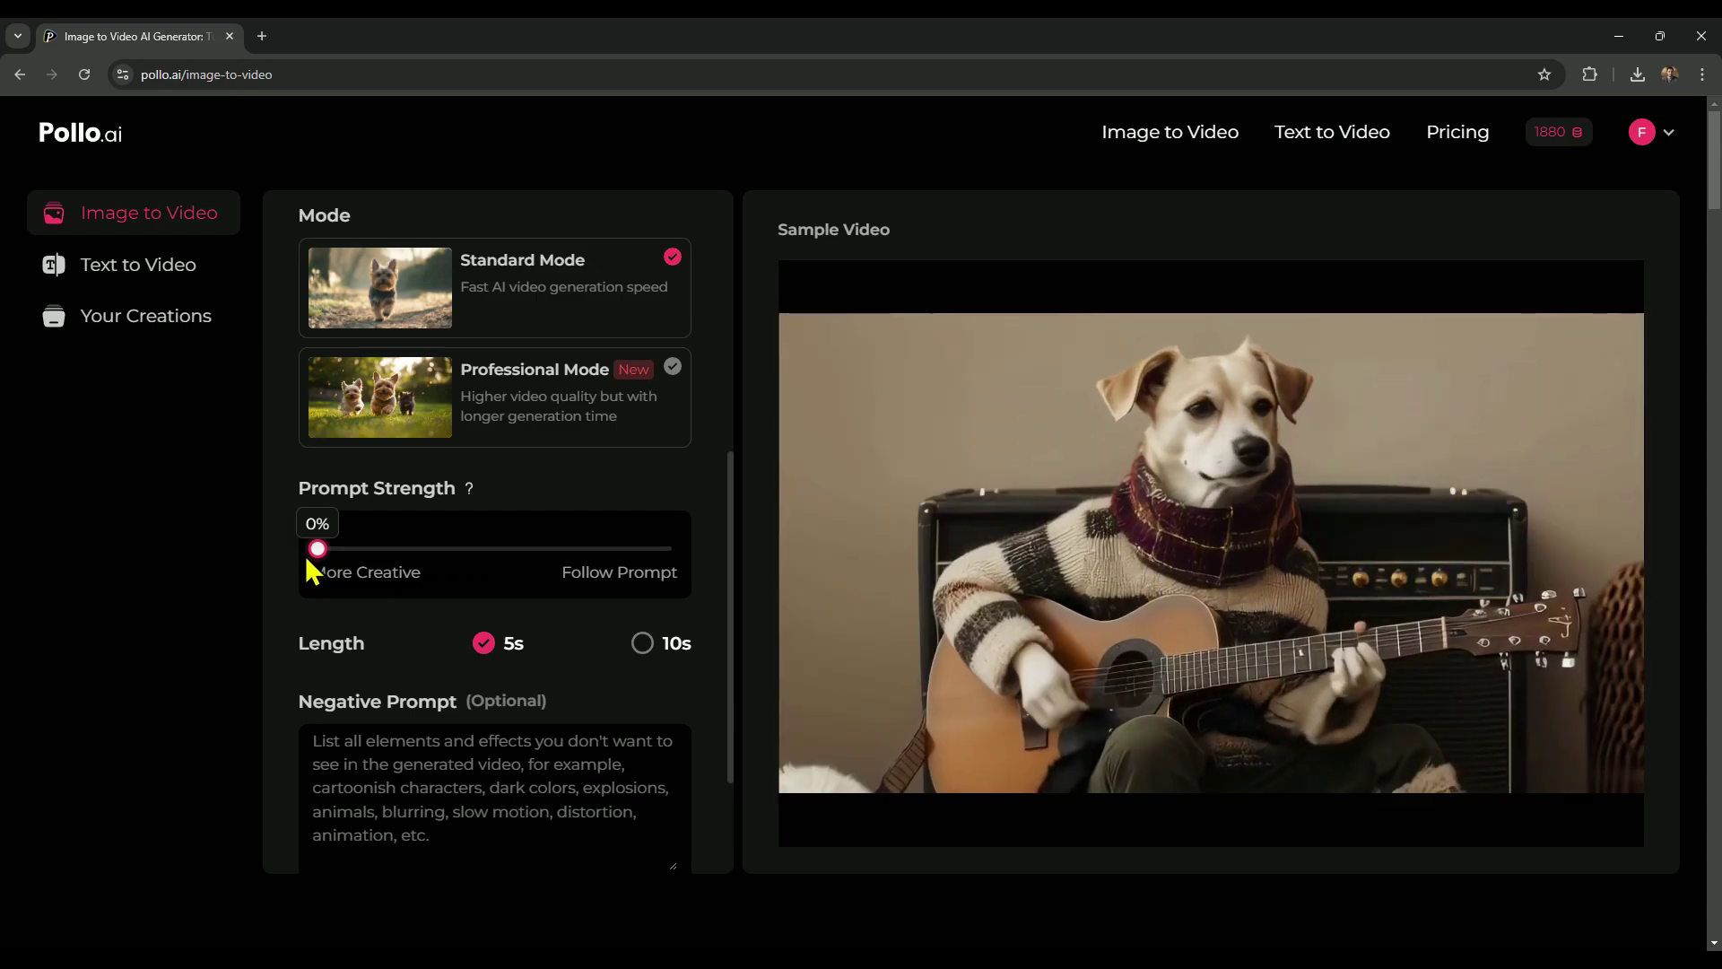
drag(317, 549, 497, 580)
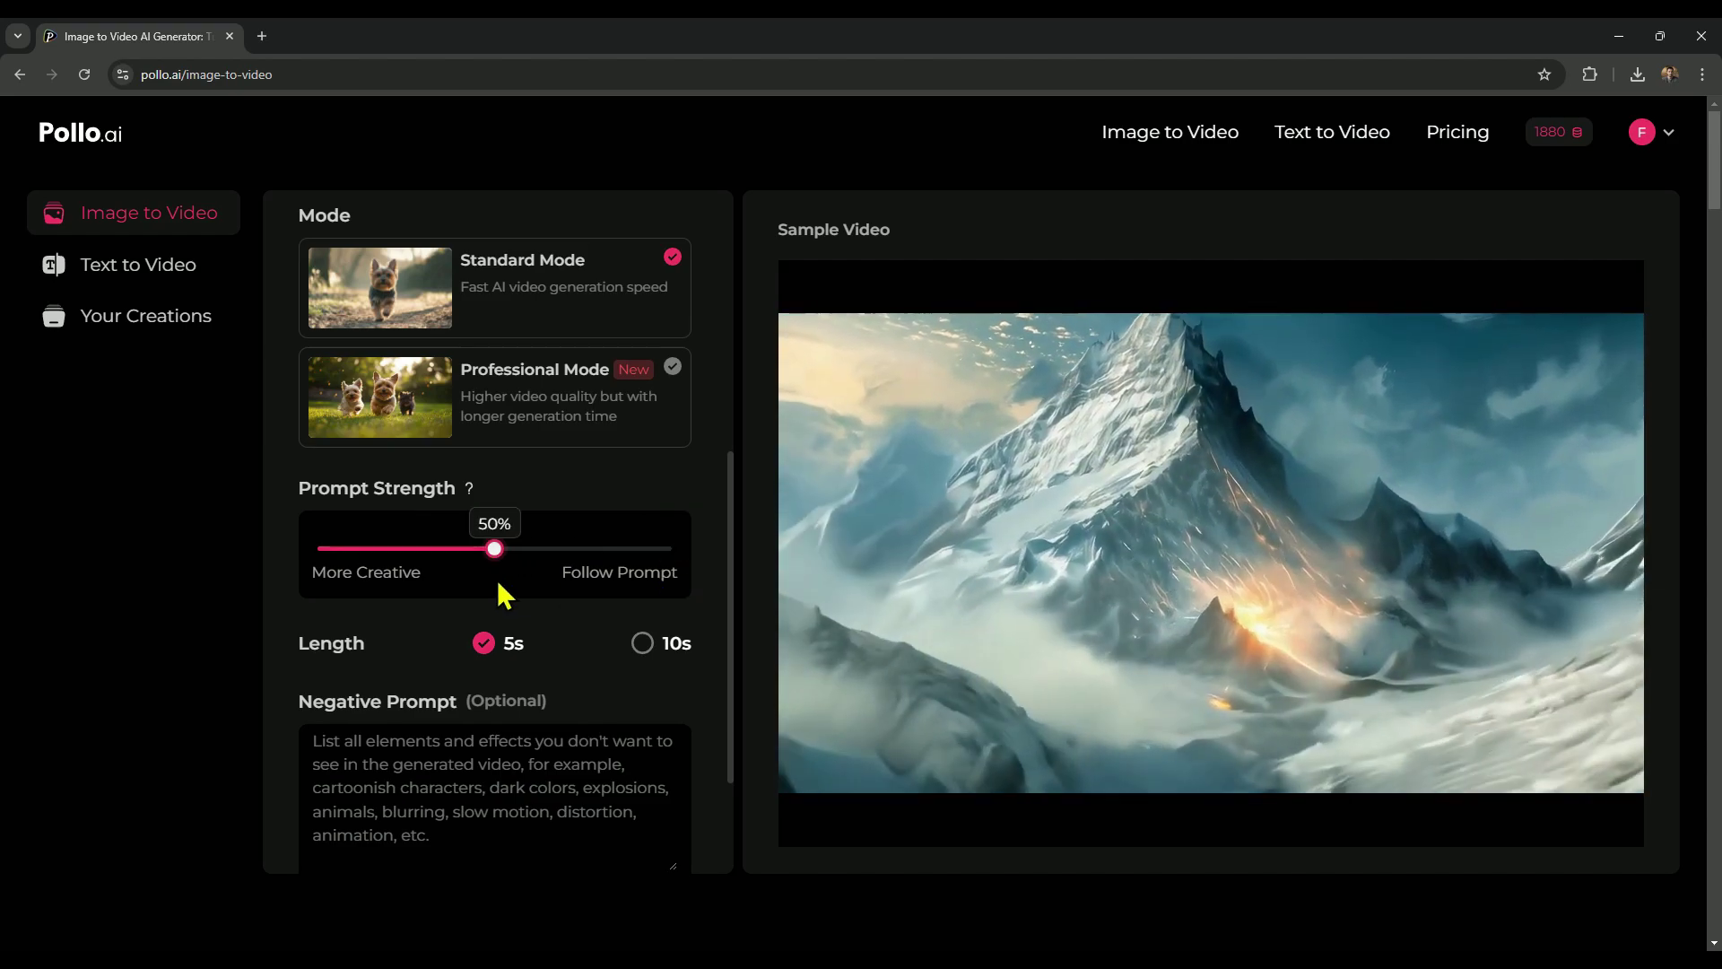
click(644, 646)
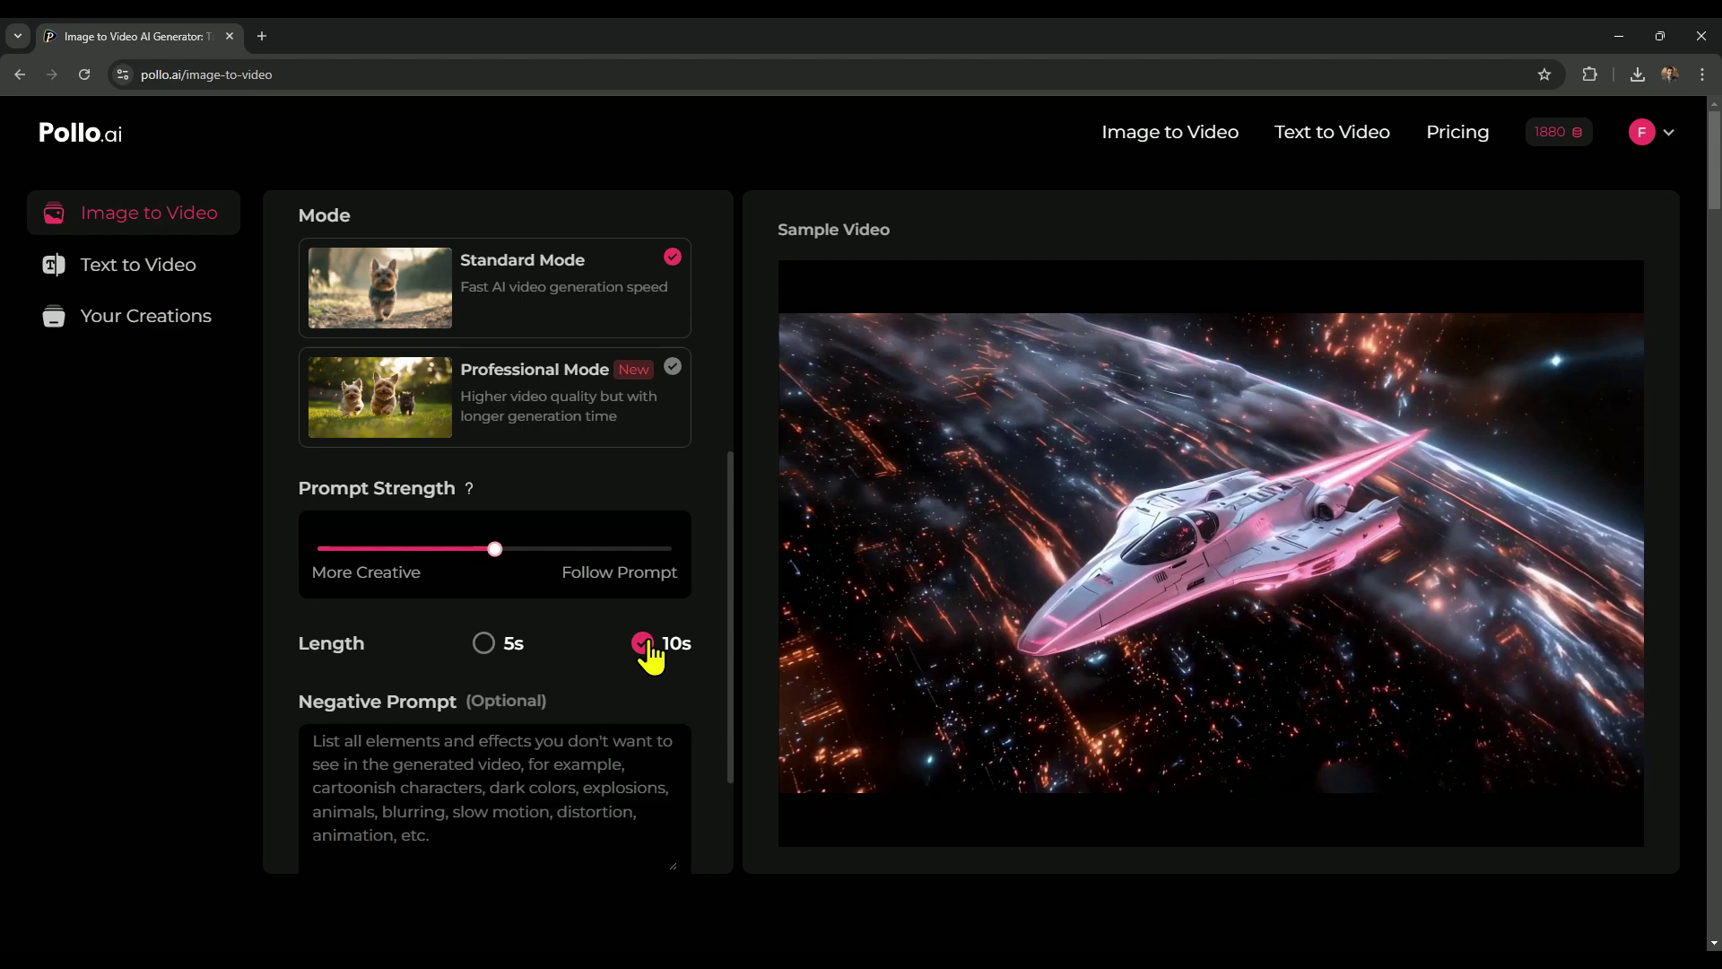
scroll(646, 654, down, 2)
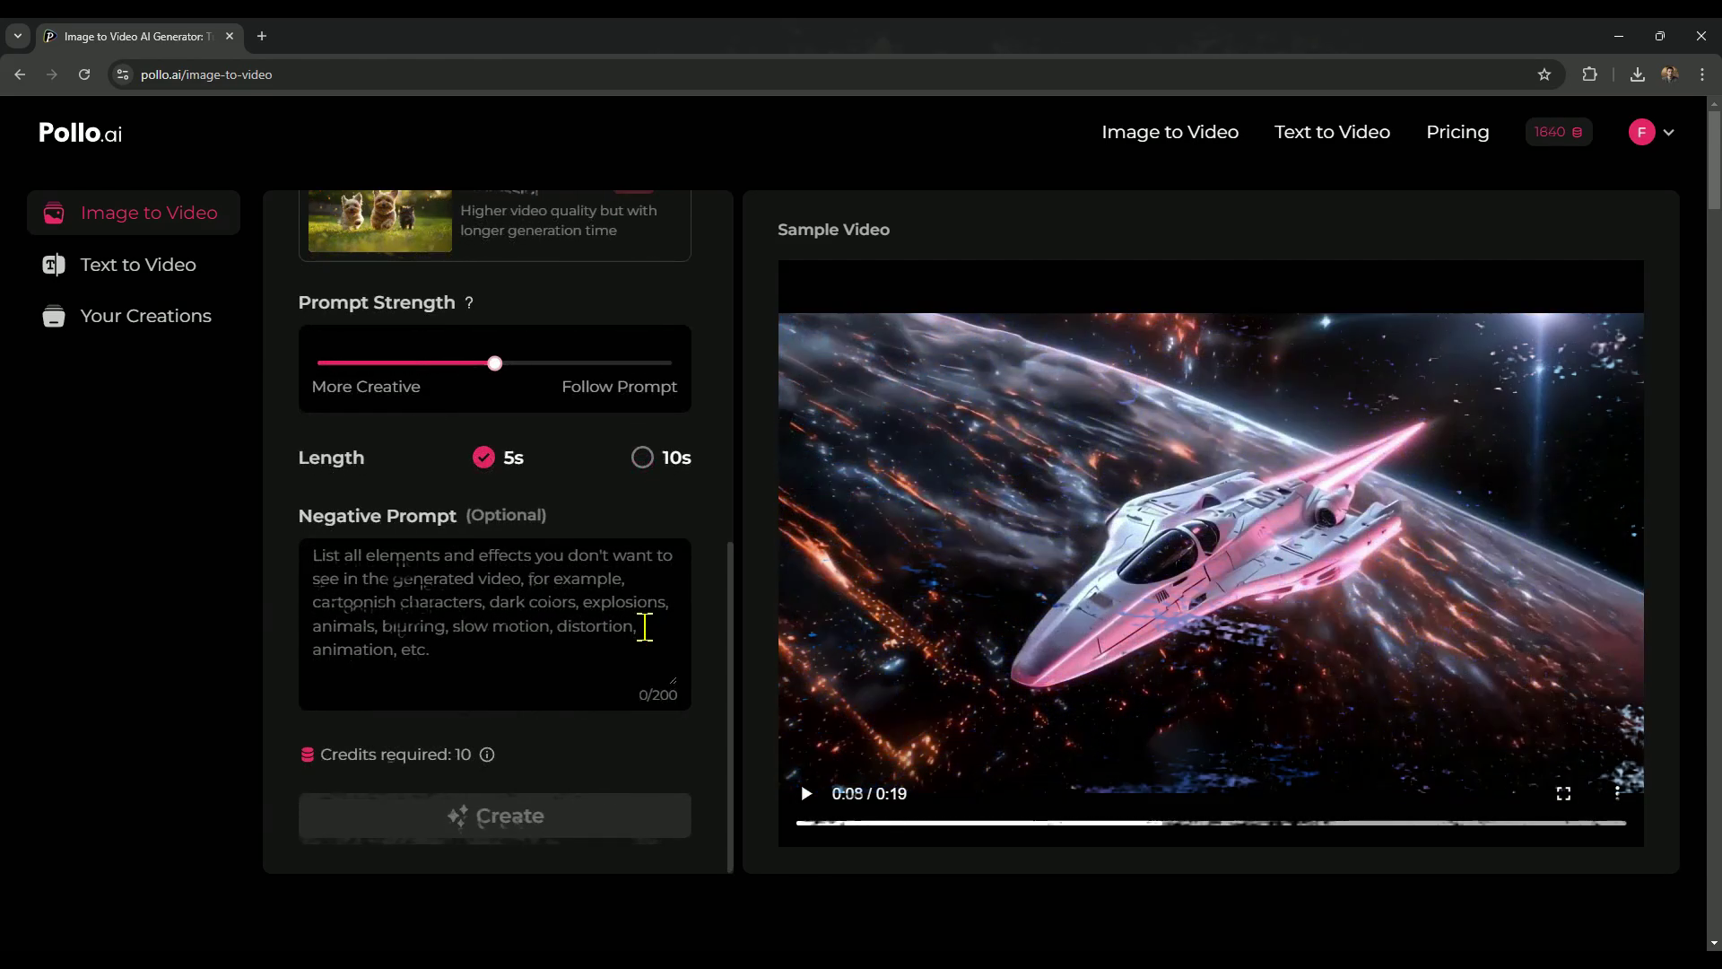
scroll(645, 627, up, 8)
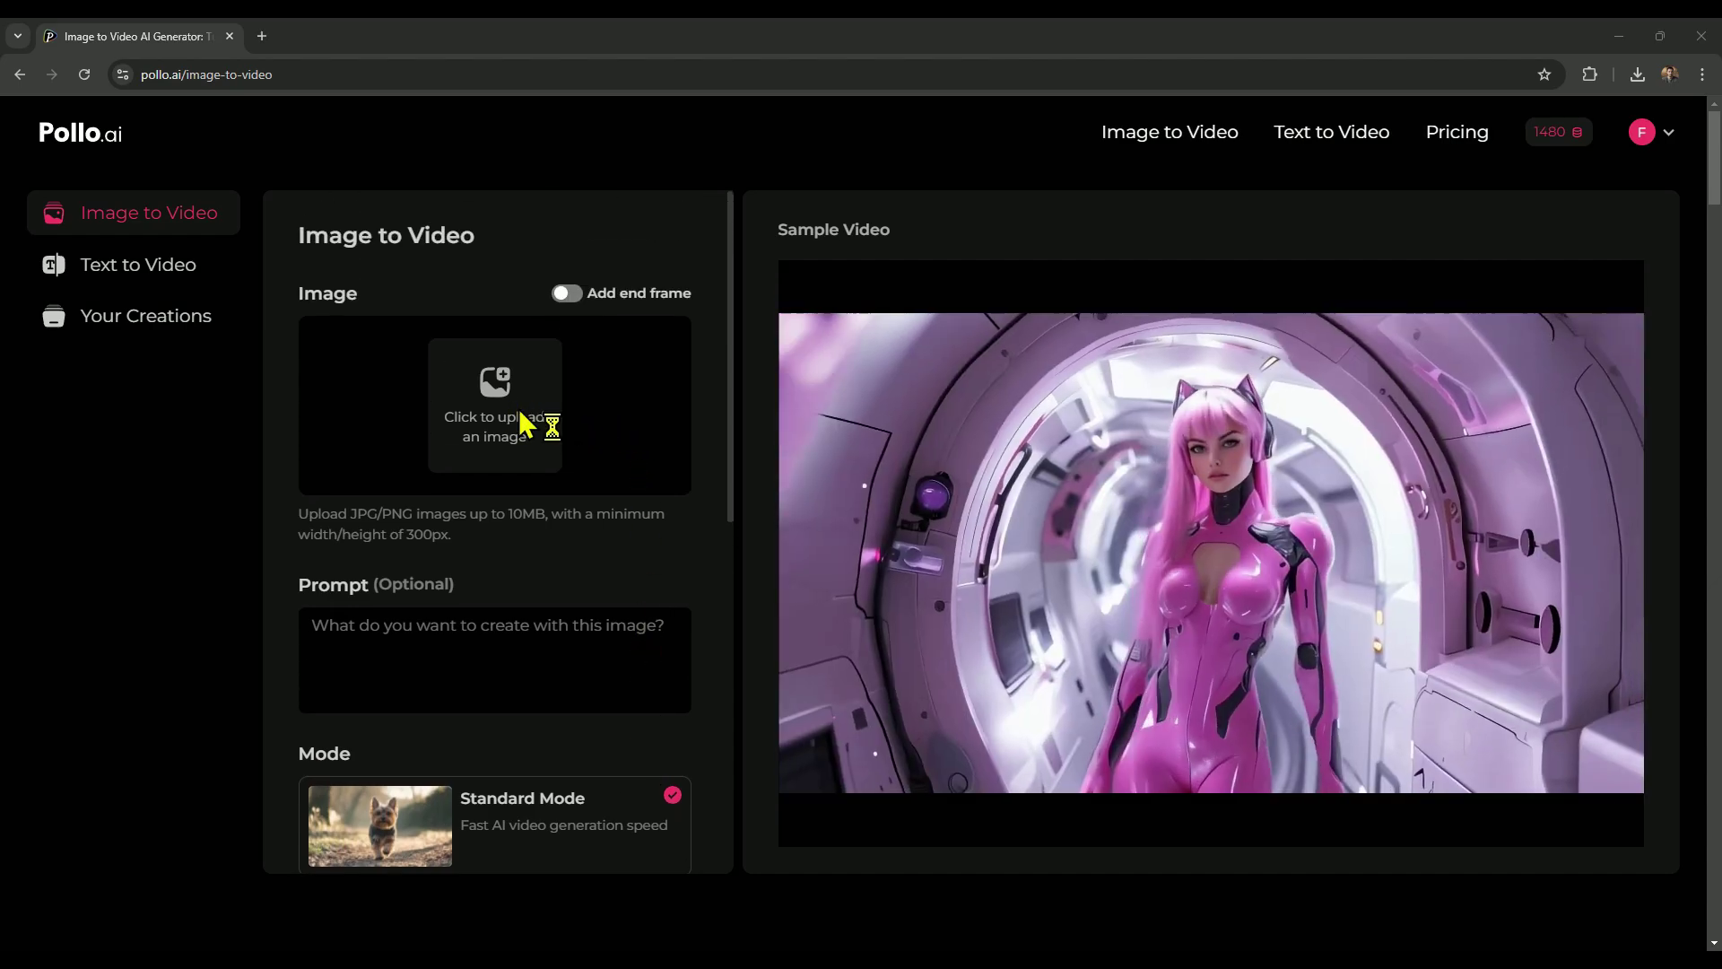
Upload the autumn-park photo of a woman as the source image
click(519, 411)
double_click(292, 299)
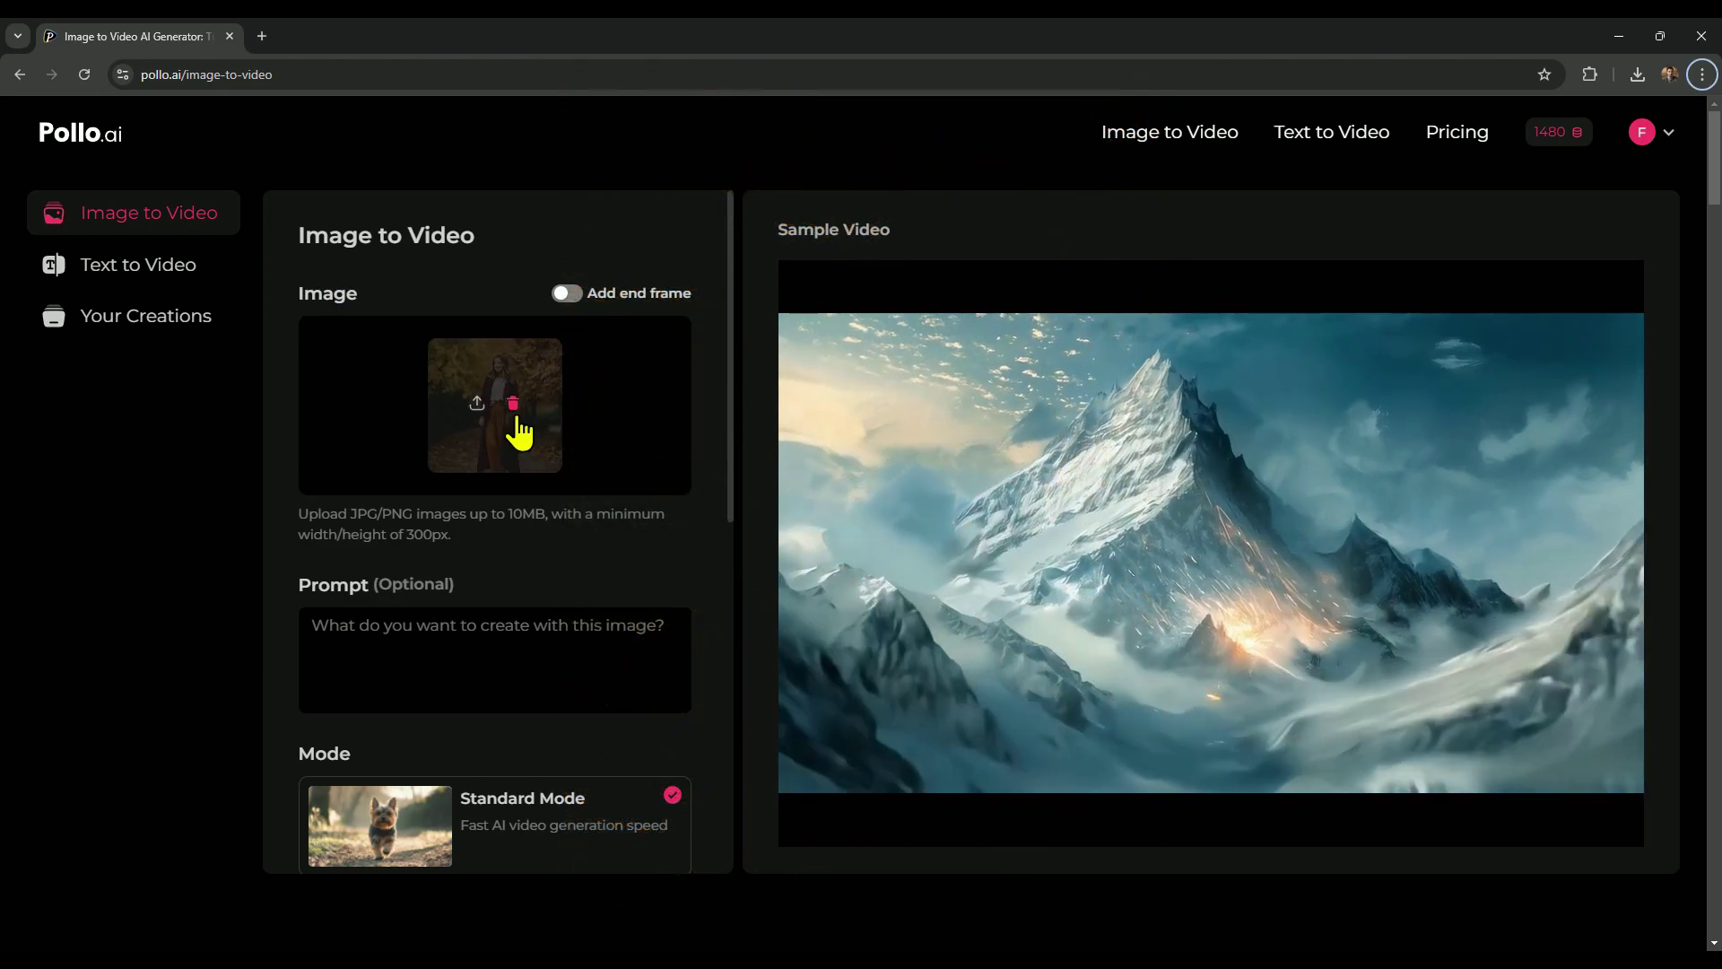
scroll(516, 432, down, 2)
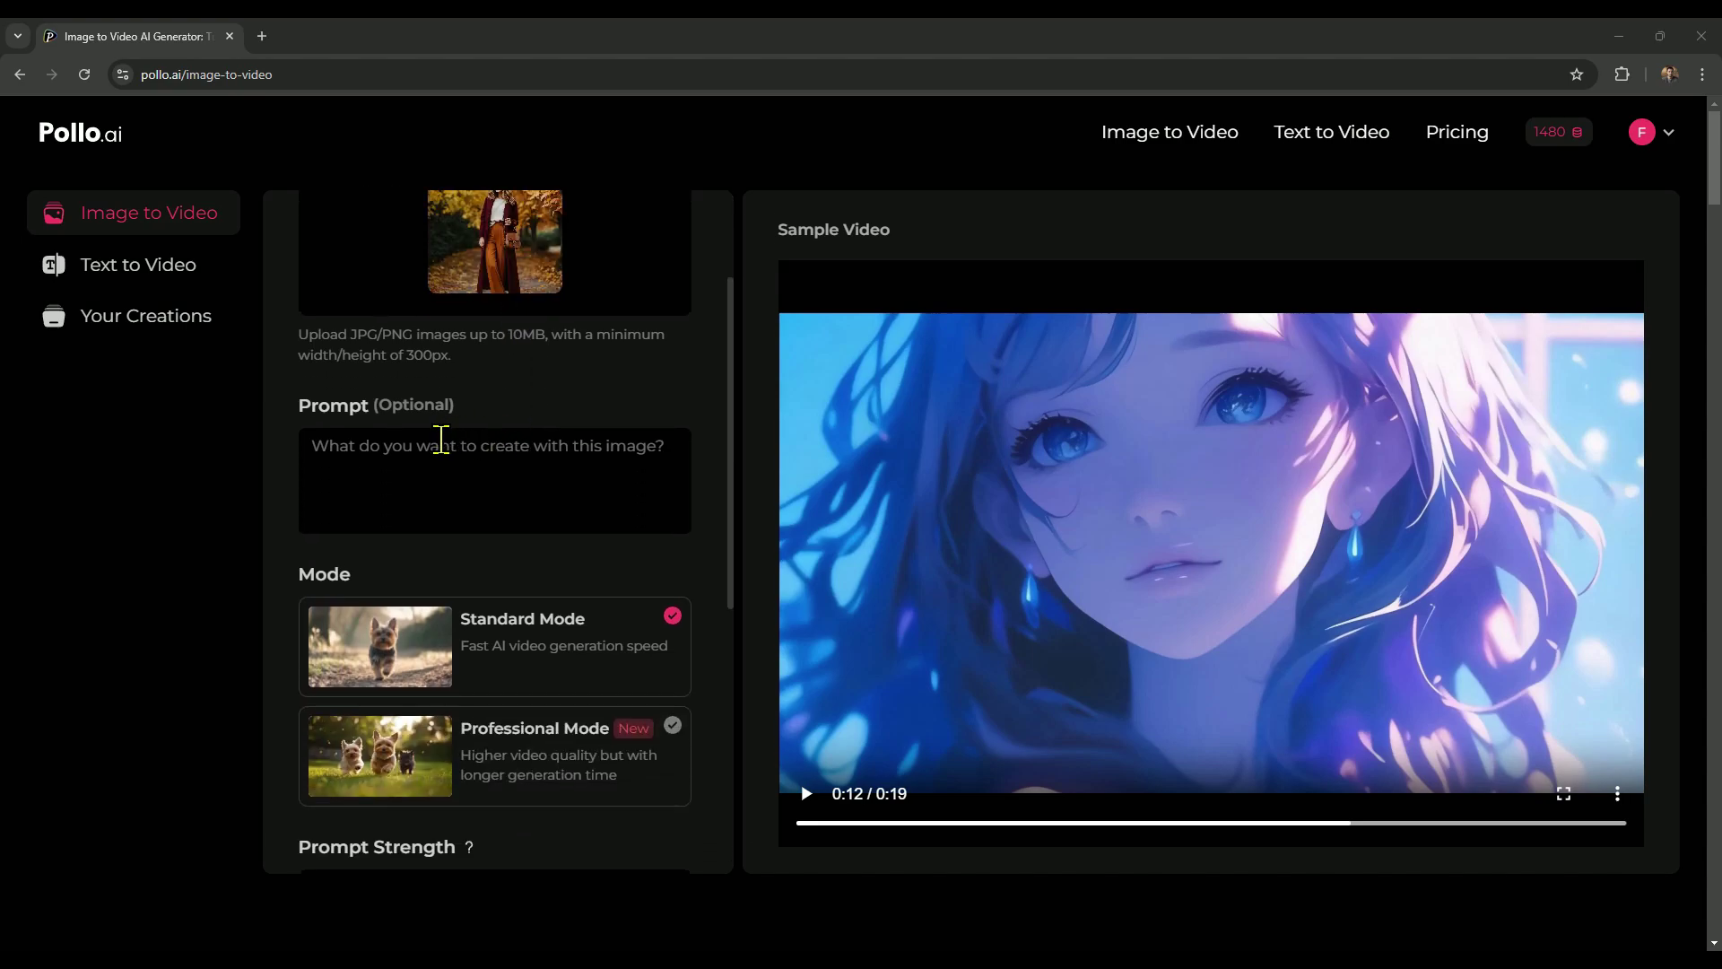
Enter the prompt 'wave hands saying hey'
click(395, 455)
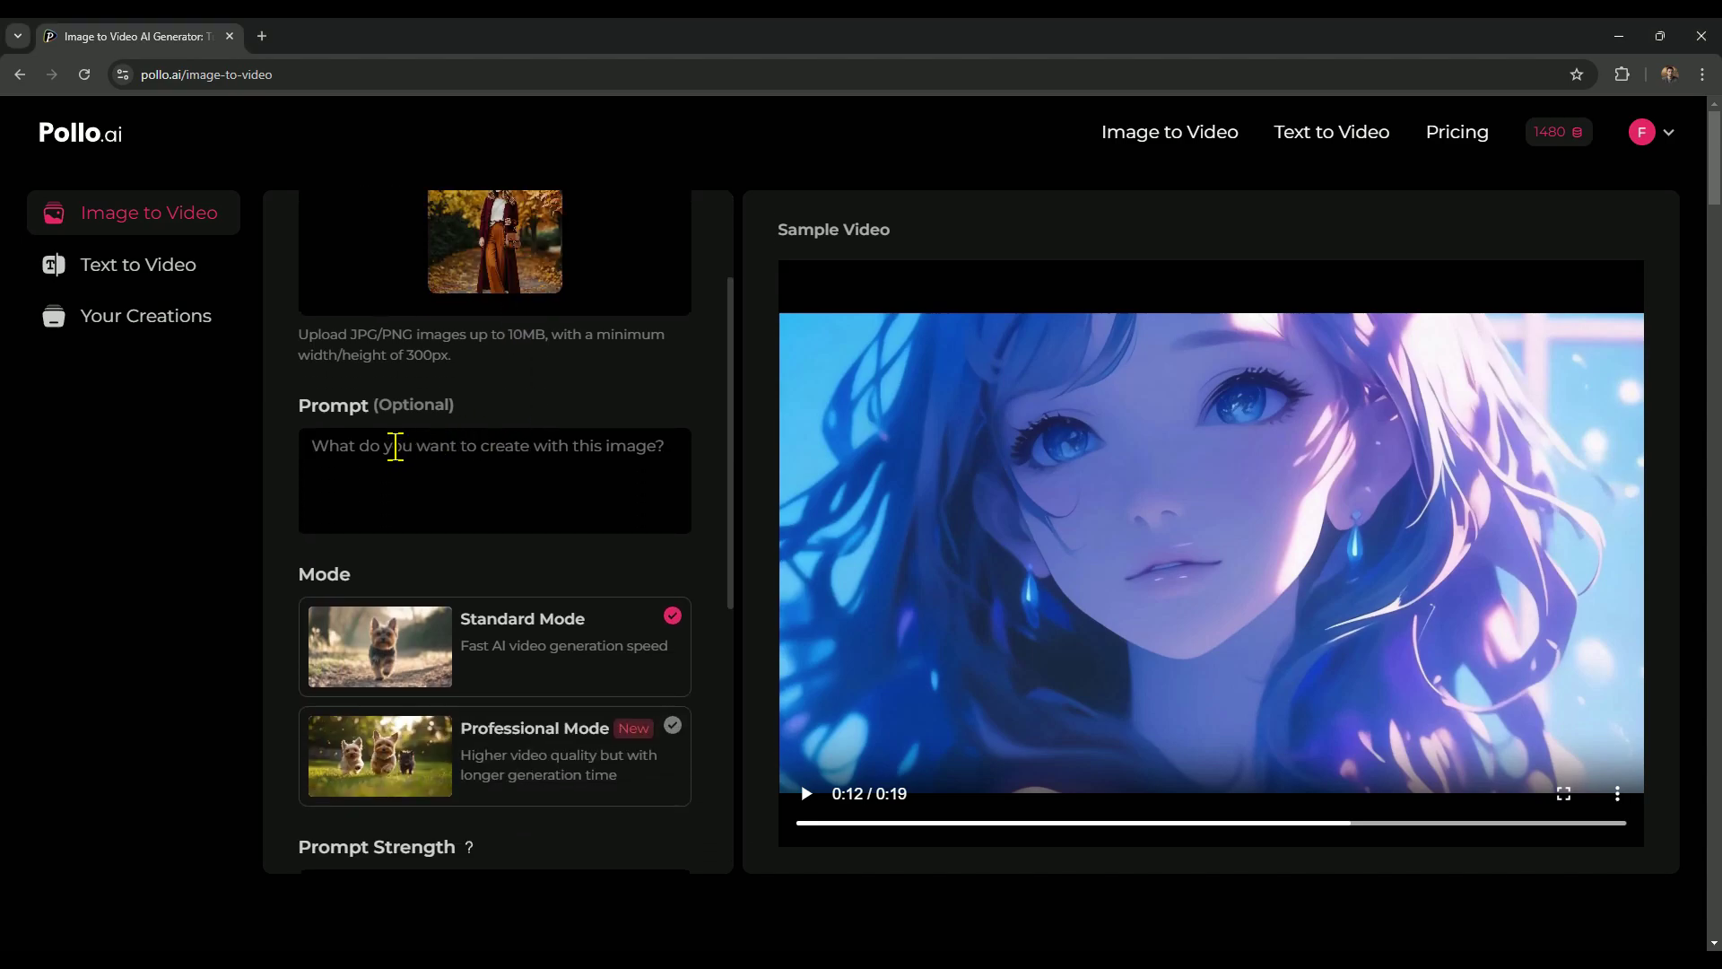
key(alt)
click(398, 445)
text(wave hands)
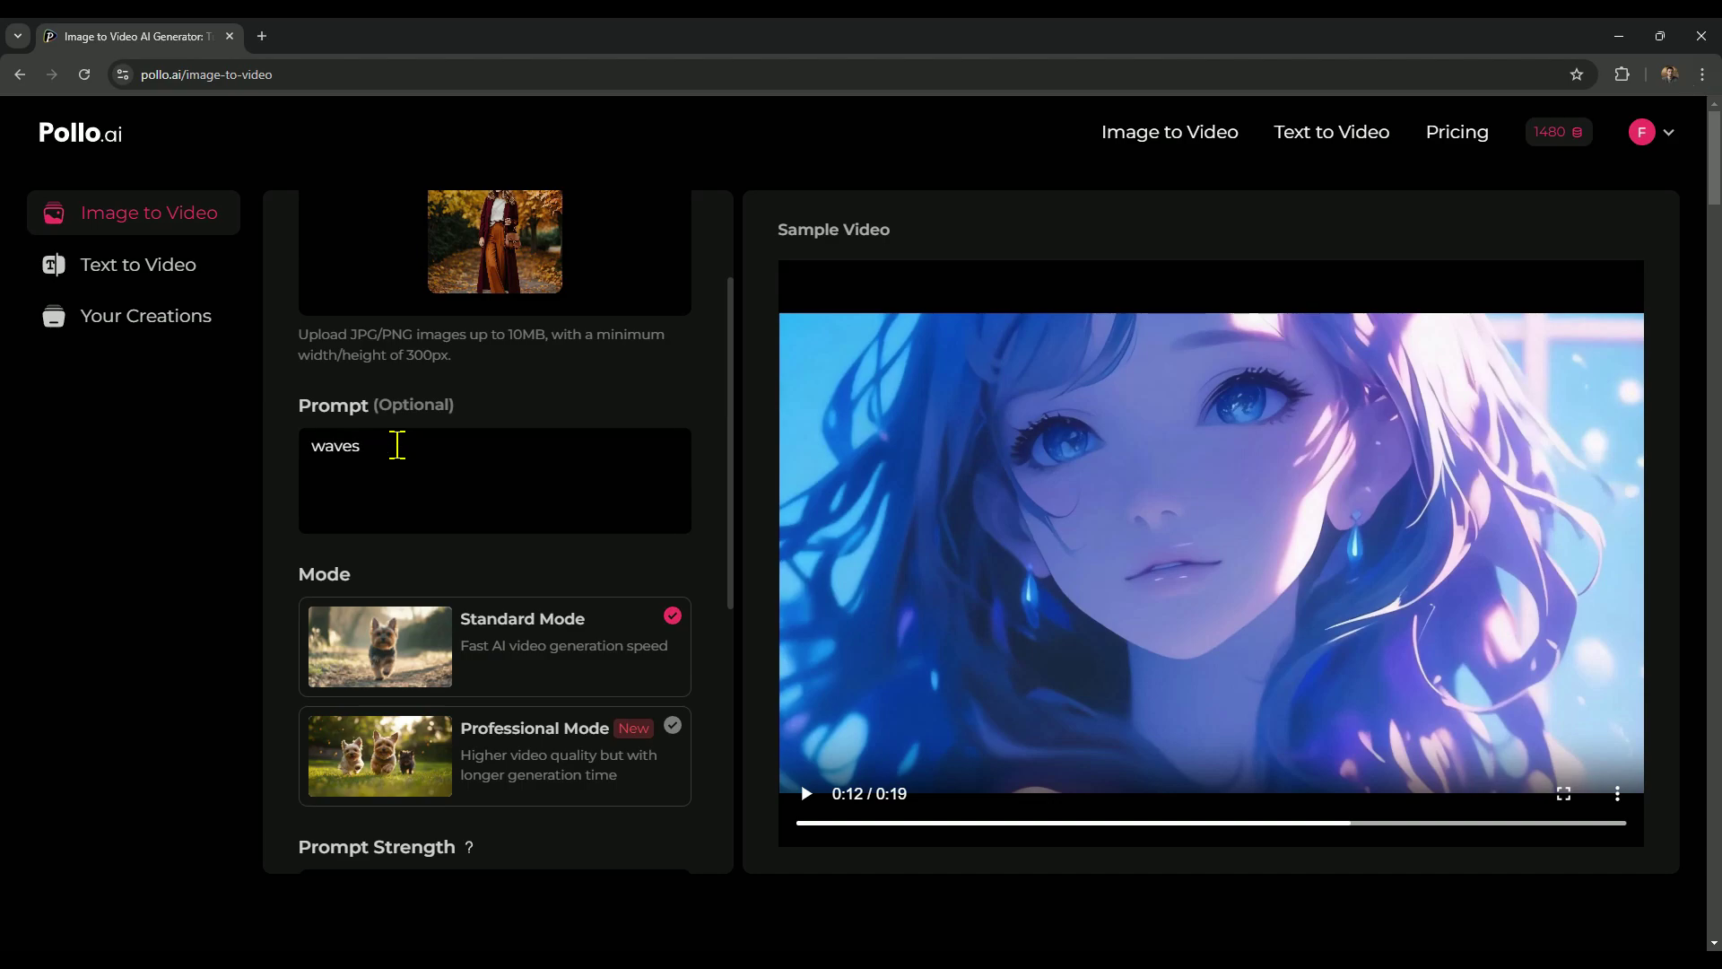
text( saying hey)
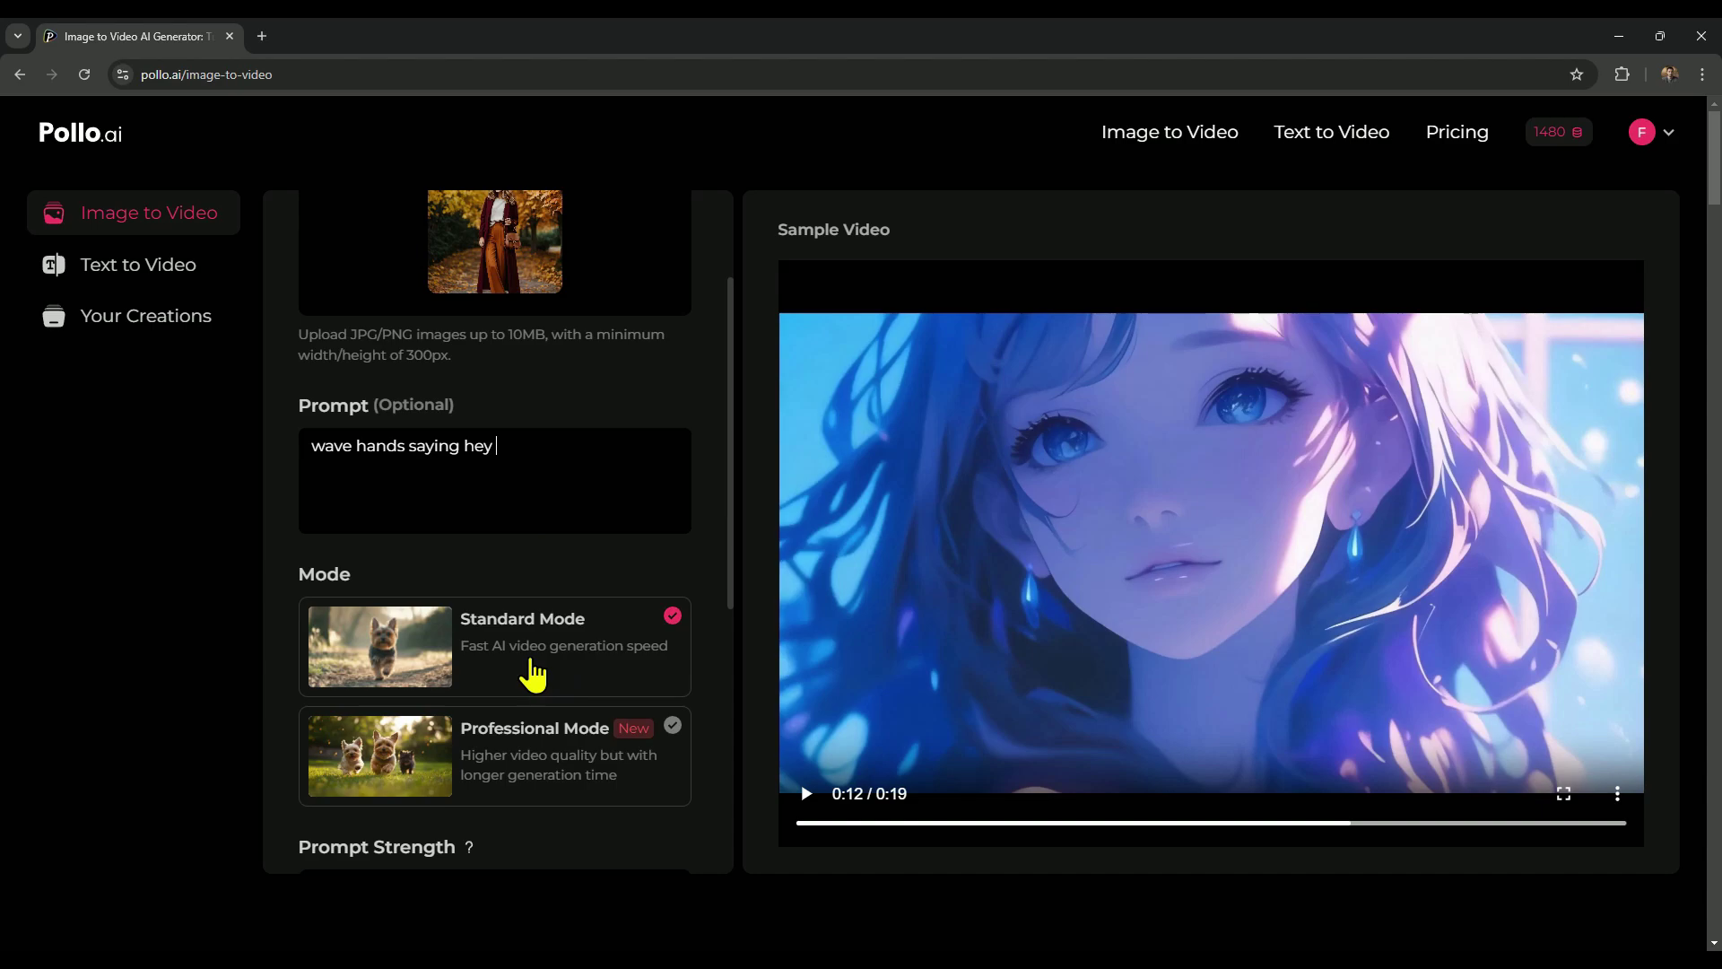
Raise Prompt Strength to 100% and create the 5-second waving video
scroll(499, 661, down, 5)
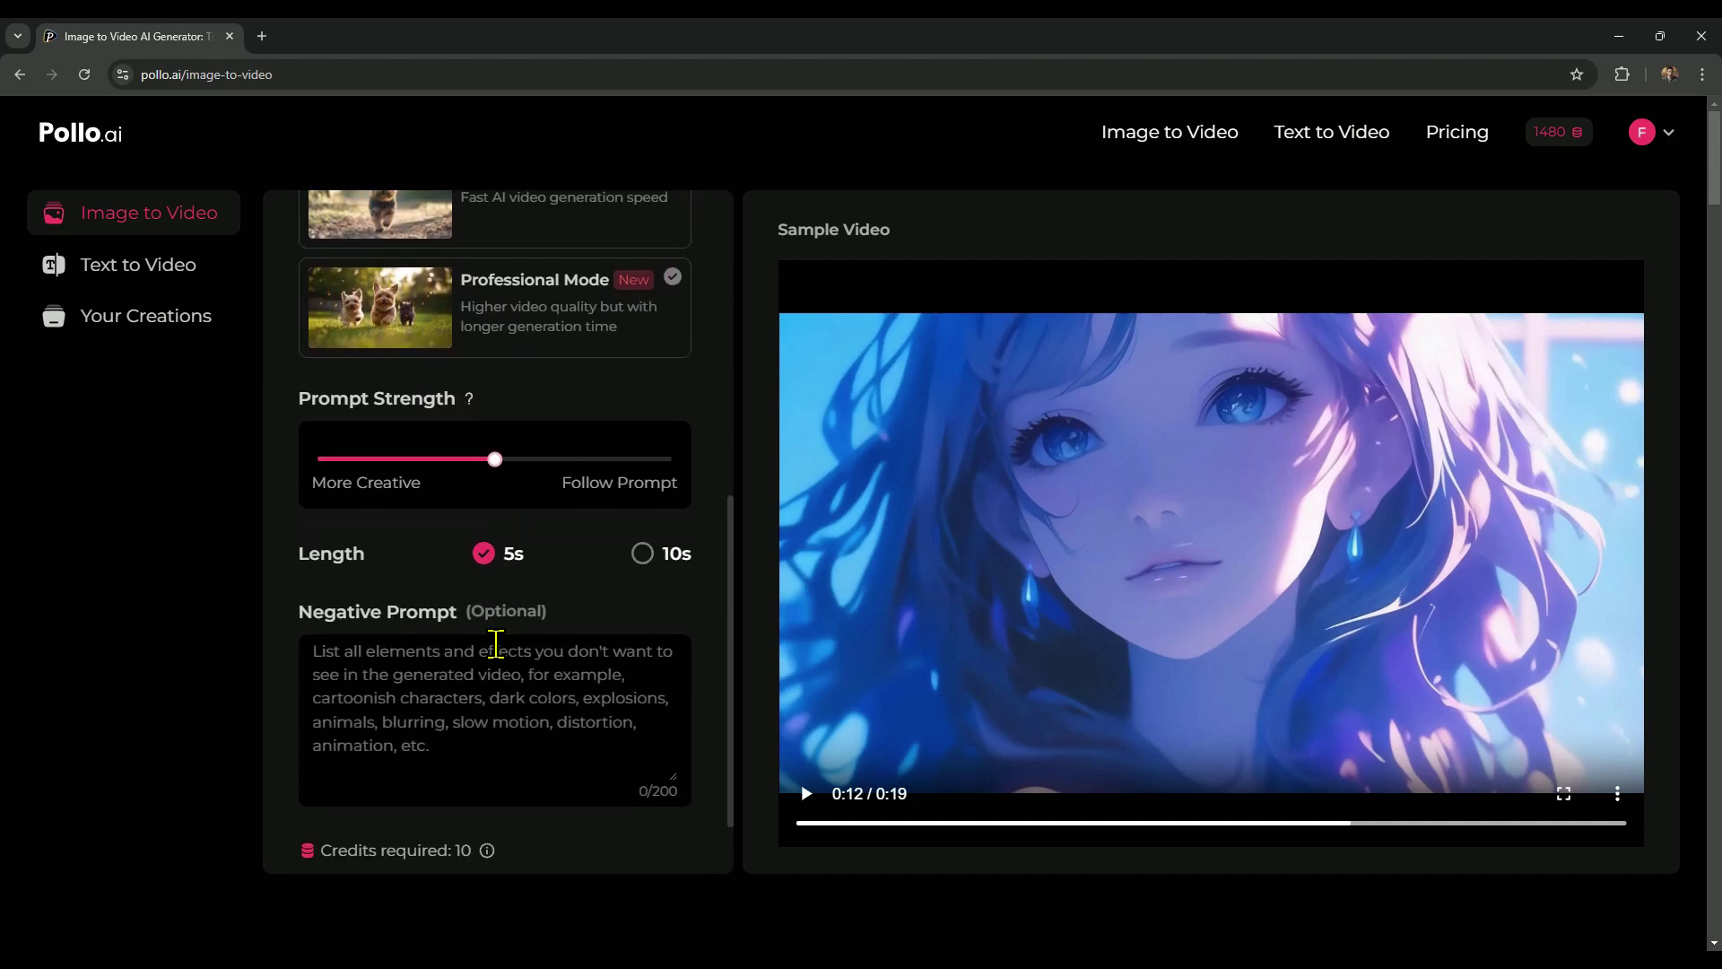
drag(521, 456, 703, 485)
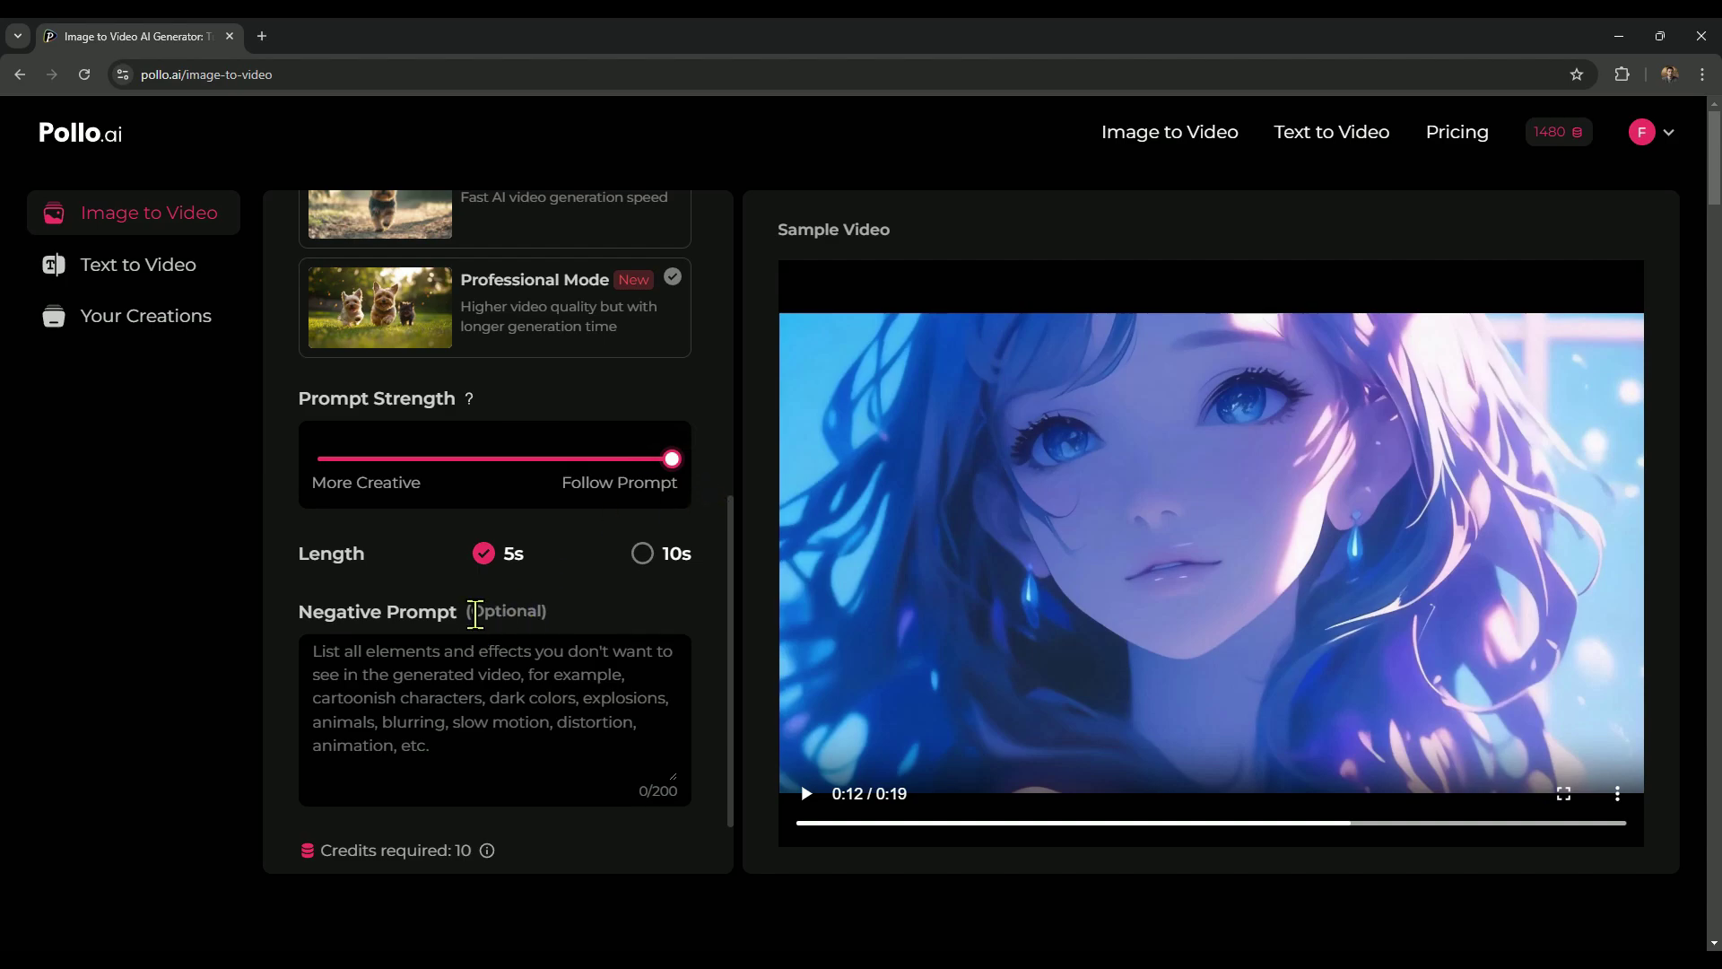
scroll(475, 614, down, 1)
click(482, 821)
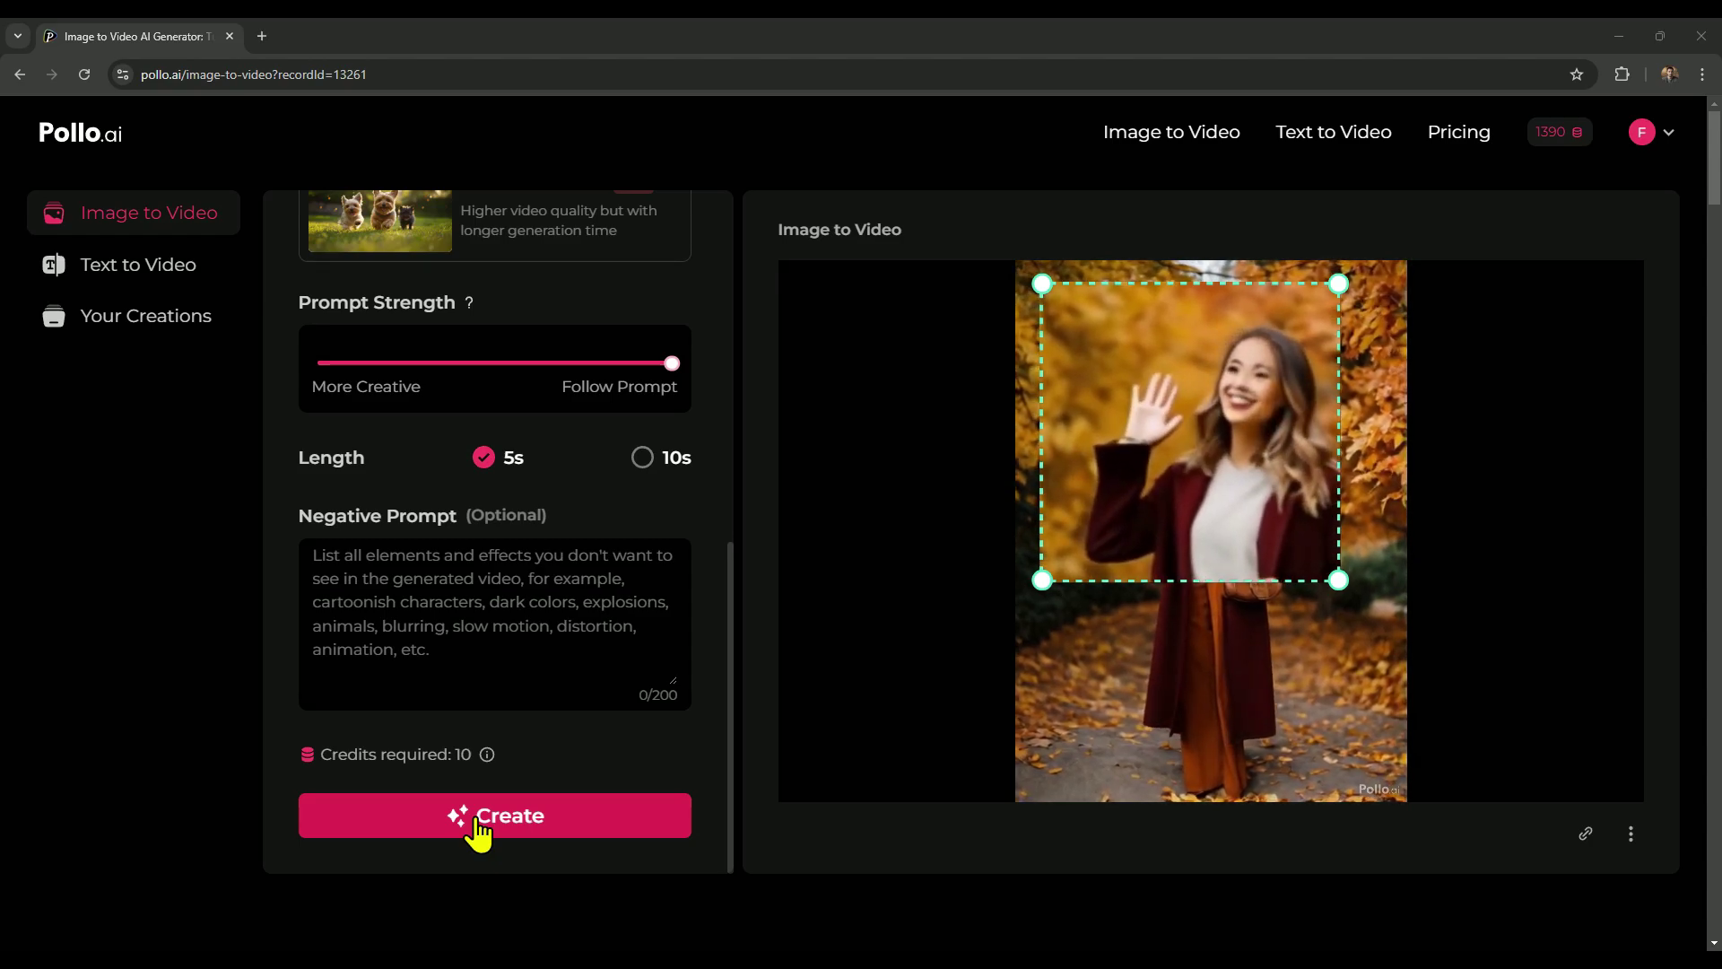
mouse_move(938, 717)
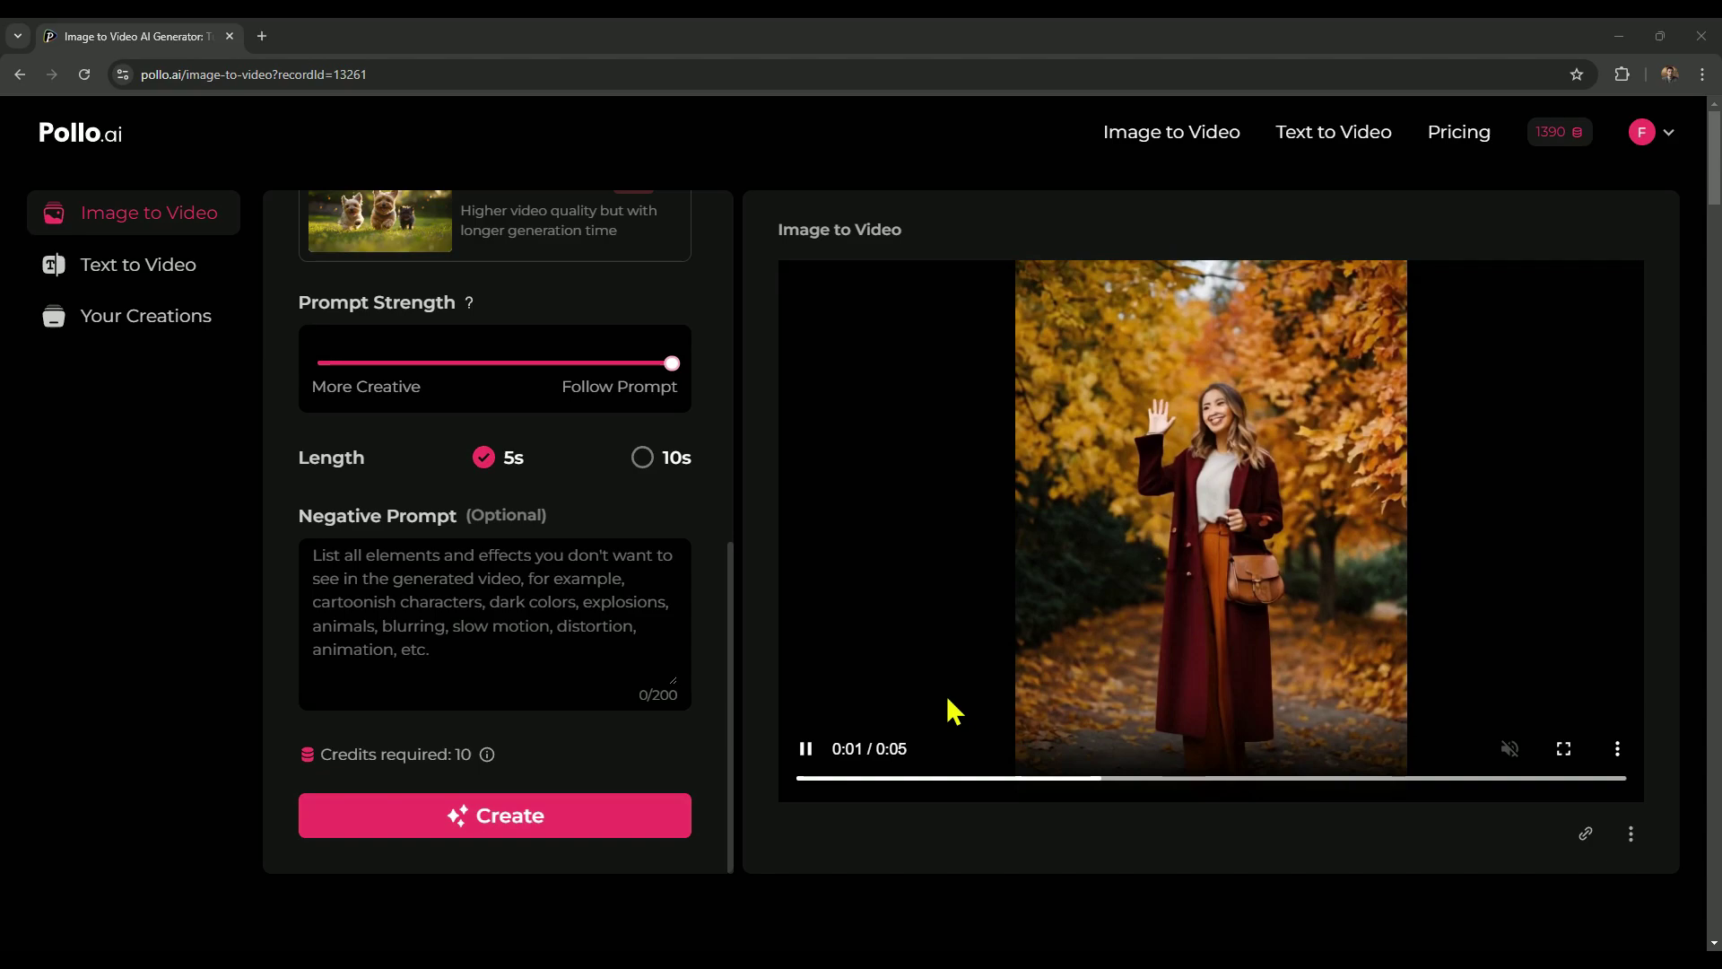
Generate a 10-second version with 'walking forward' appended to the prompt, then play it
click(661, 456)
scroll(493, 550, up, 6)
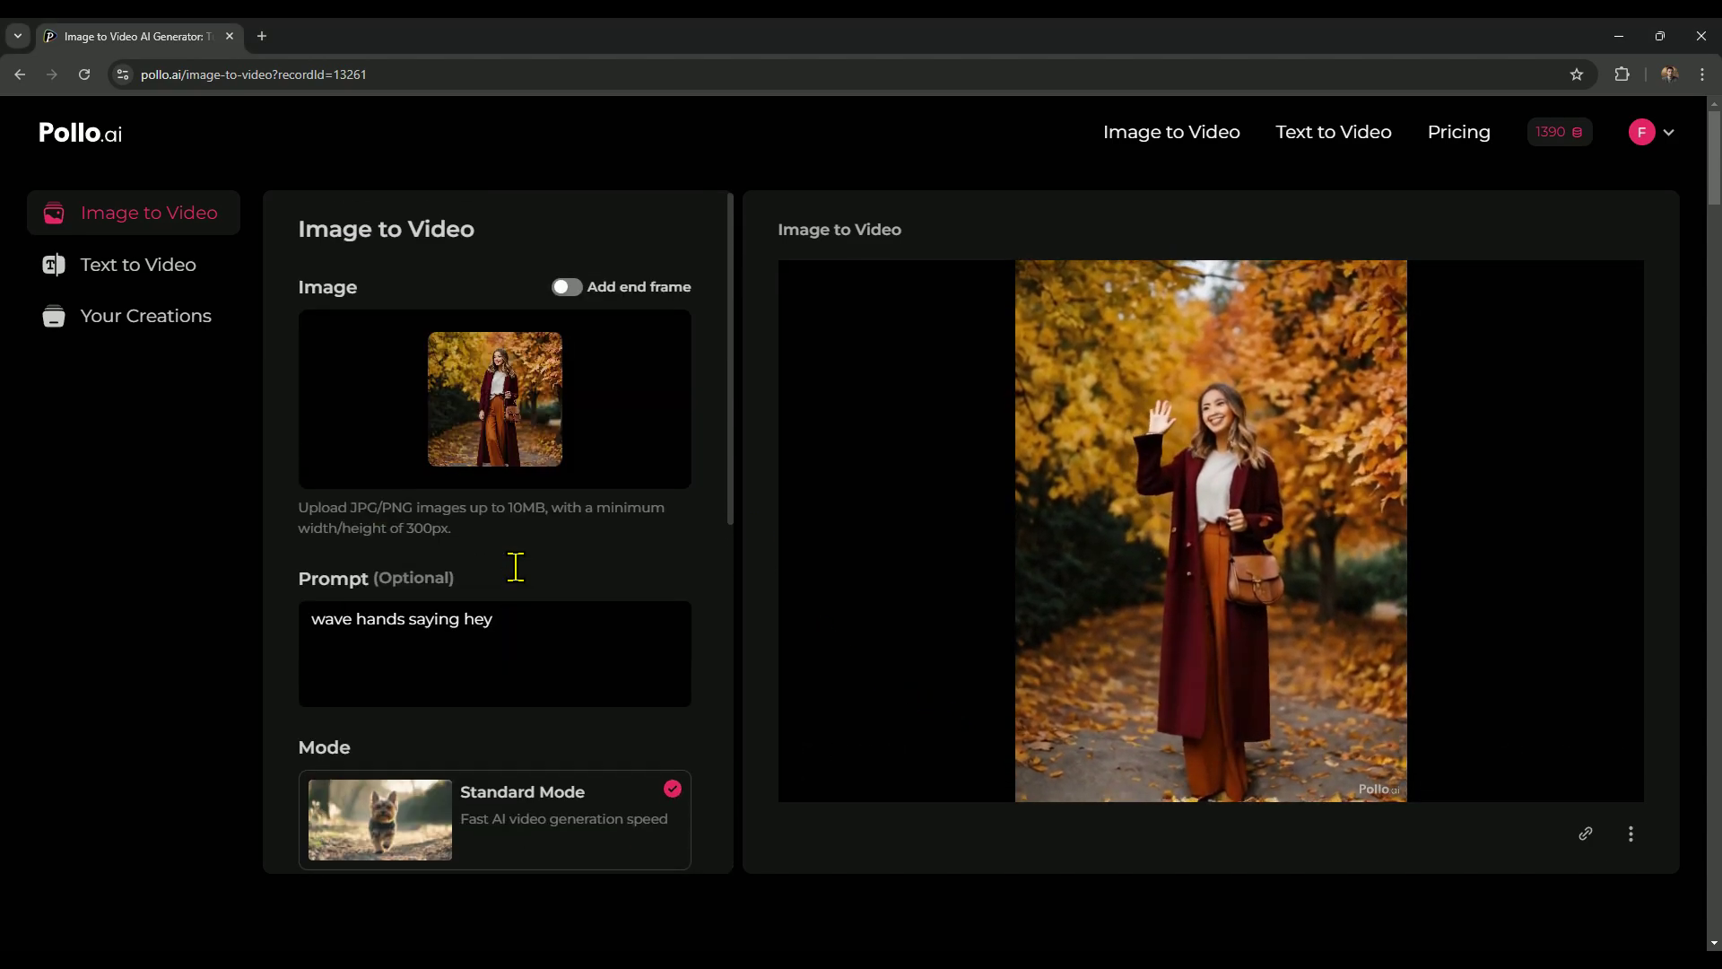
click(550, 620)
text(walking forward)
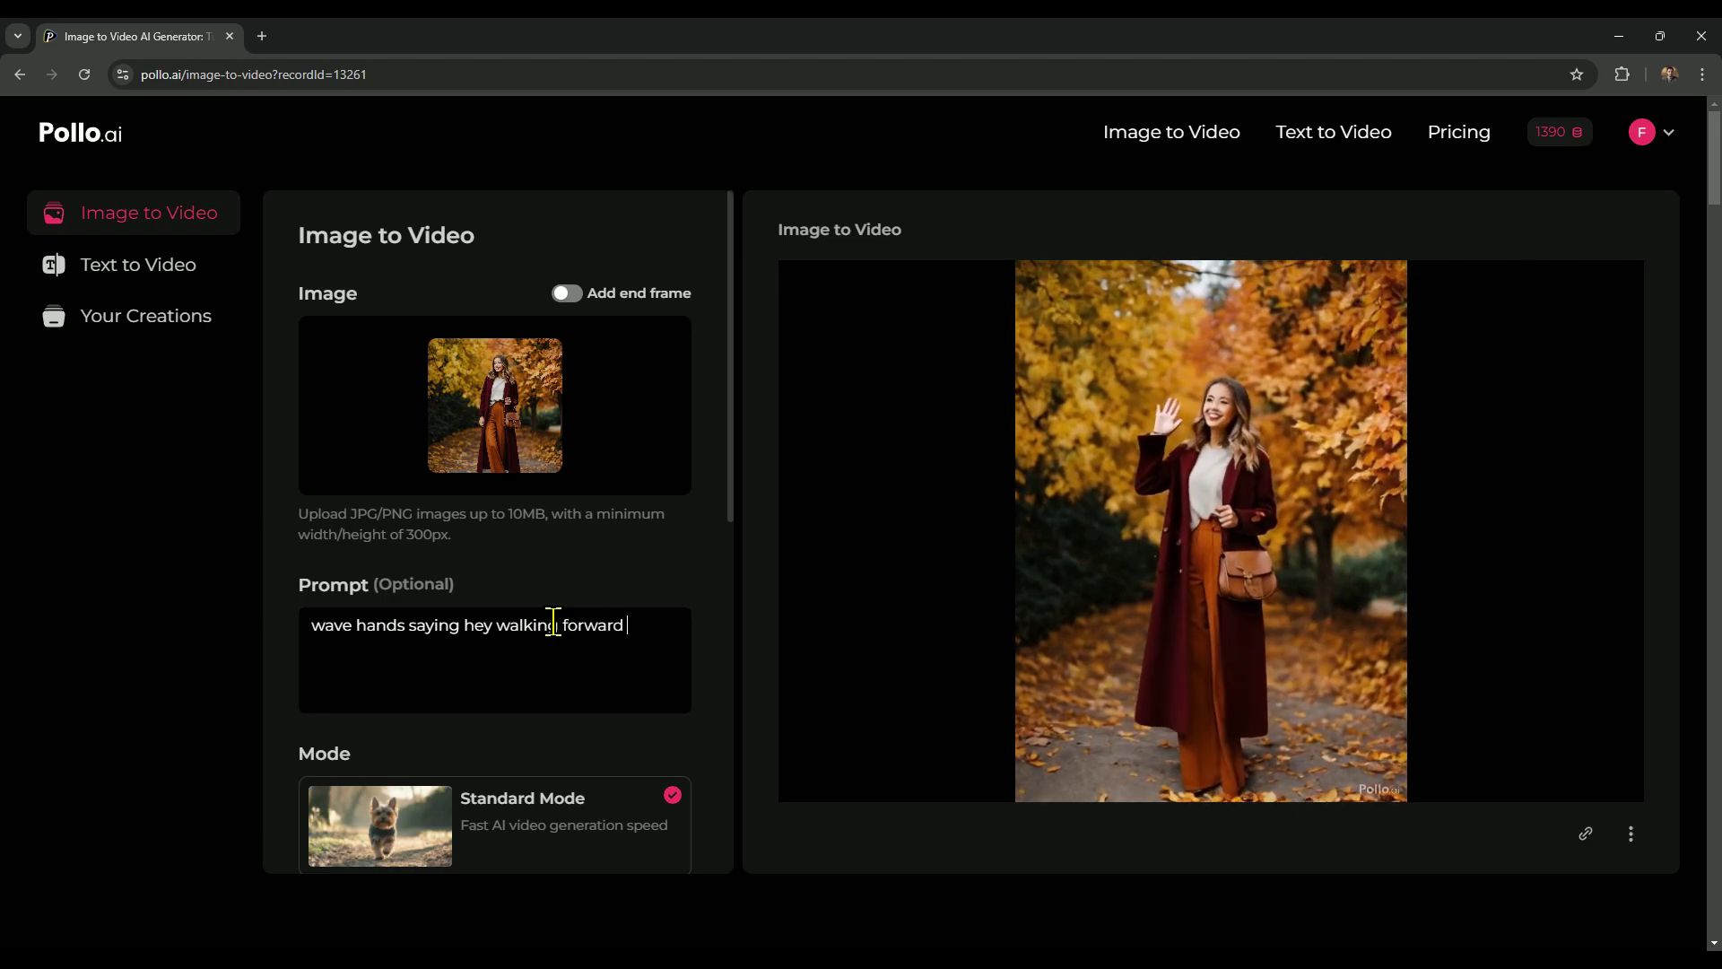
scroll(549, 619, down, 1)
scroll(549, 619, down, 8)
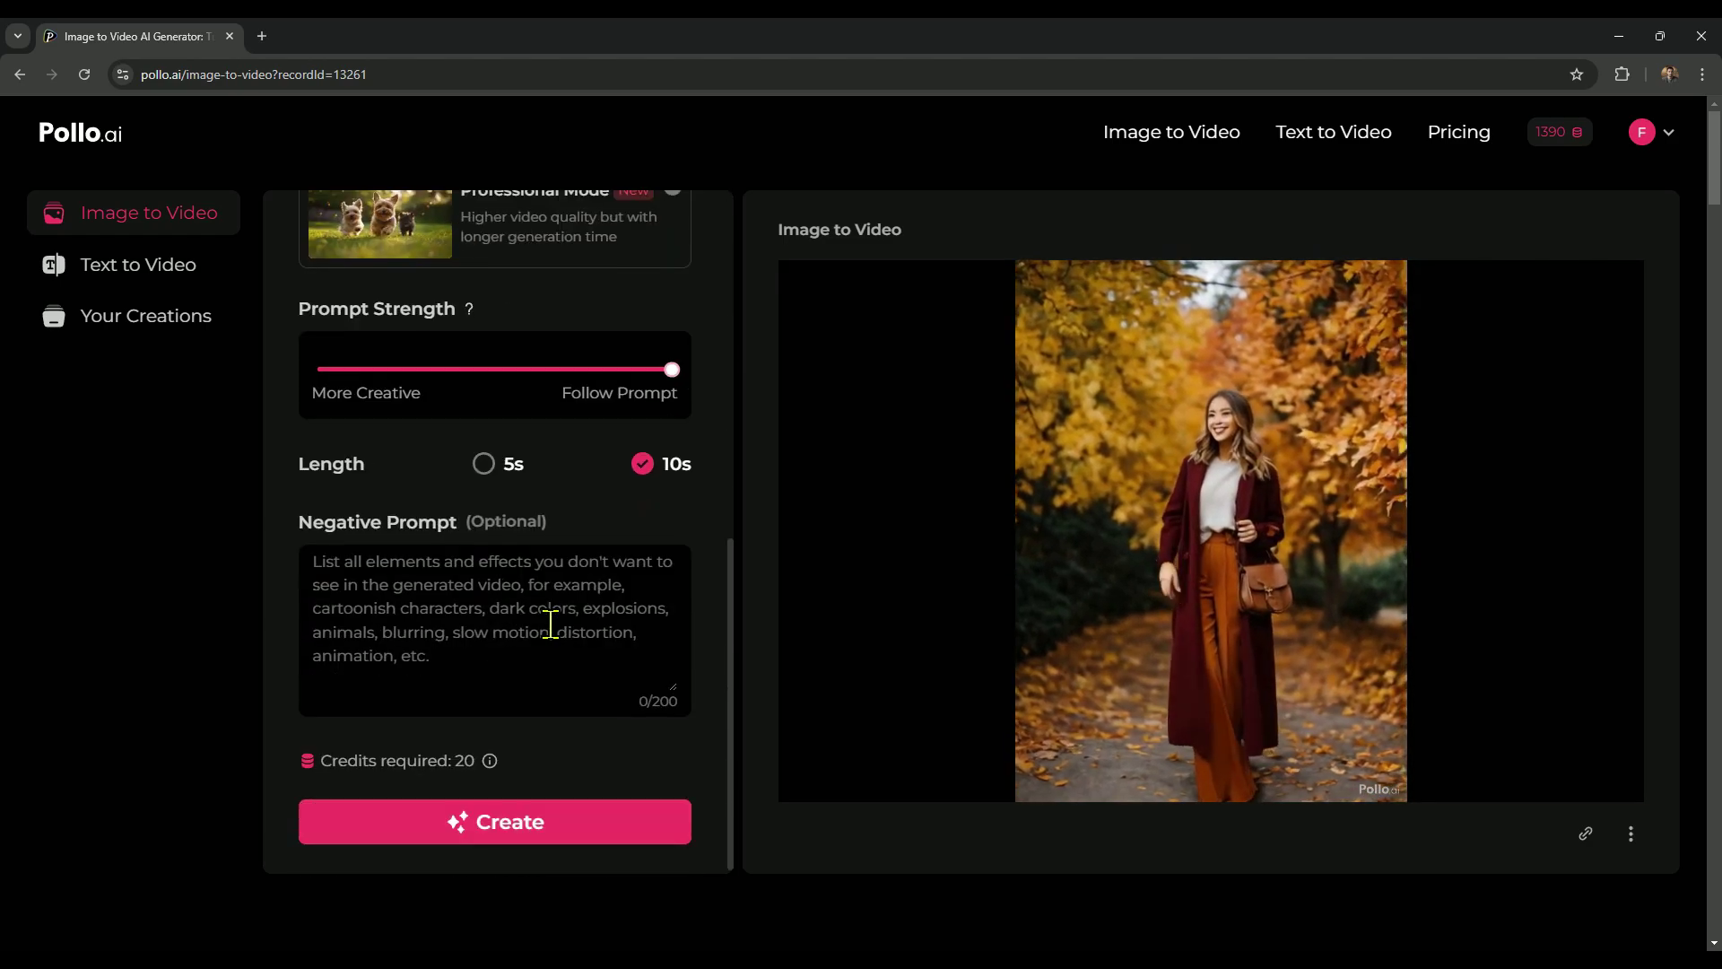
click(531, 821)
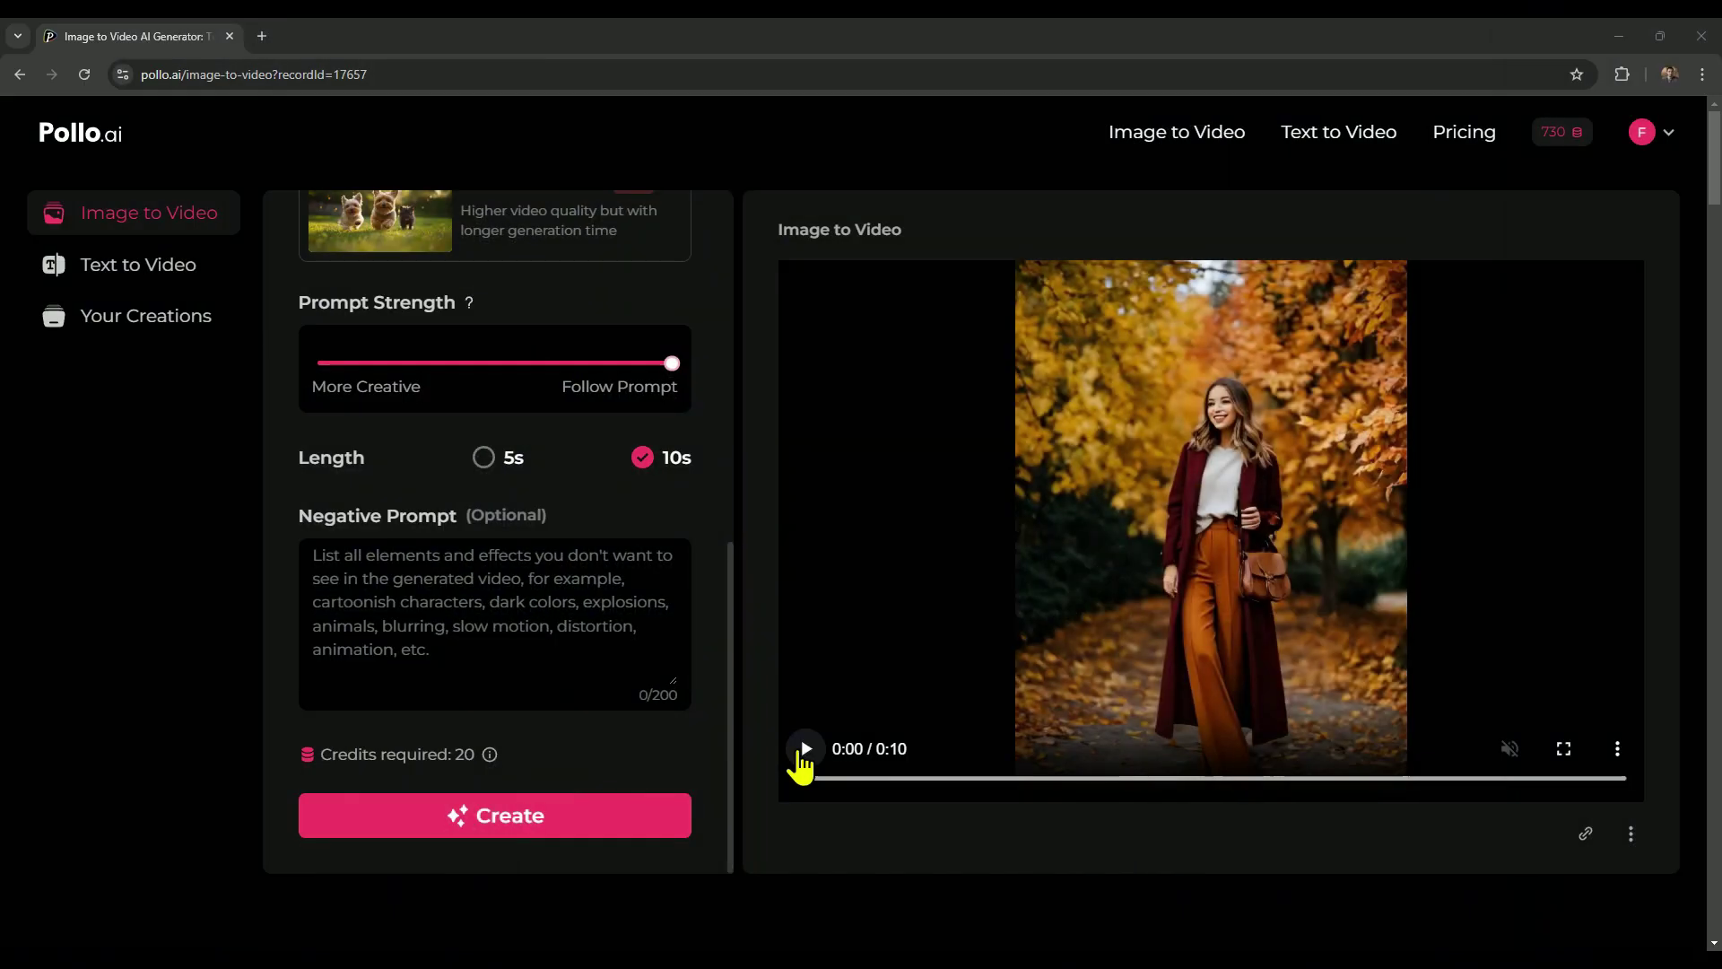
click(803, 752)
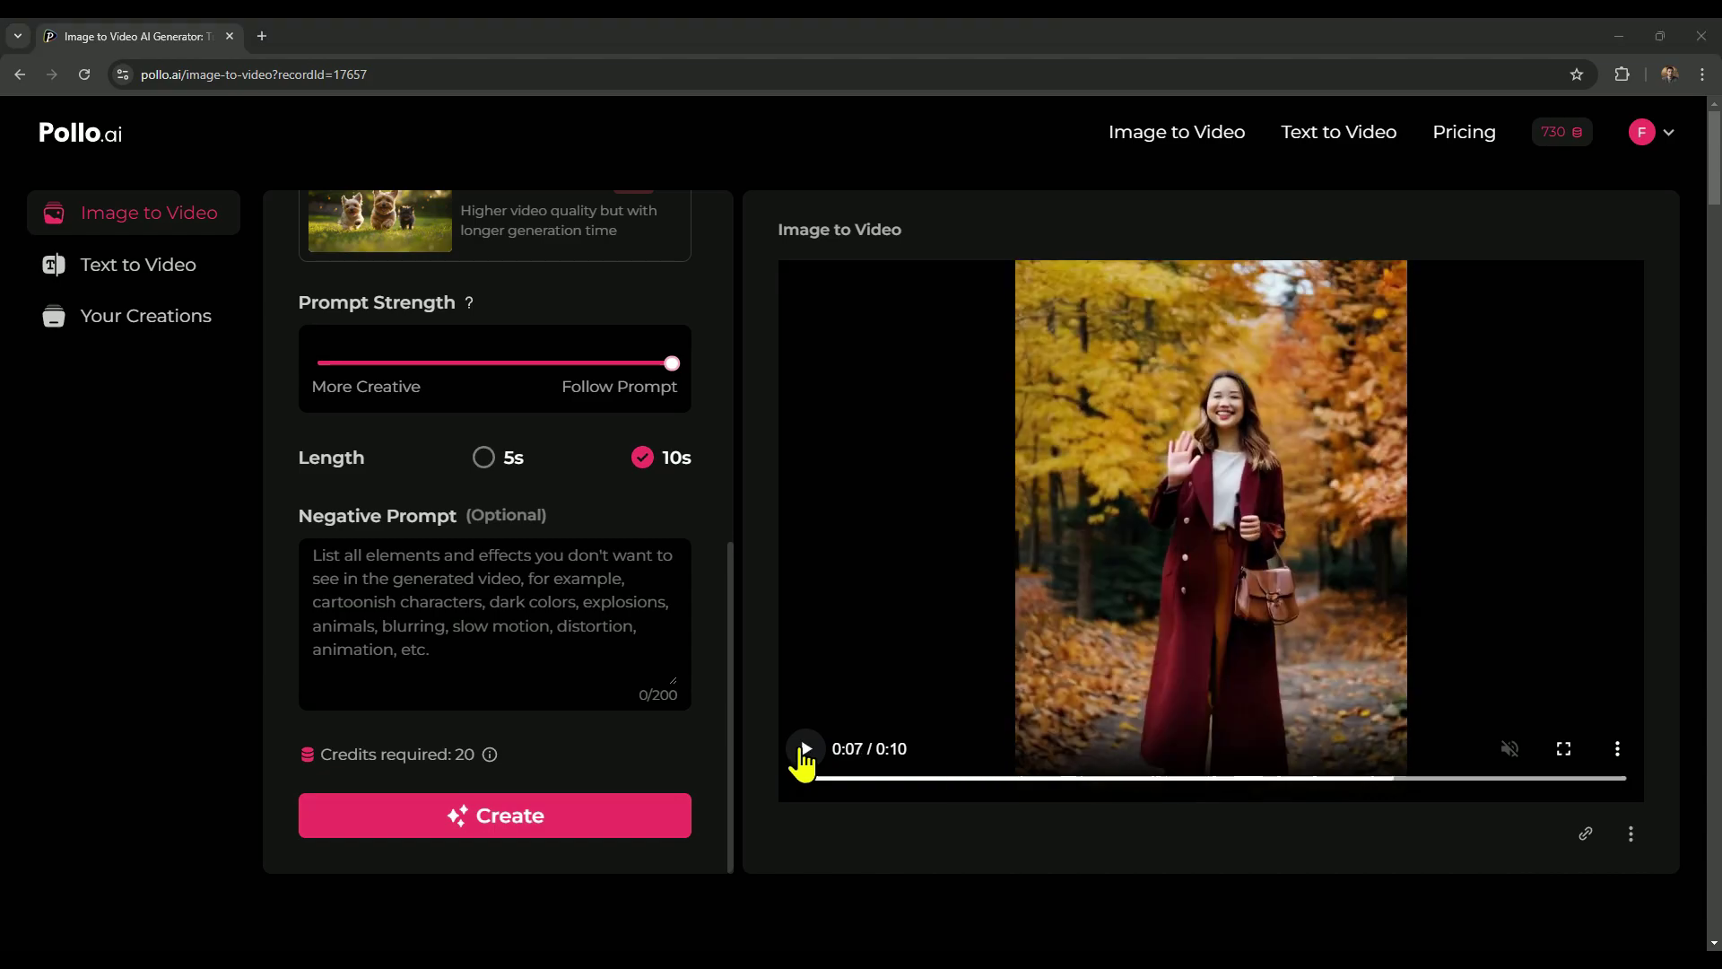
scroll(637, 592, up, 5)
Regenerate the clip in Professional Mode, play the result, then go to Text to Video
click(541, 644)
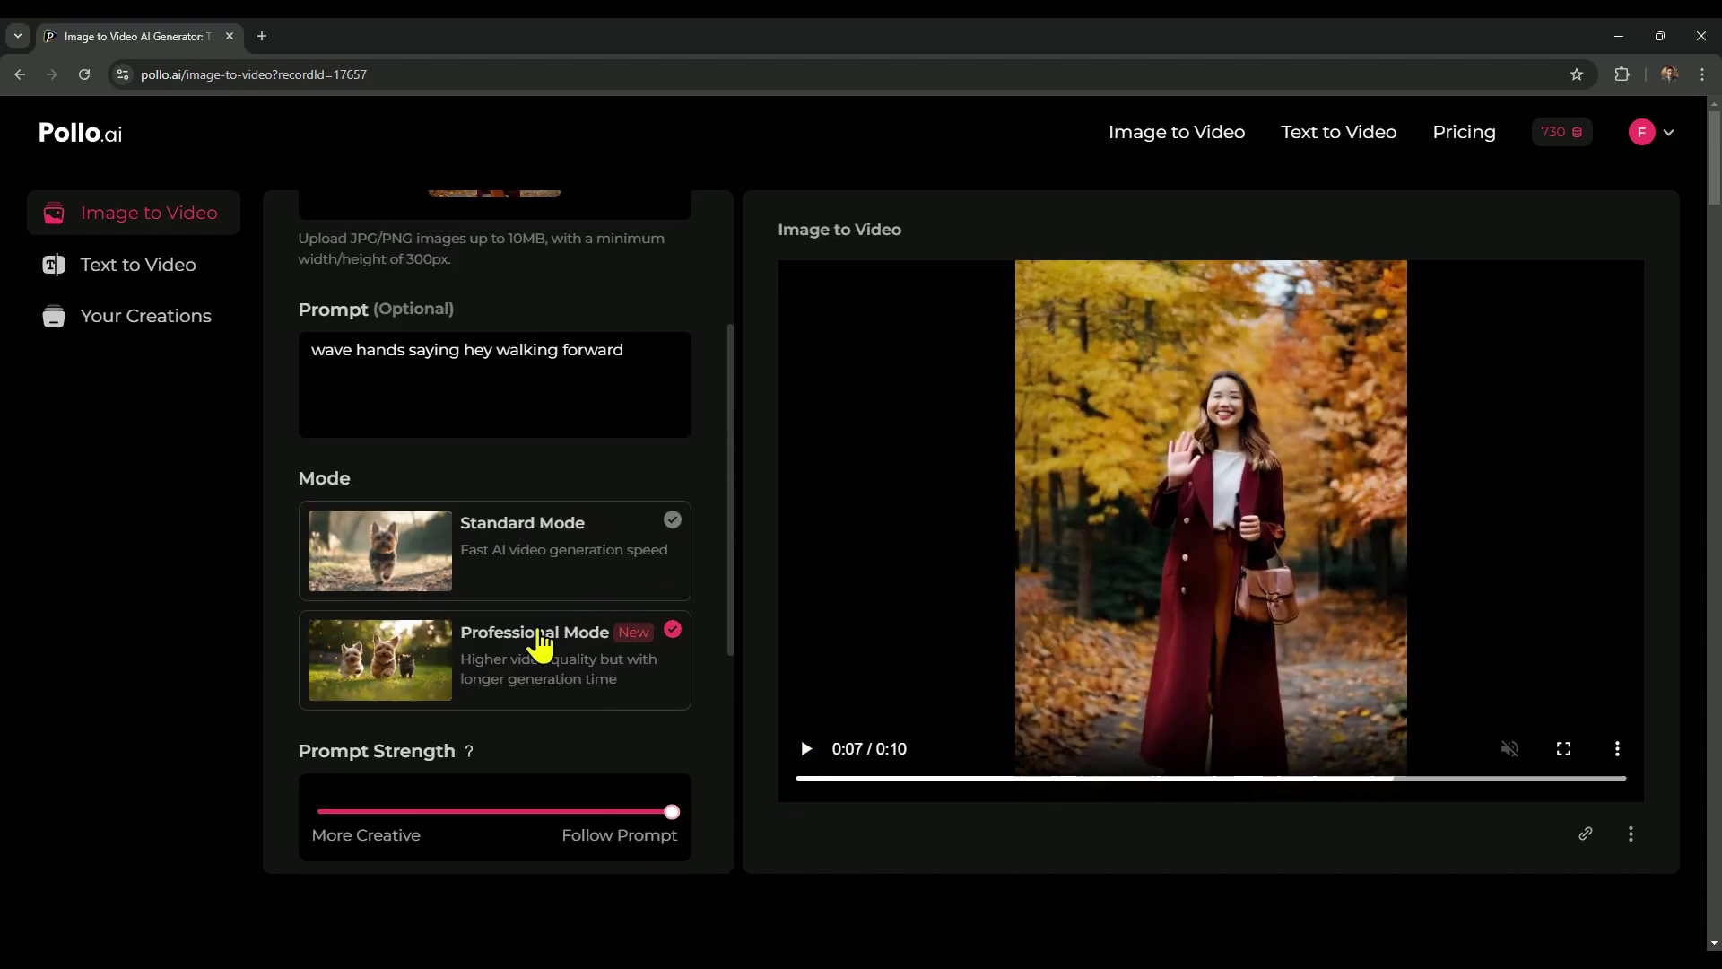
scroll(539, 682, down, 5)
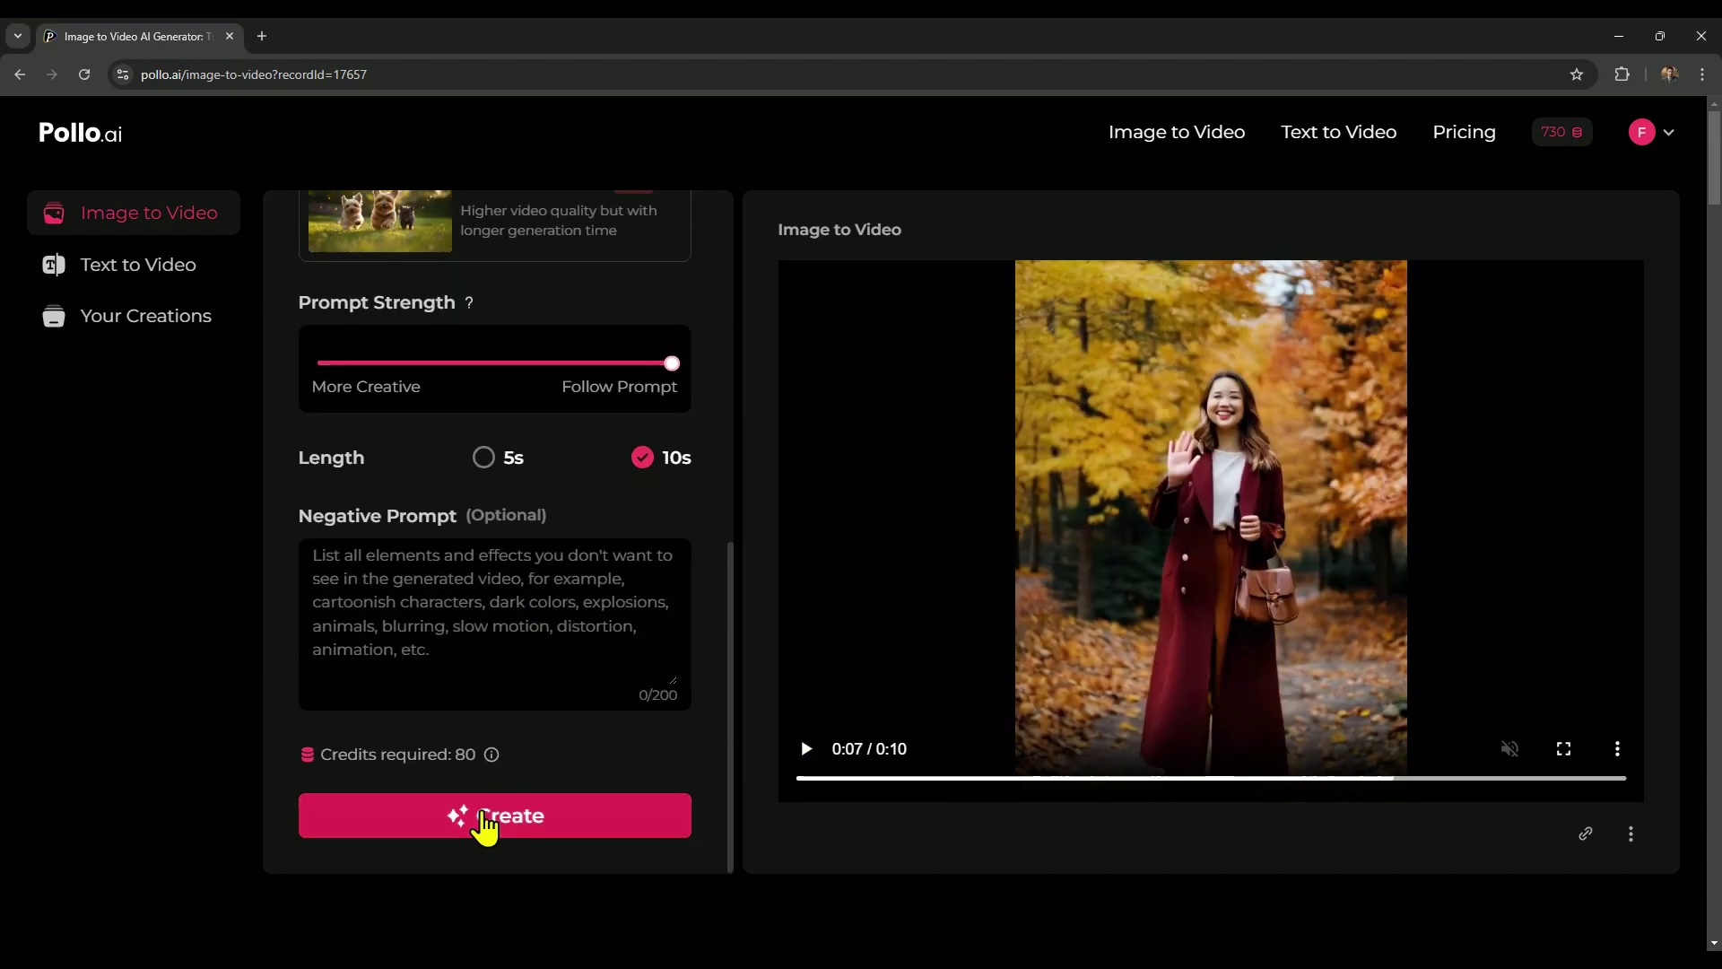
click(484, 819)
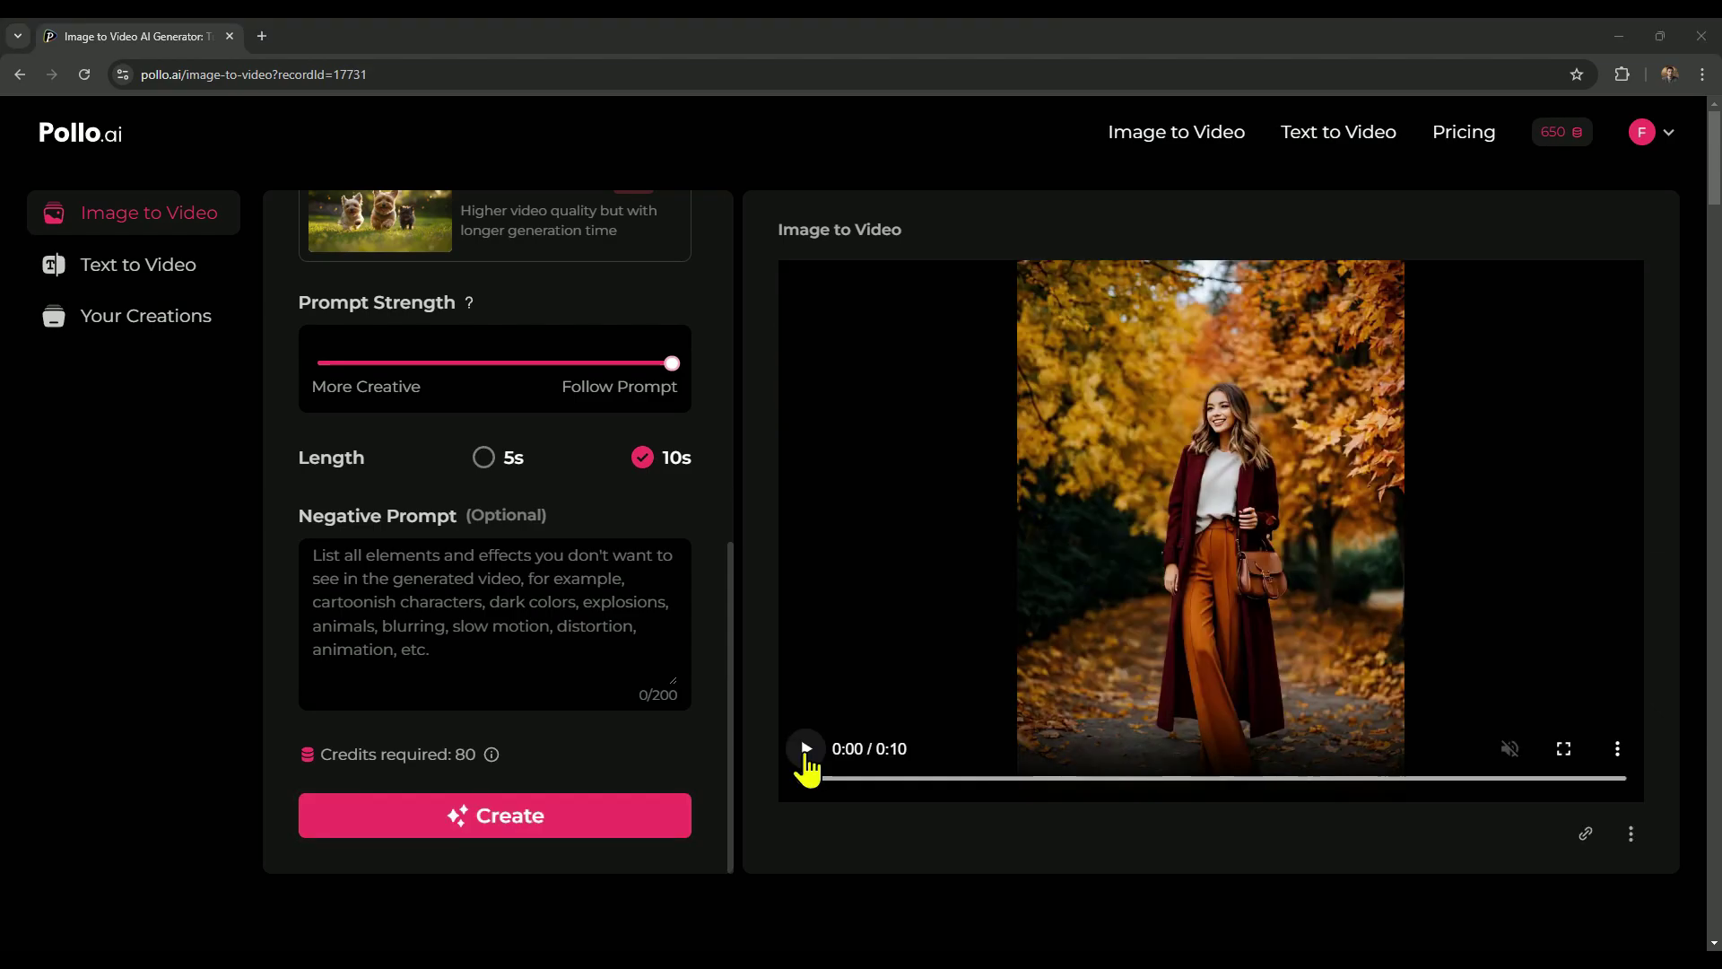
click(807, 753)
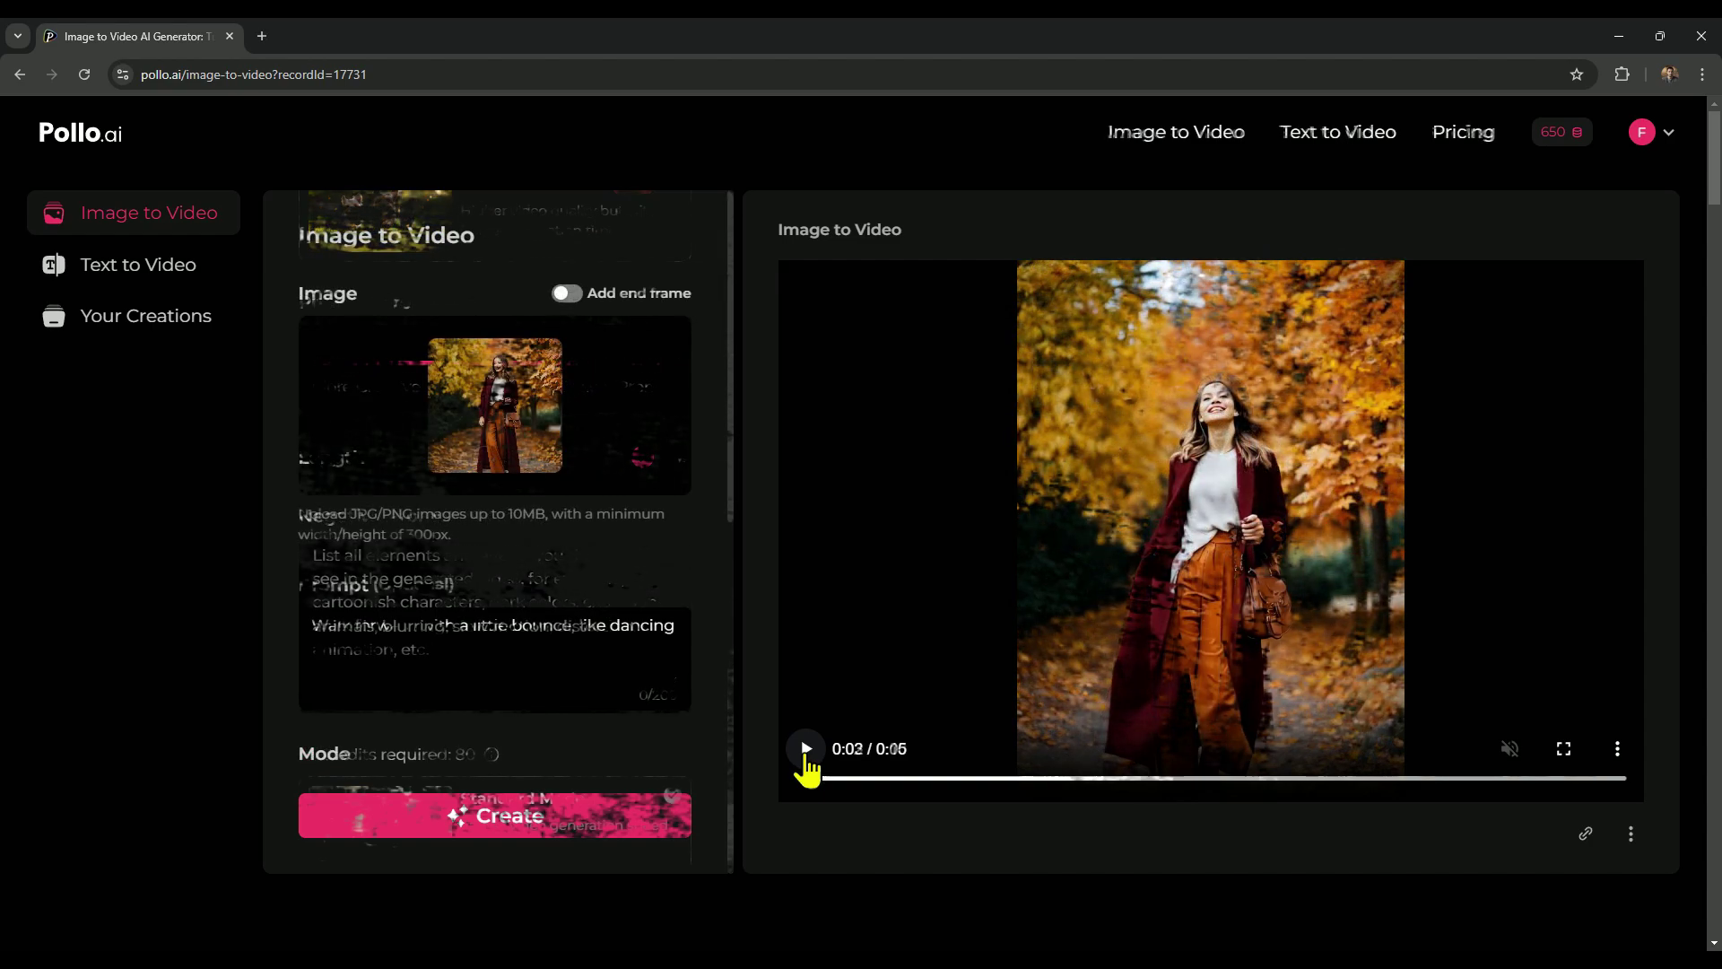
click(110, 270)
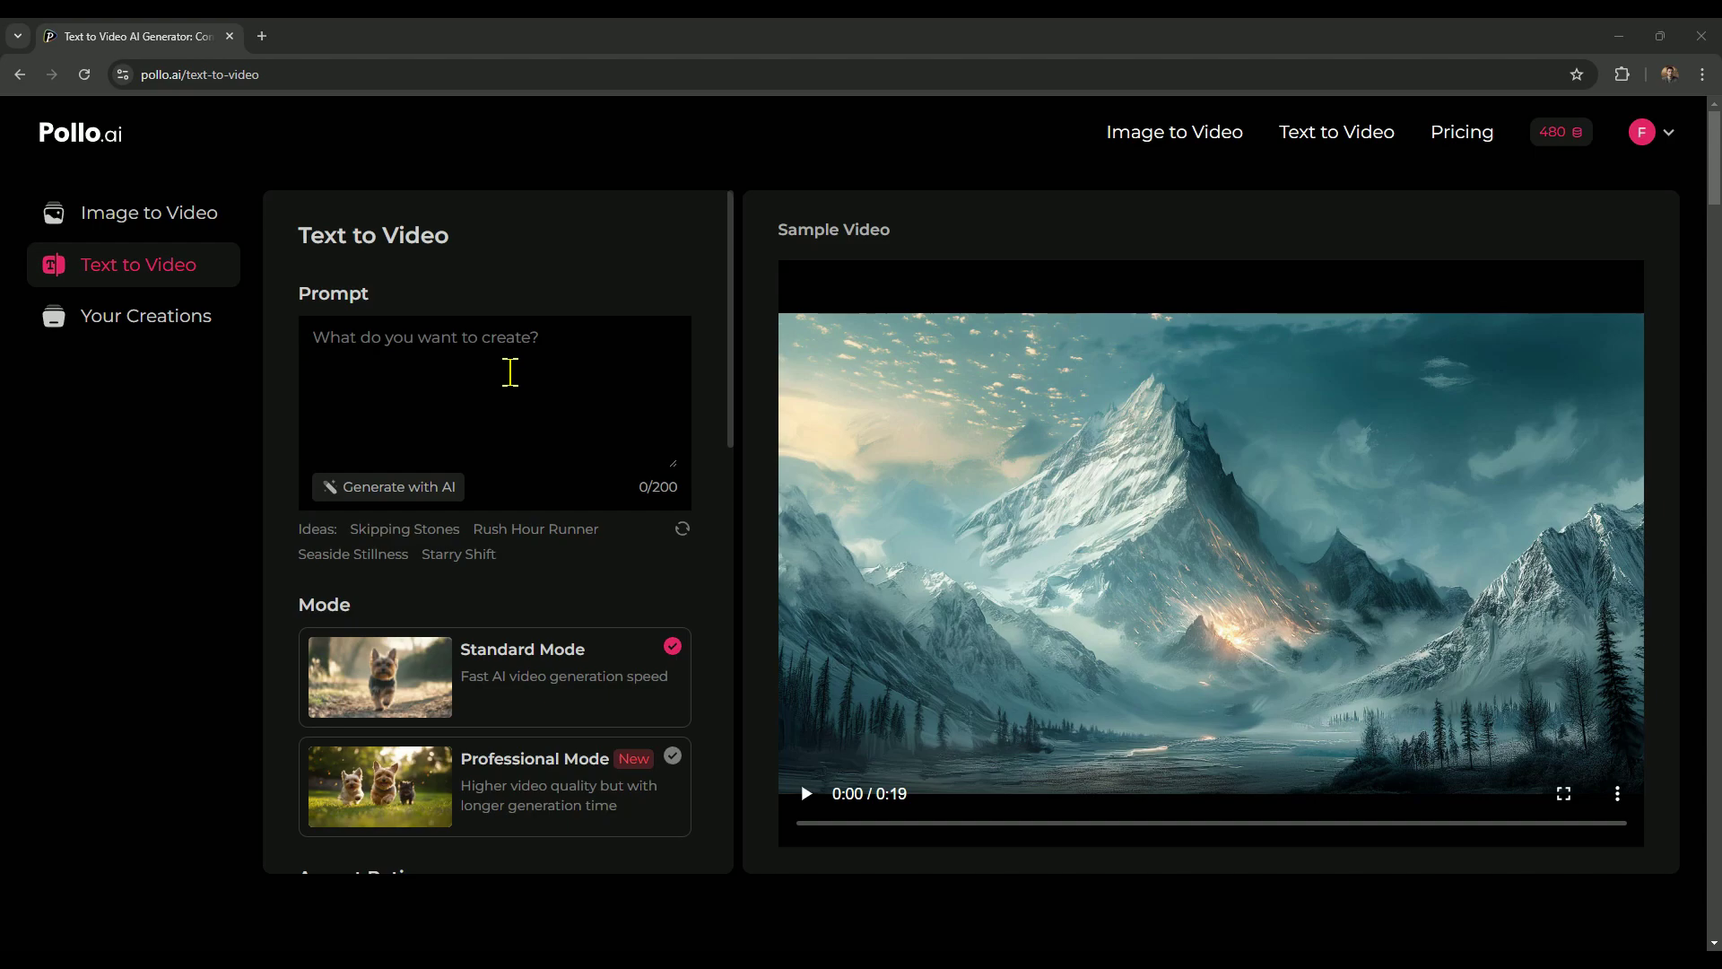
Try the 9:16 and 1:1 aspect ratios, then return to 16:9
scroll(510, 371, down, 3)
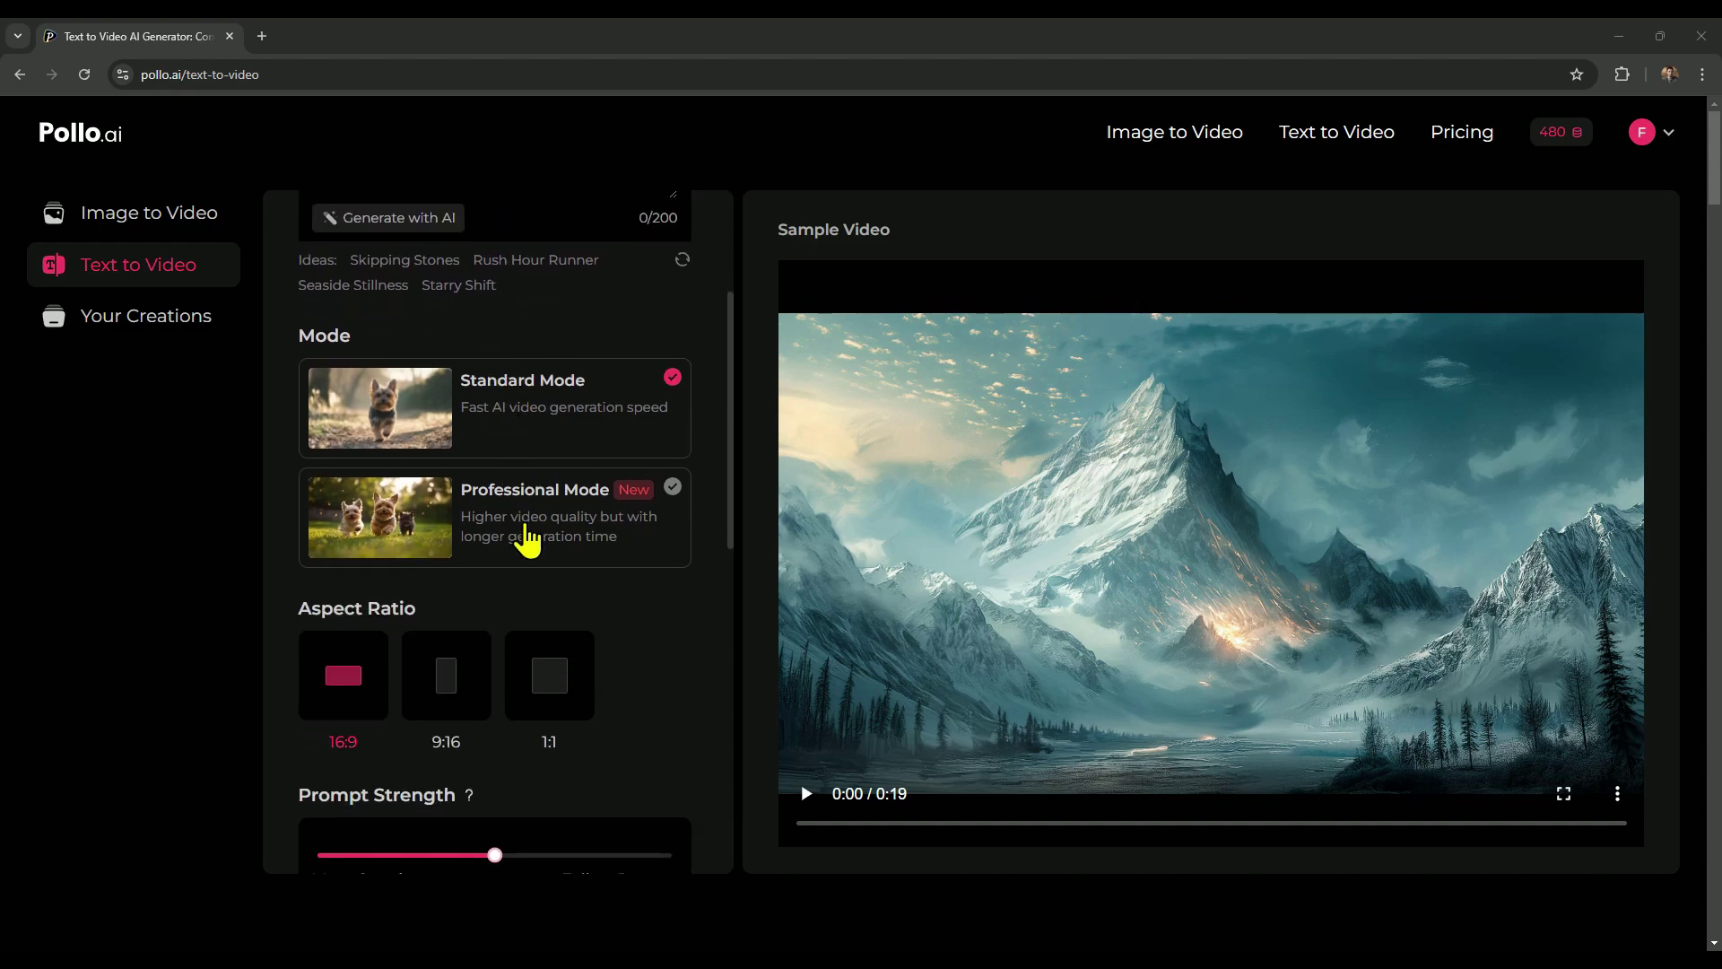
scroll(518, 538, down, 1)
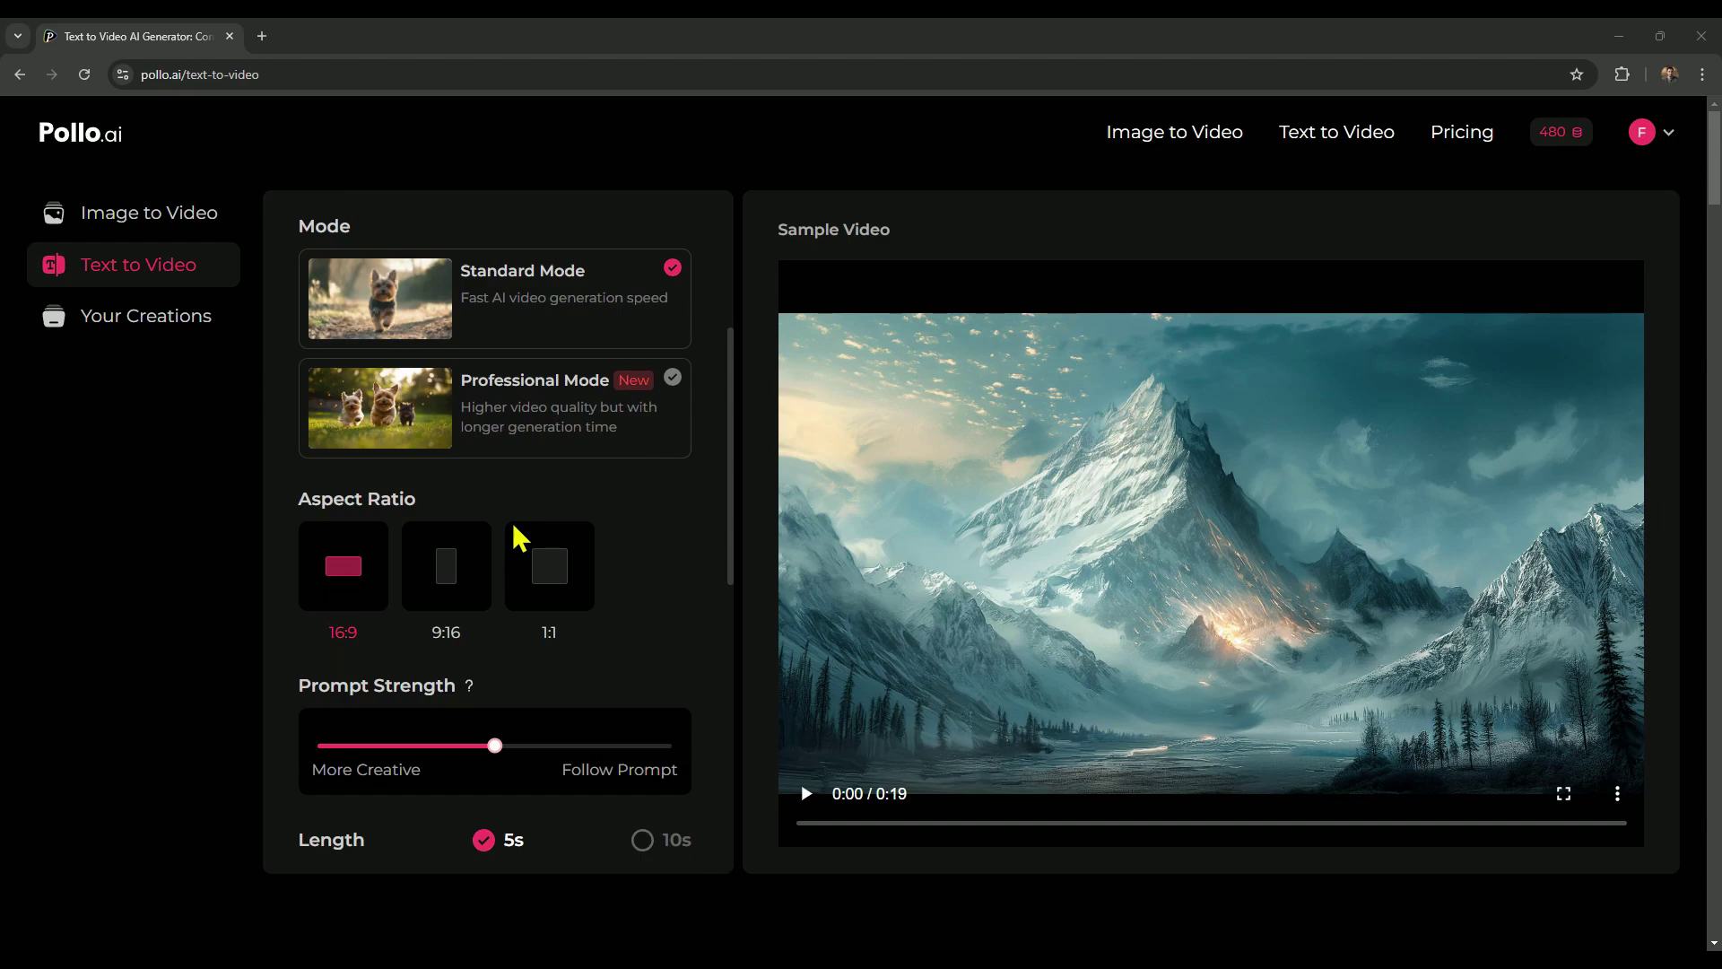
scroll(519, 538, down, 1)
click(444, 489)
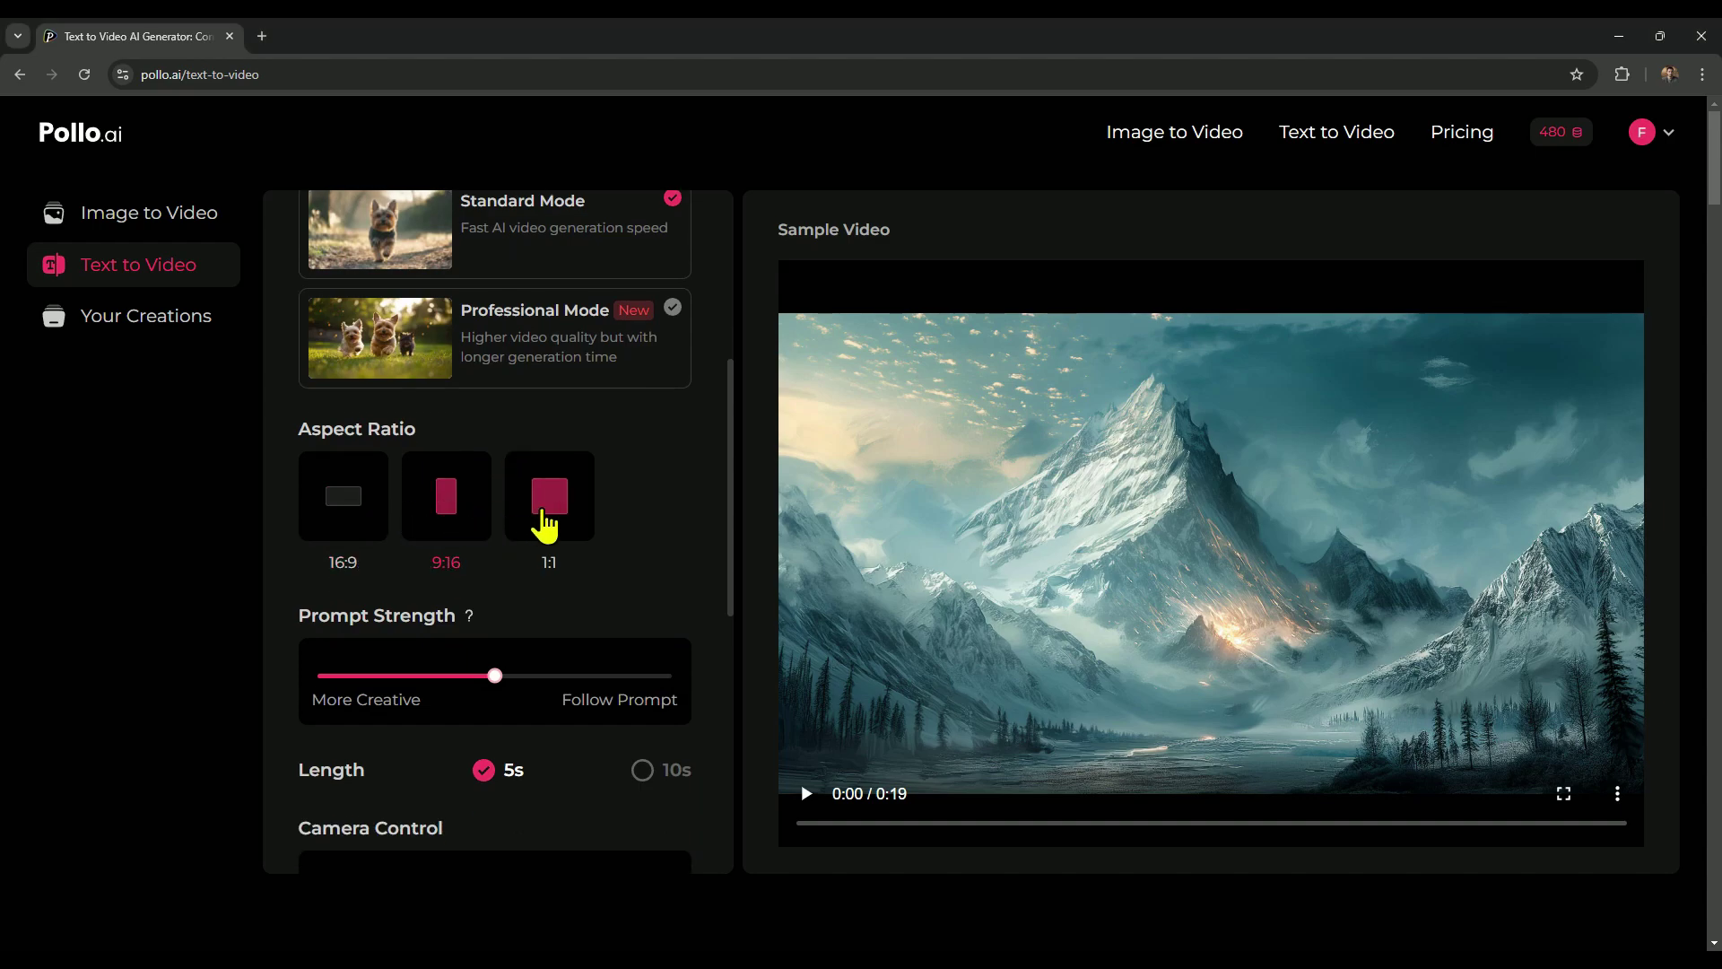
click(549, 499)
click(359, 492)
Raise Prompt Strength to 100% and check the Camera Movement list without changing it
scroll(358, 497, down, 2)
mouse_move(495, 498)
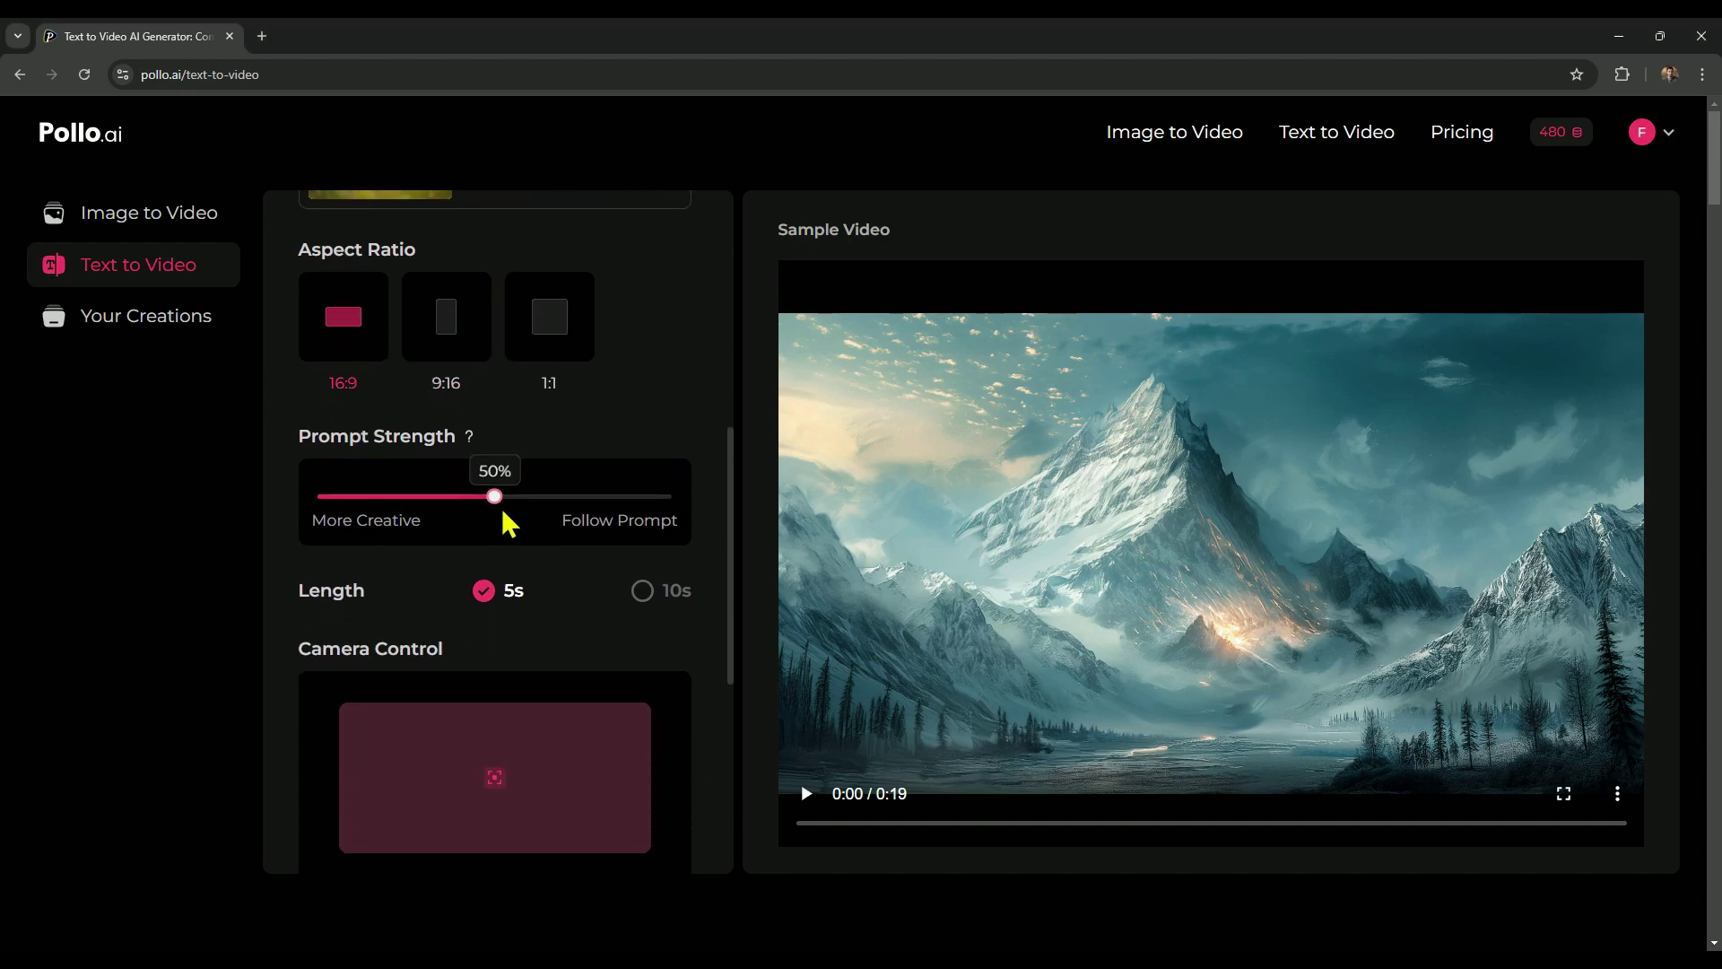
drag(495, 498, 686, 552)
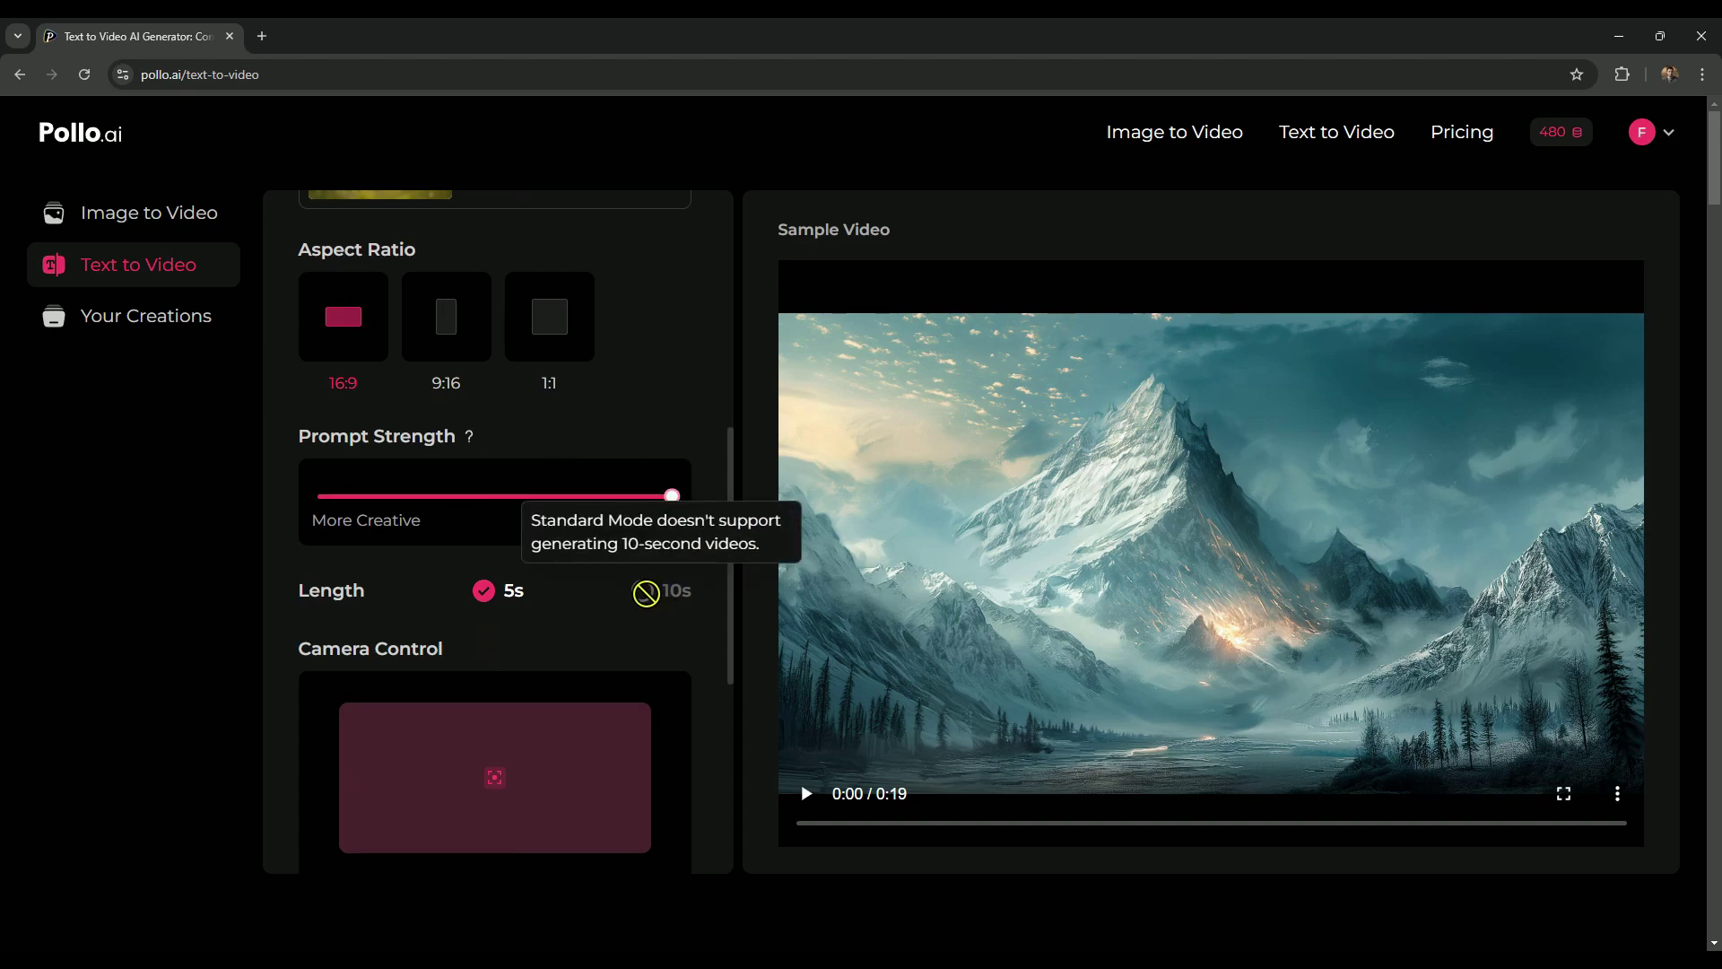
scroll(648, 599, down, 2)
scroll(477, 601, down, 2)
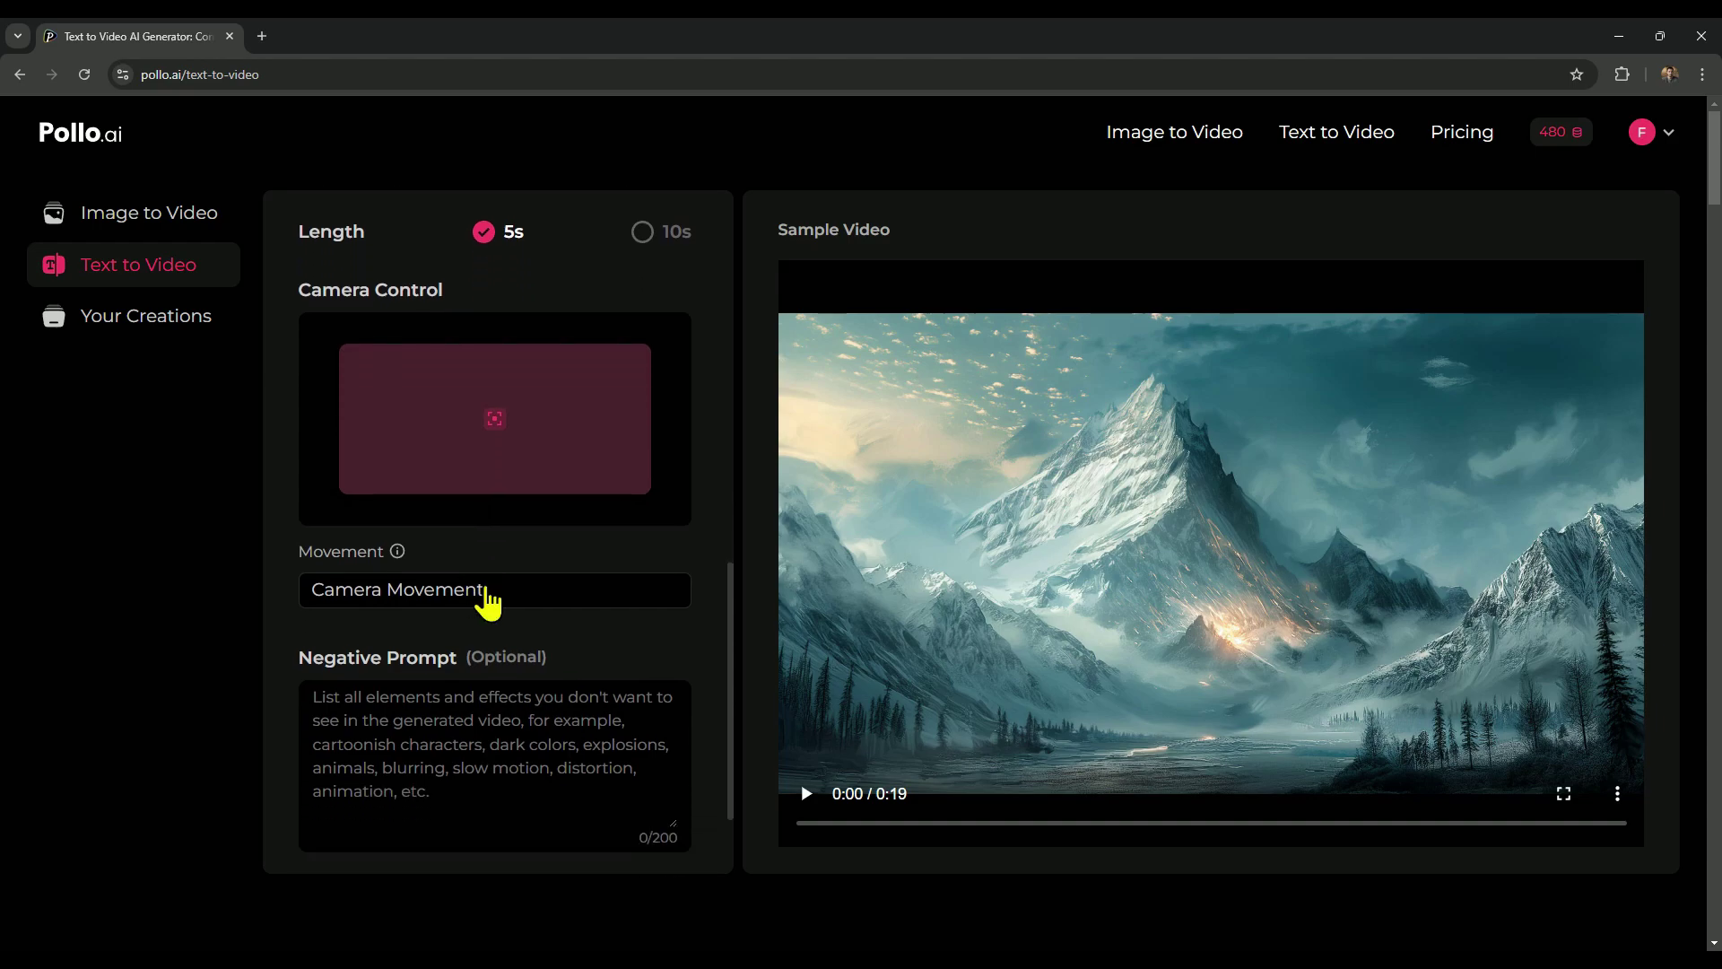
click(489, 600)
click(489, 599)
scroll(493, 602, down, 2)
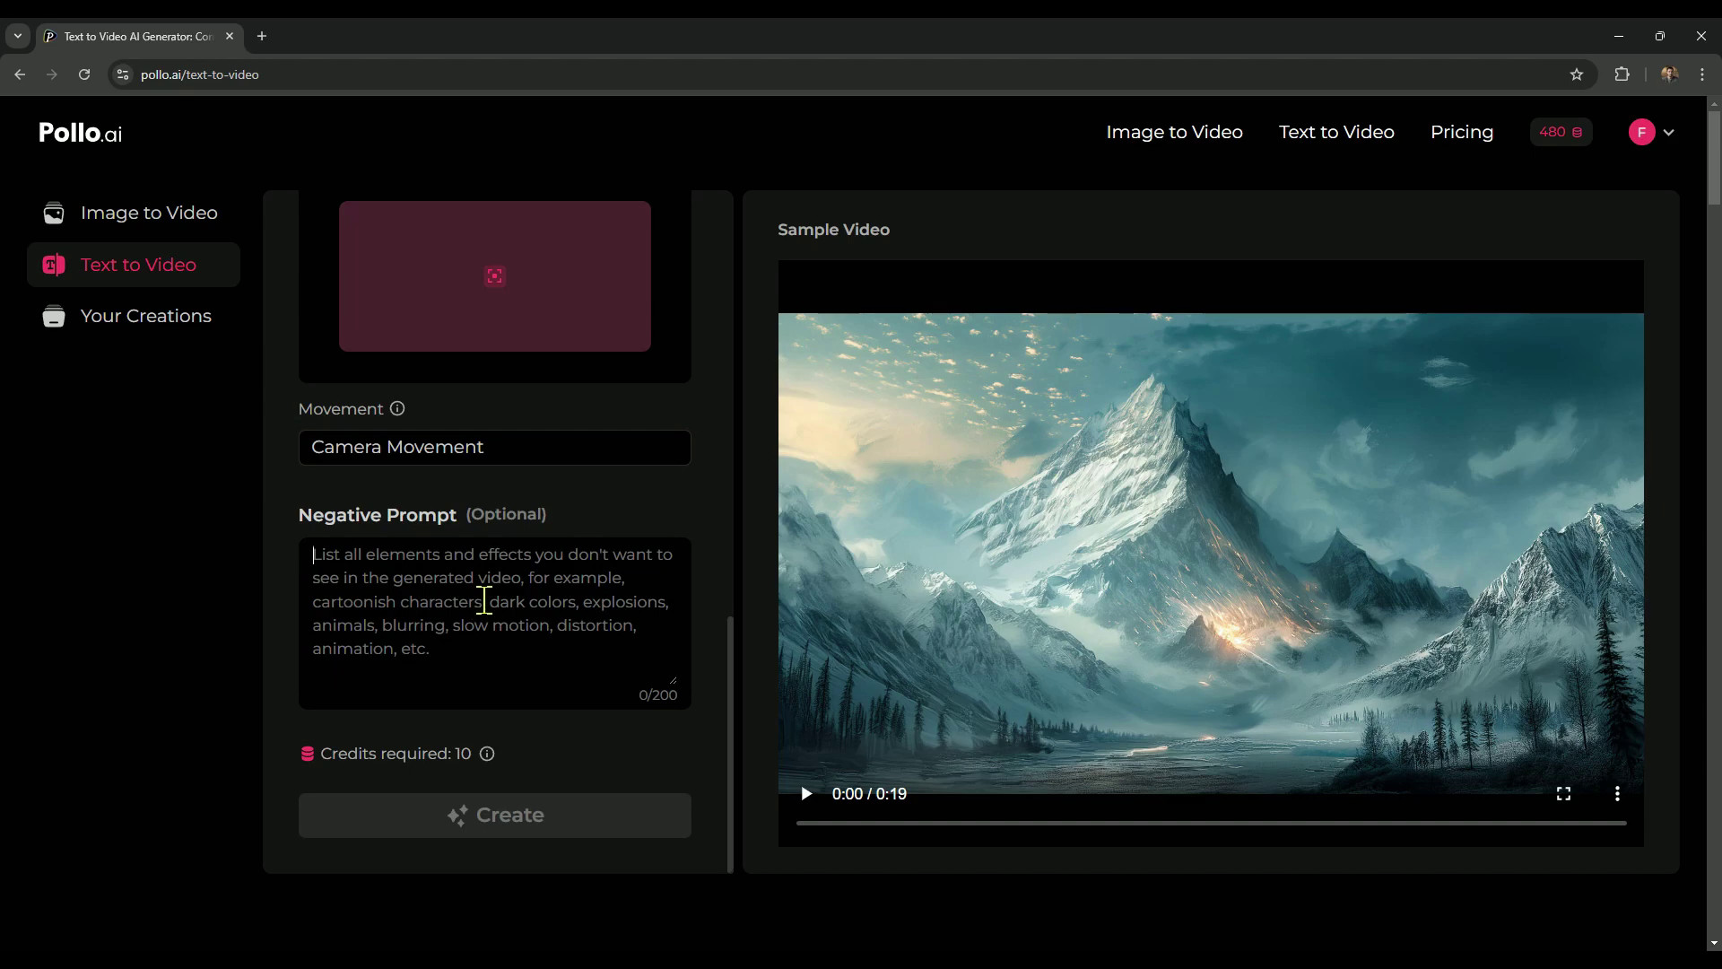
scroll(484, 600, up, 5)
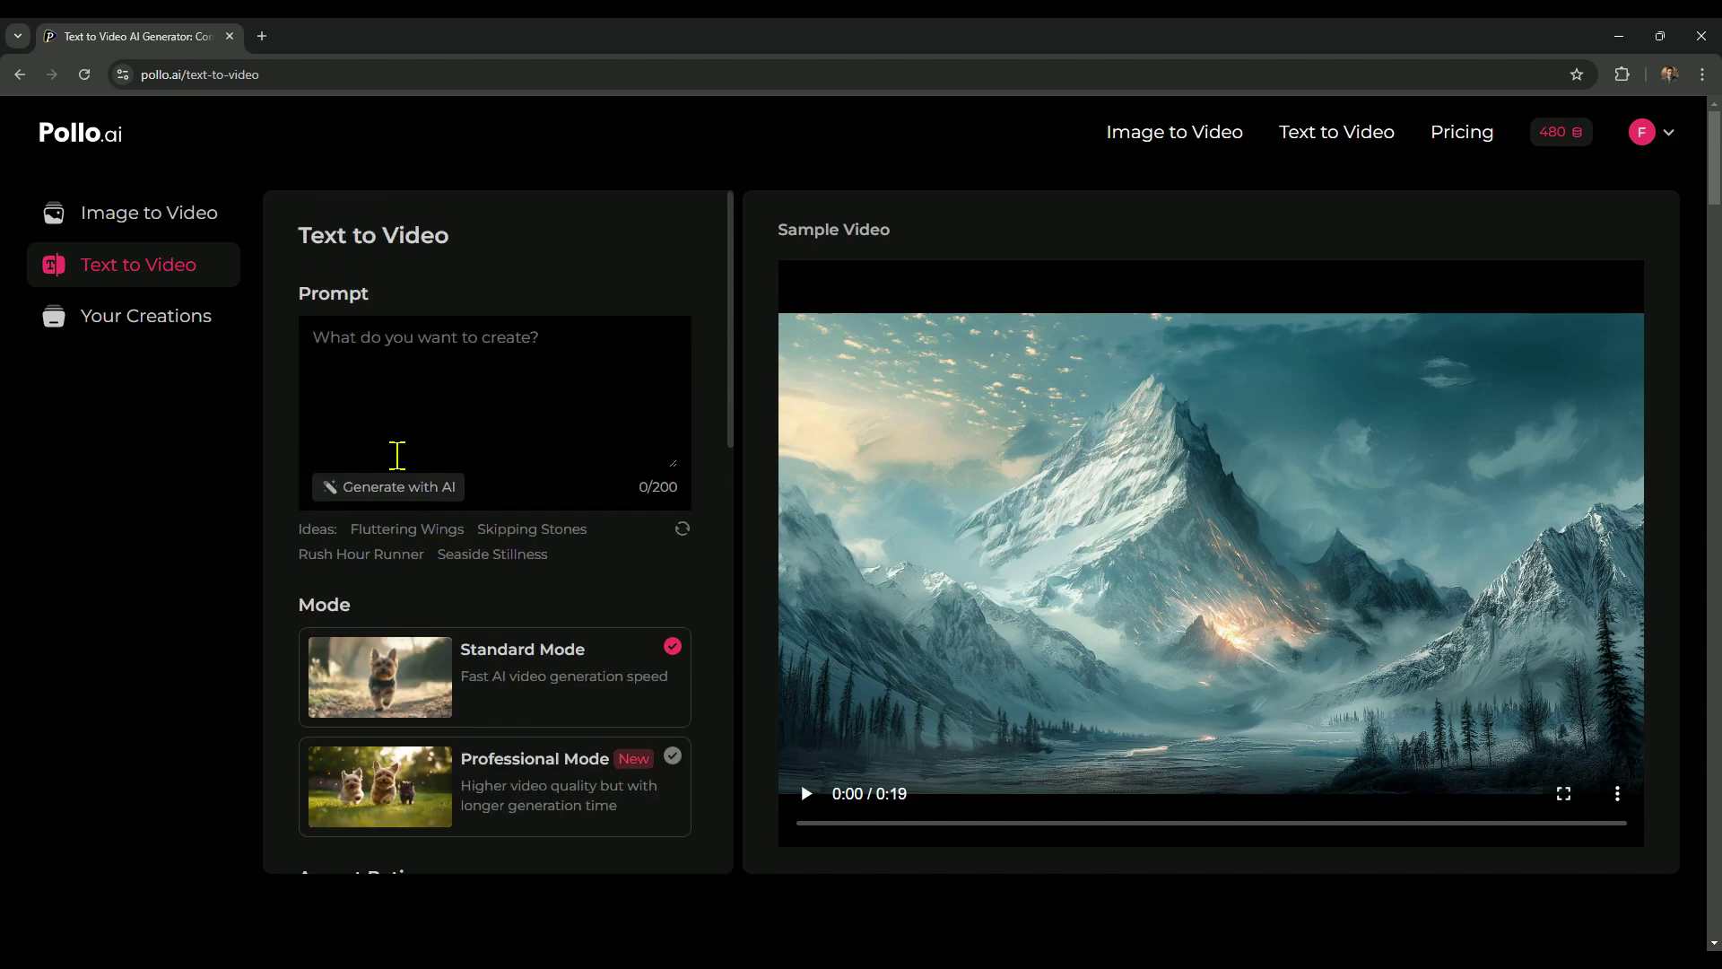
Fill the prompt with the Seaside Stillness boat idea
mouse_move(513, 567)
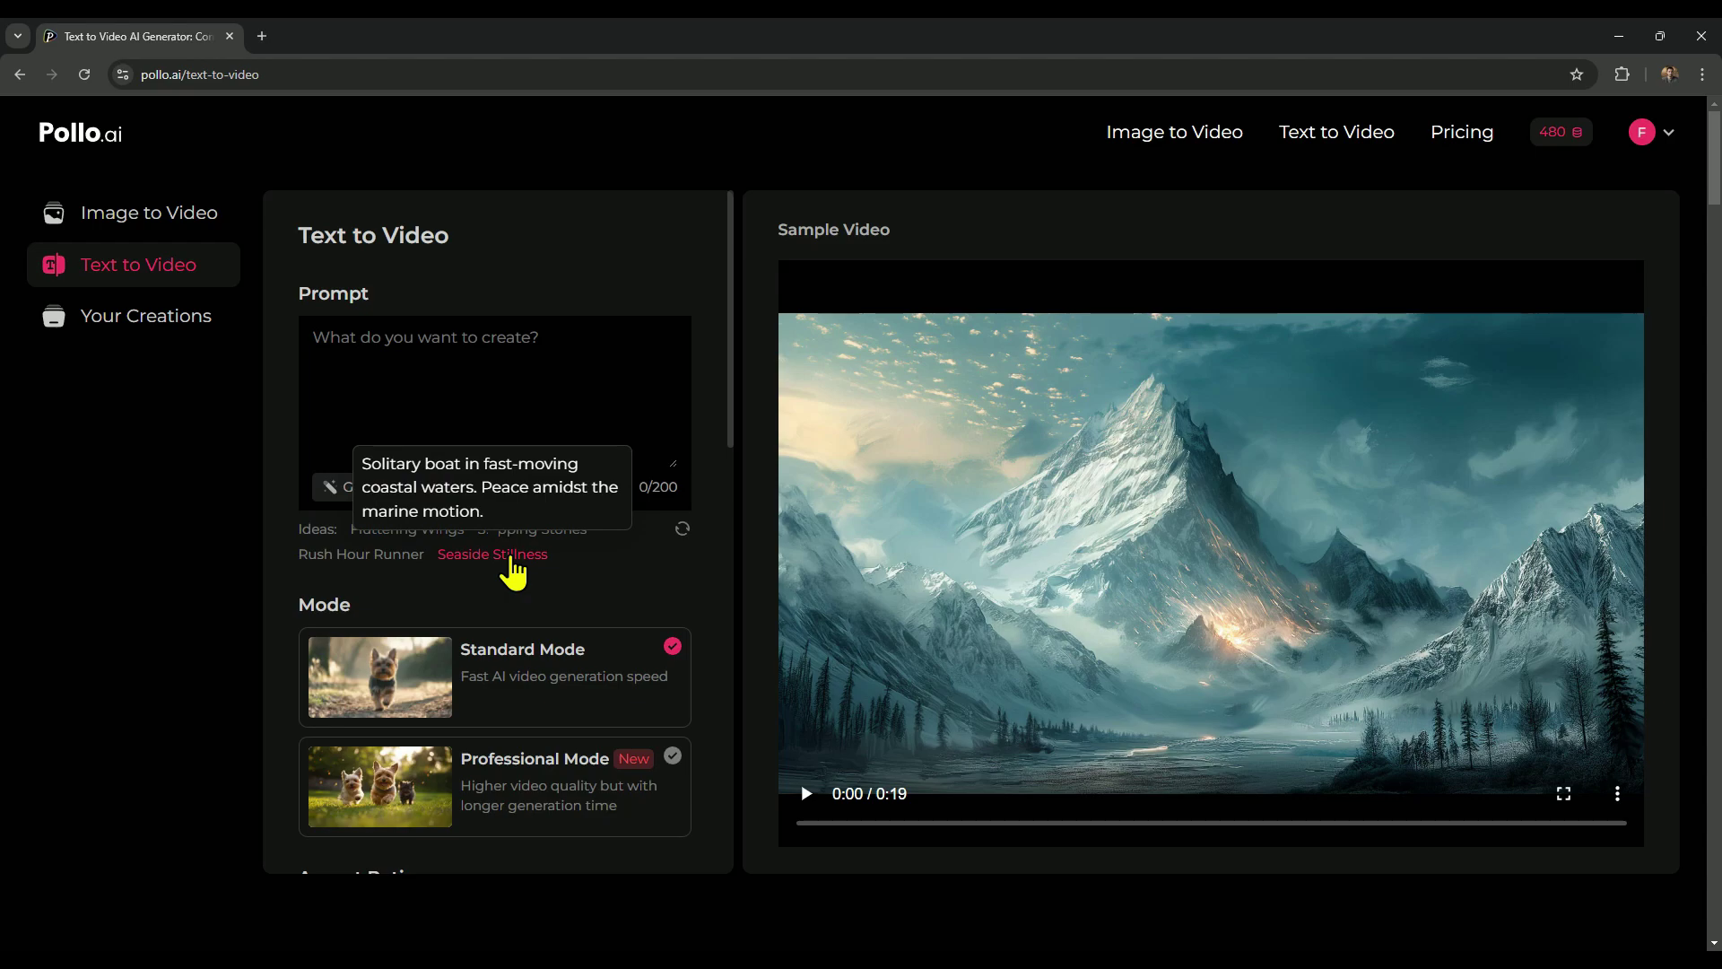
click(510, 558)
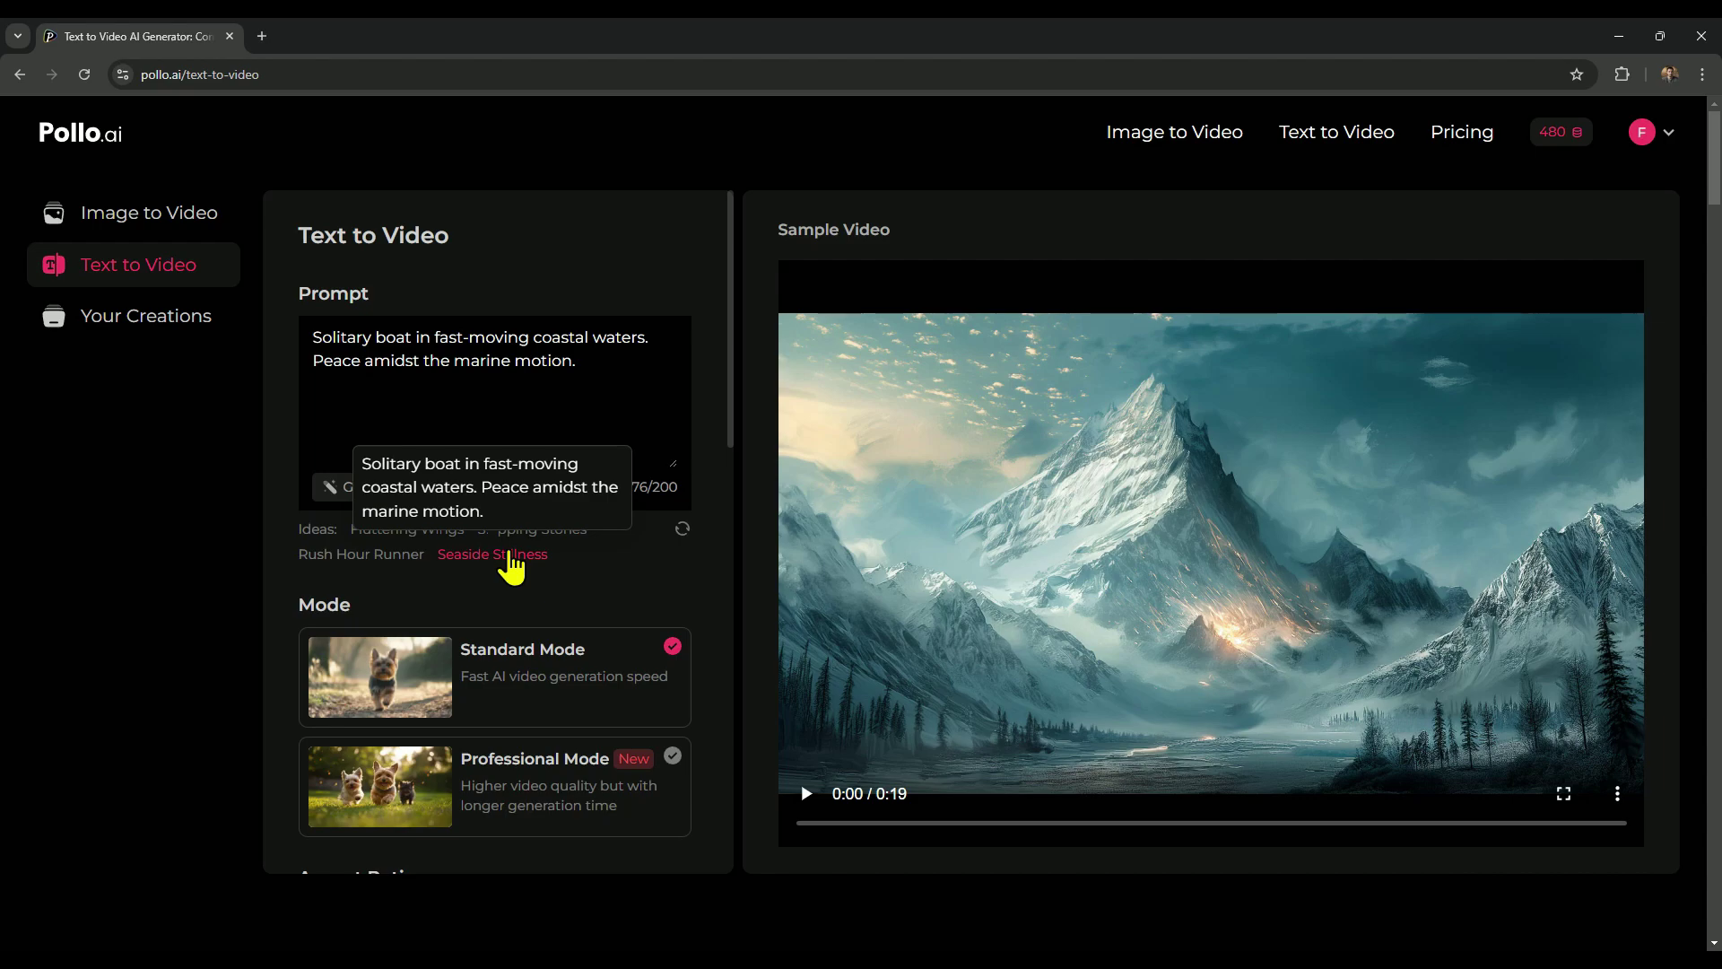
key(alt)
Add a Zoom camera movement with strength 100
scroll(510, 558, down, 2)
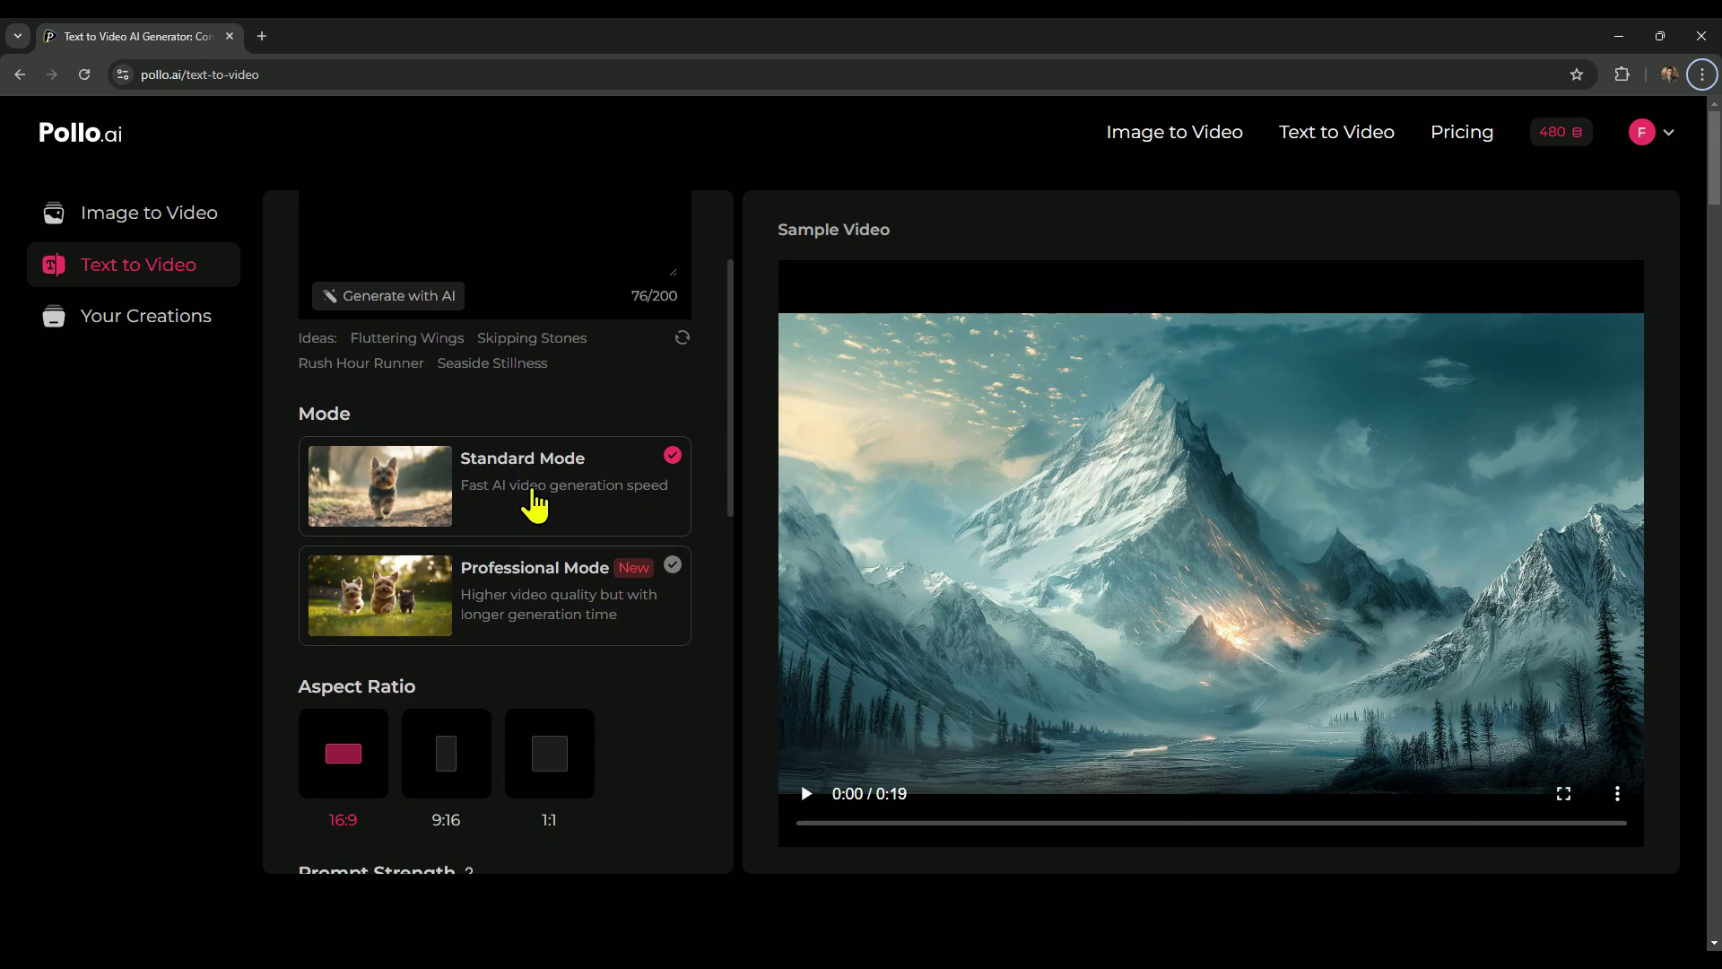
scroll(535, 506, down, 2)
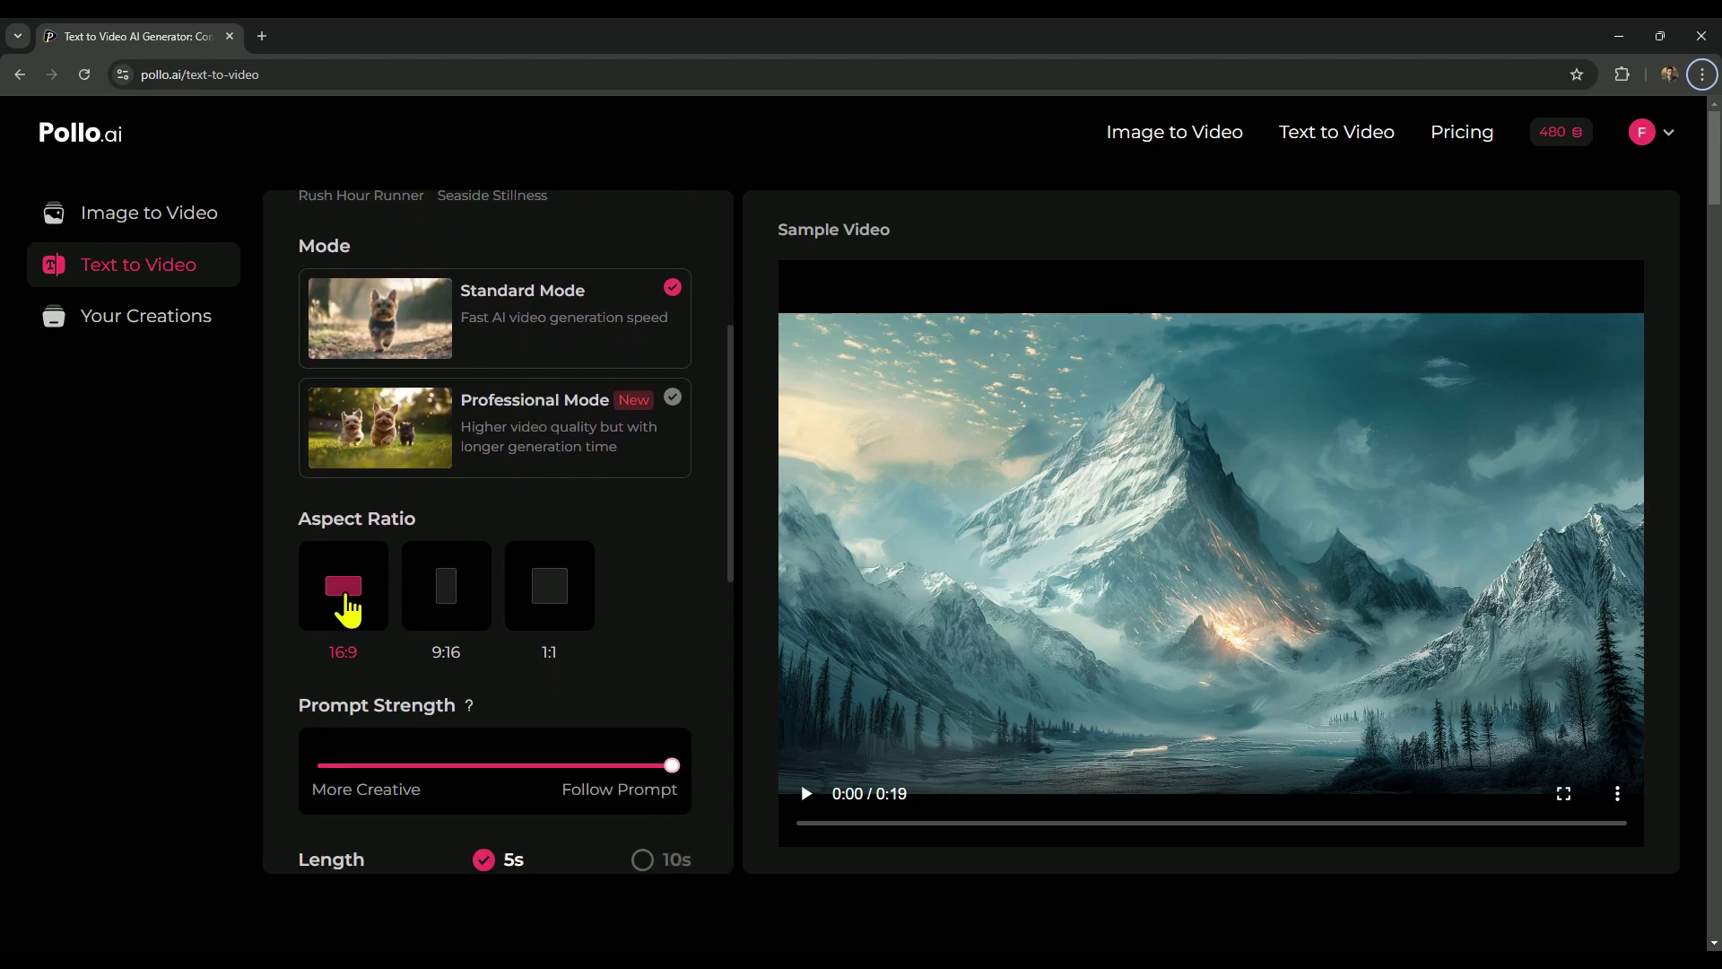
scroll(348, 610, down, 3)
mouse_move(642, 589)
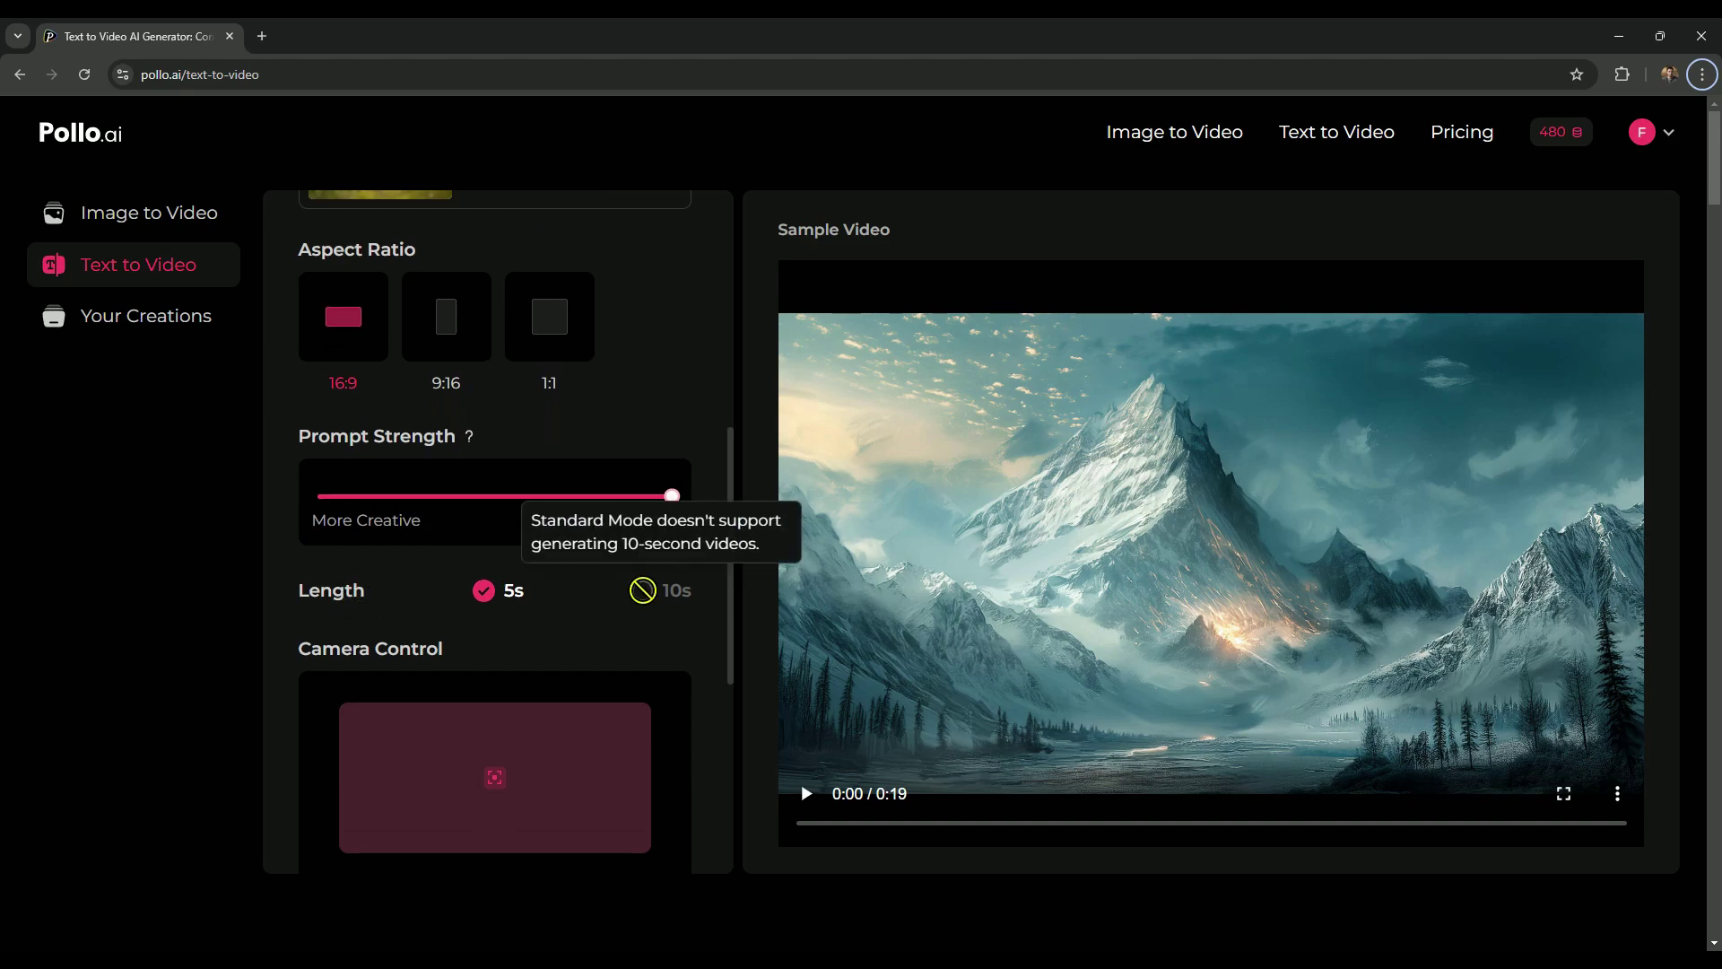
scroll(639, 606, down, 3)
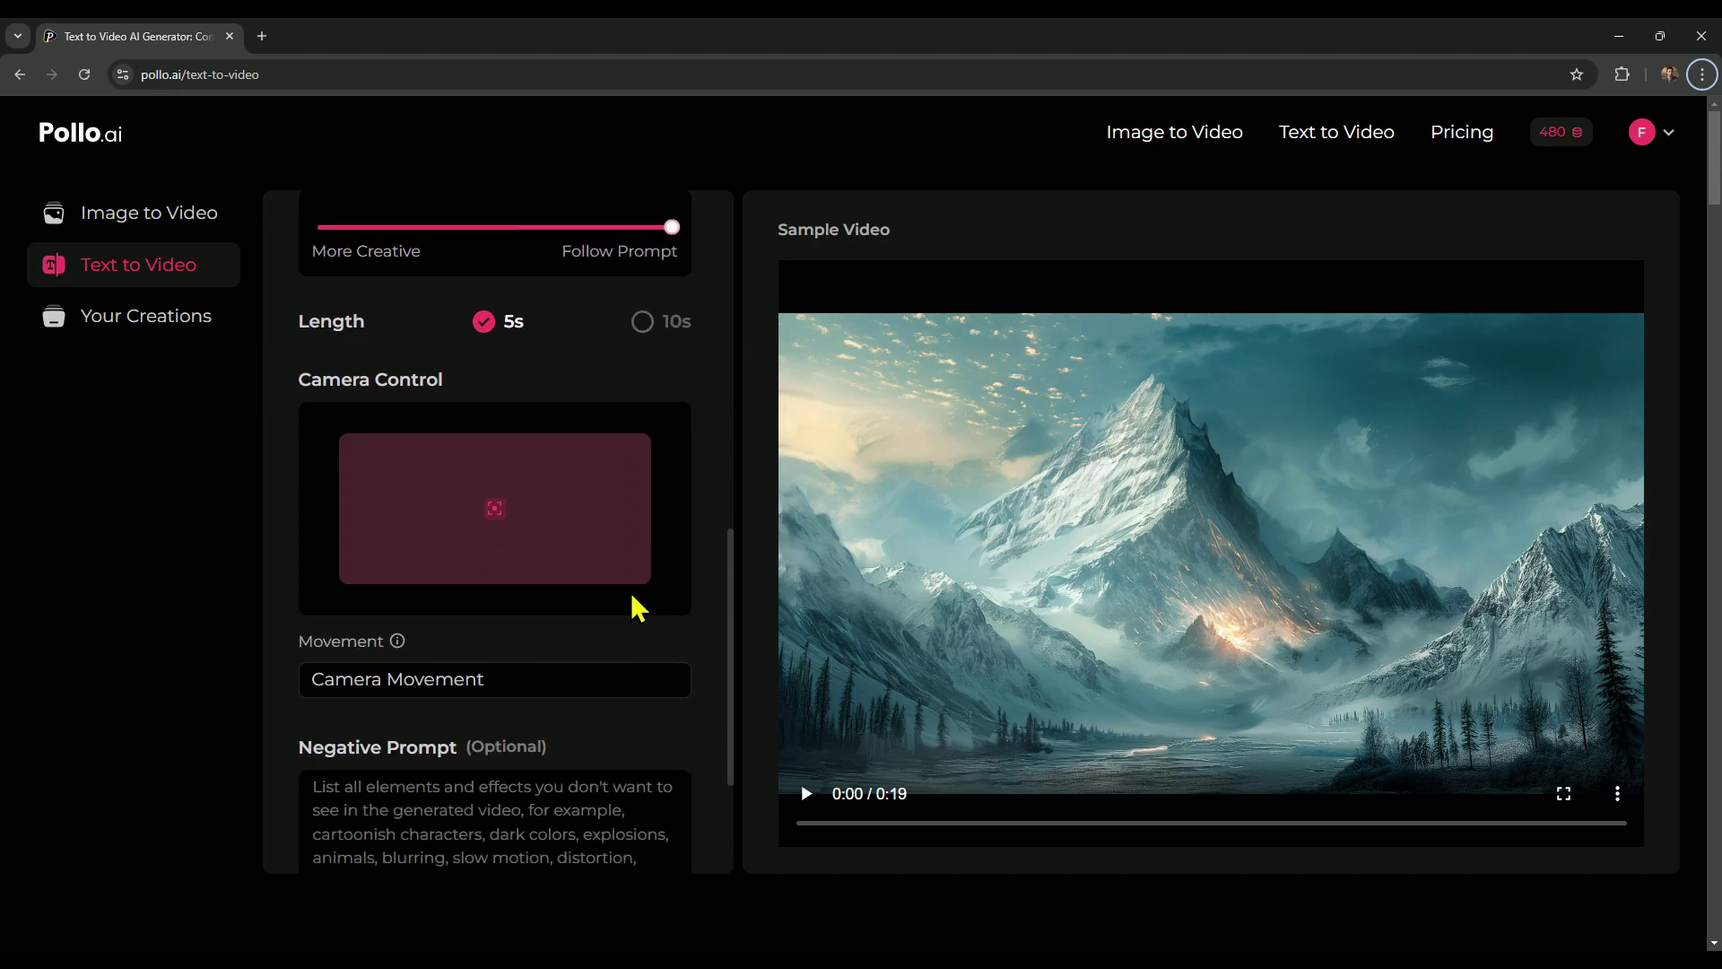
click(460, 685)
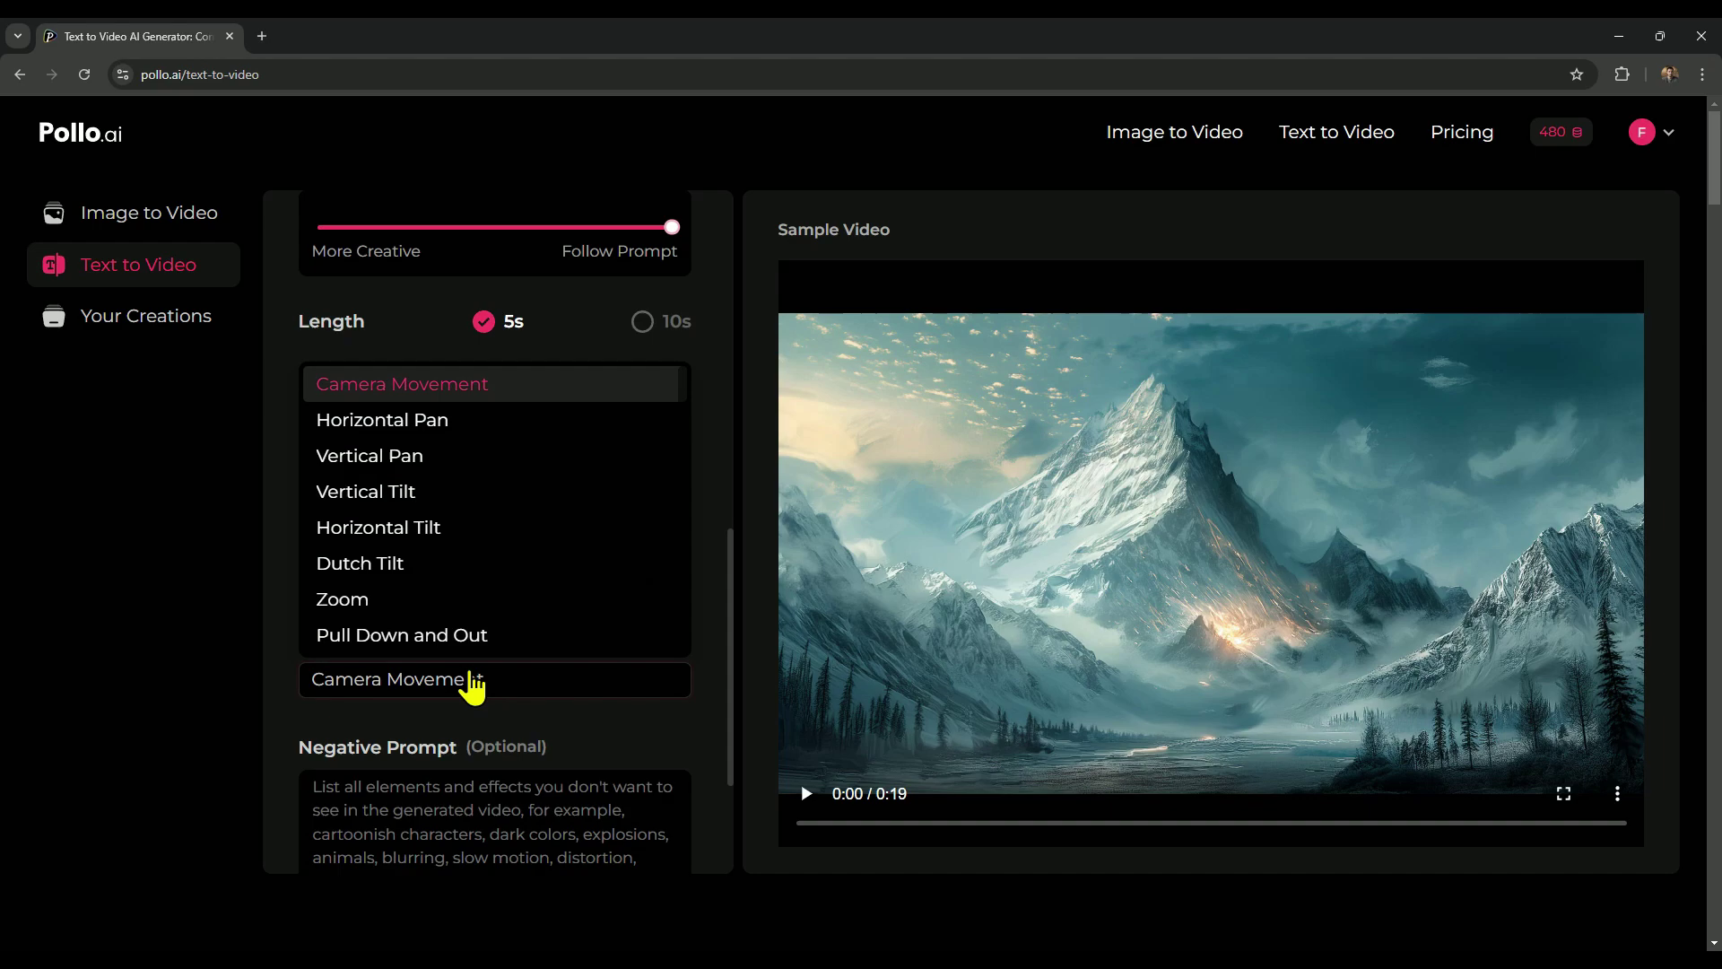
click(404, 603)
scroll(481, 665, down, 2)
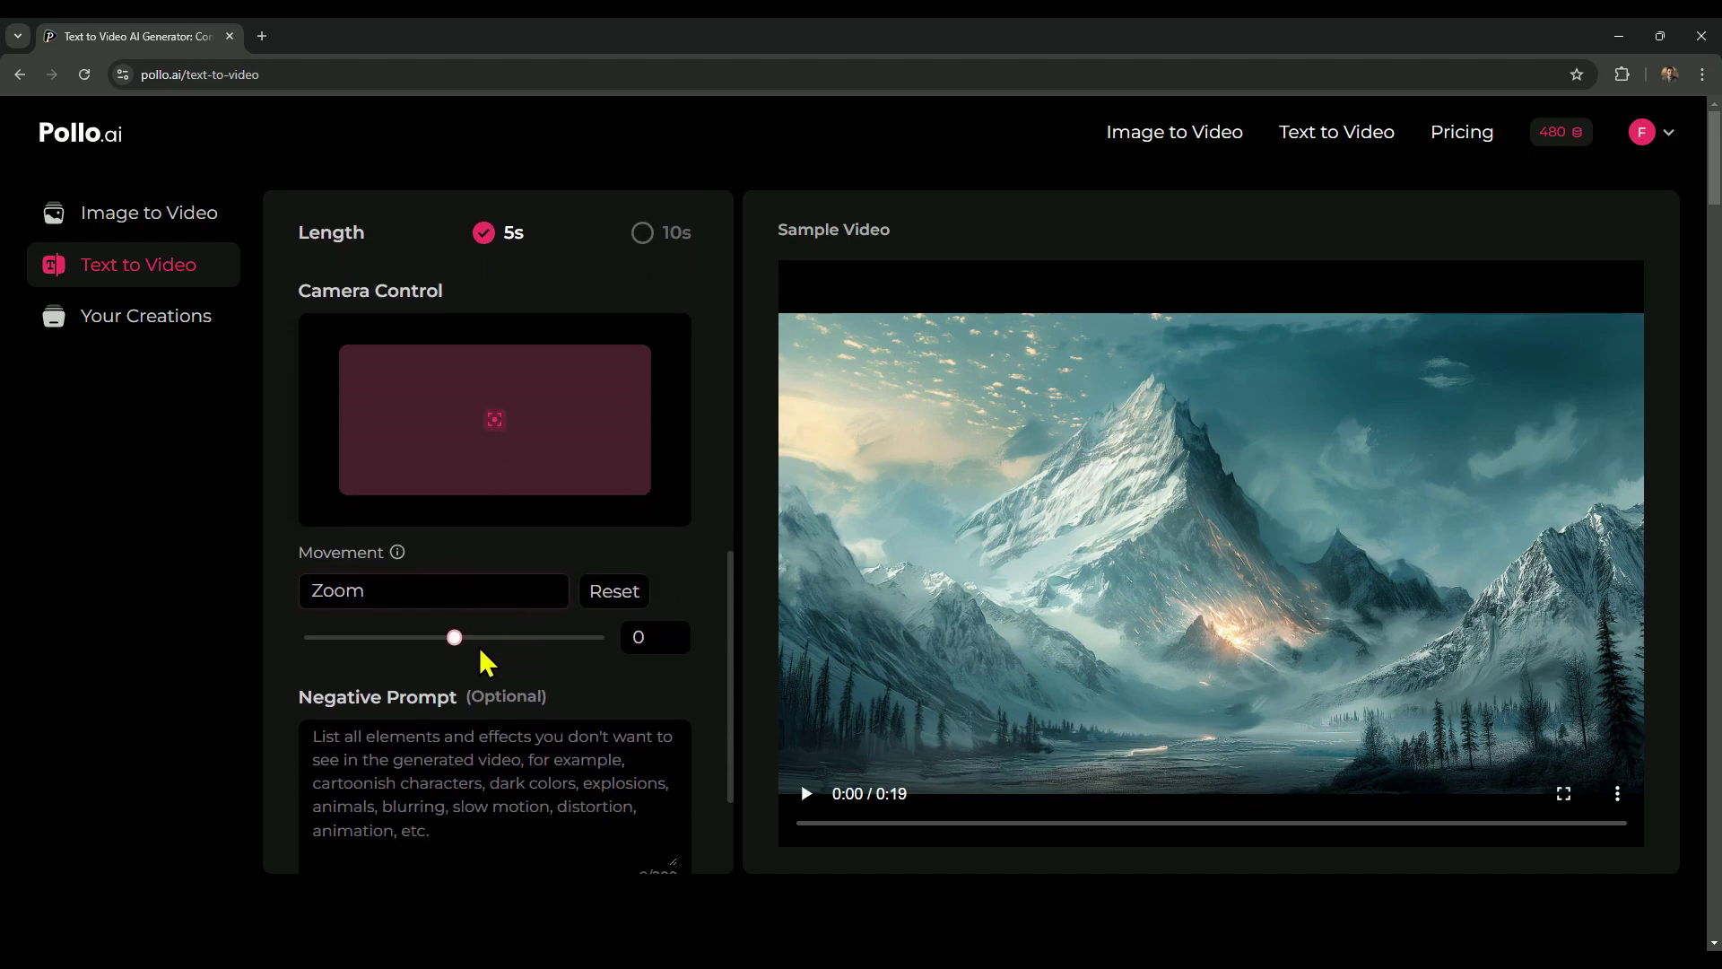
drag(449, 549, 642, 595)
scroll(592, 628, down, 1)
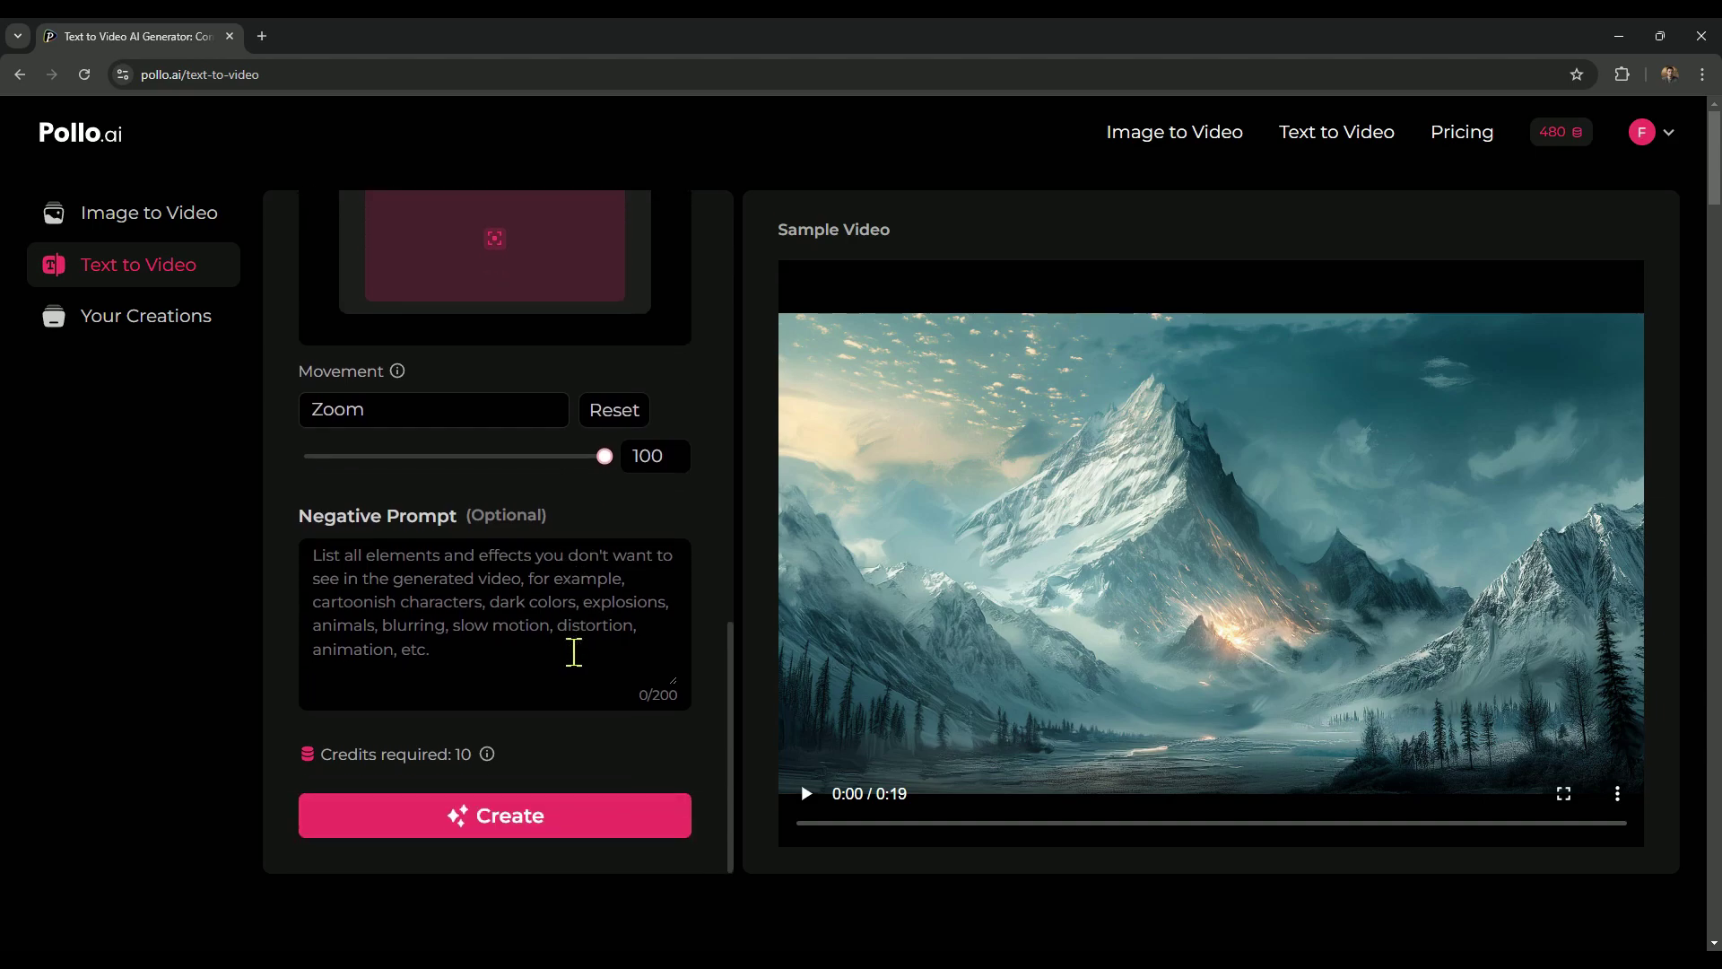
Create the coastal sailboat video and play the white-sailed boat result
click(471, 819)
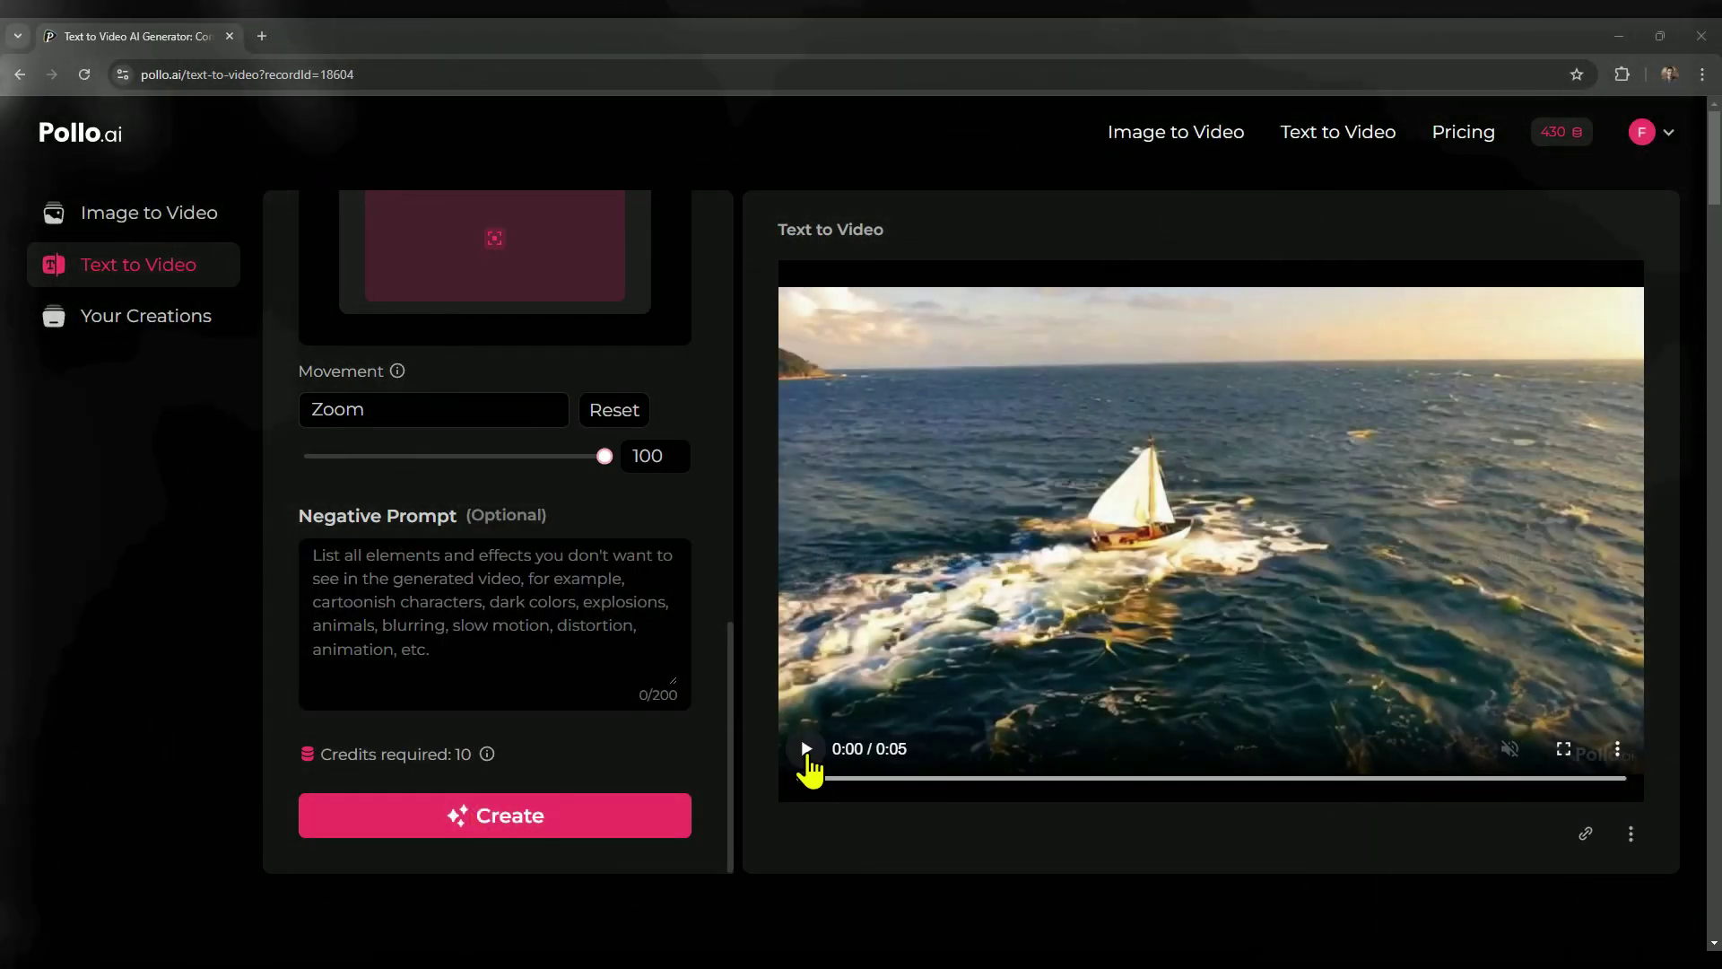
click(806, 758)
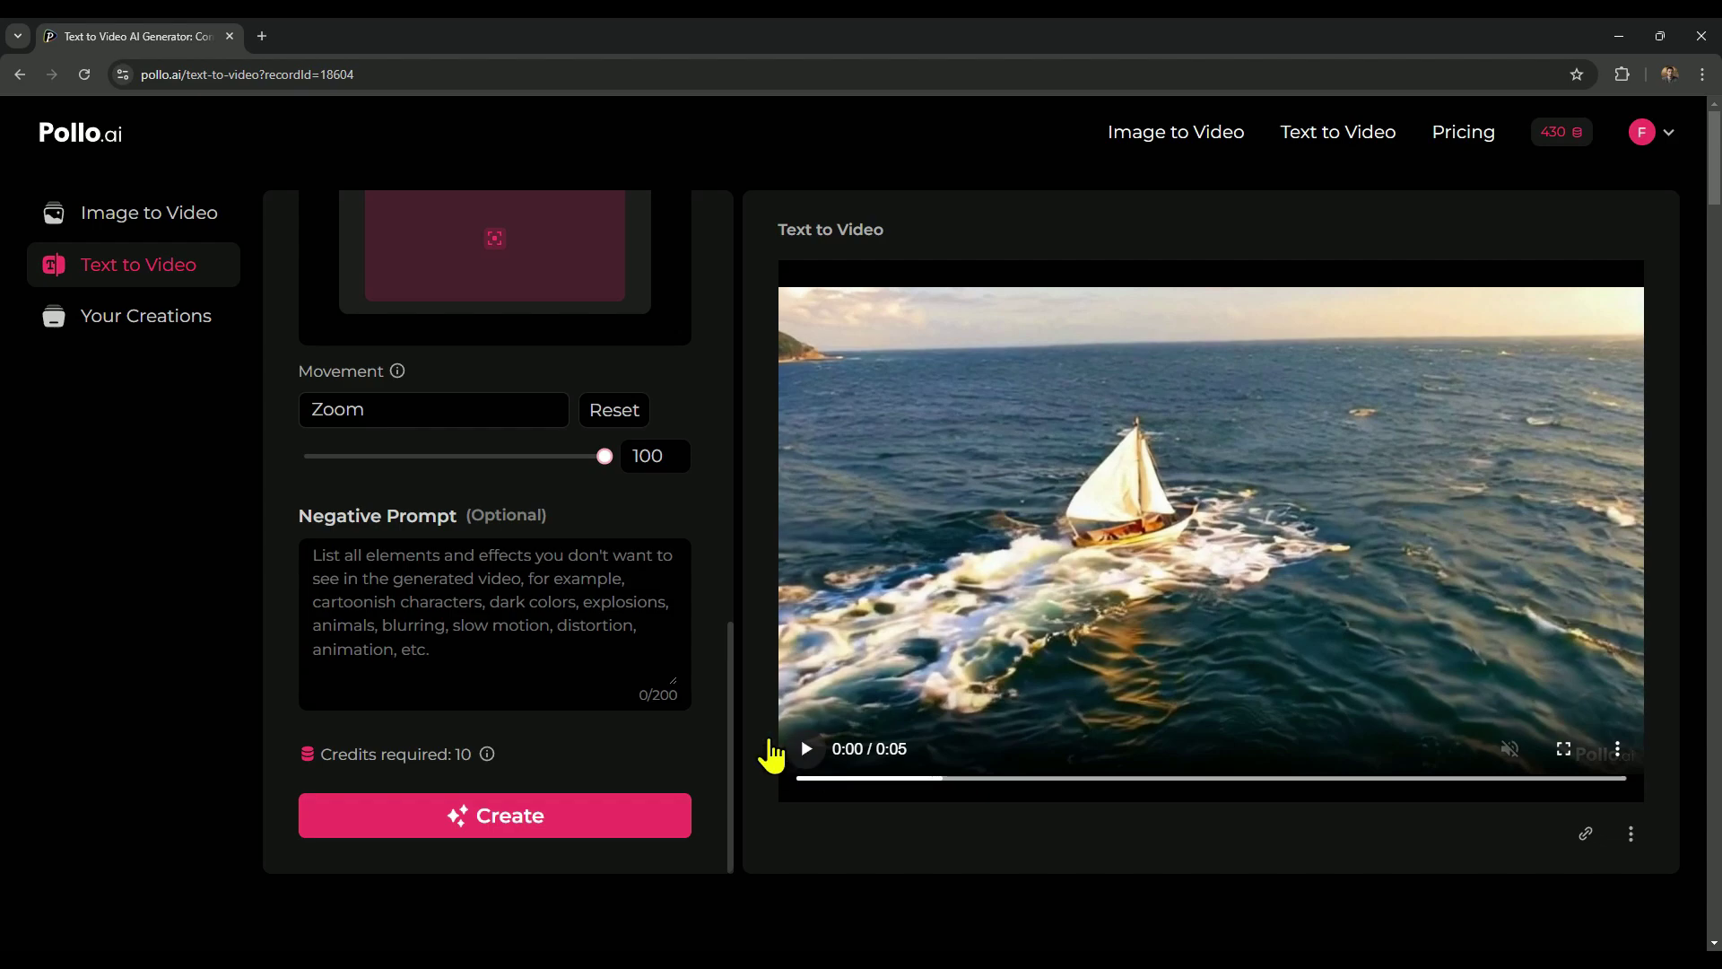
scroll(584, 616, up, 8)
Switch to Professional Mode, regenerate the coastal sailboat clip, and play the new video
scroll(603, 549, up, 2)
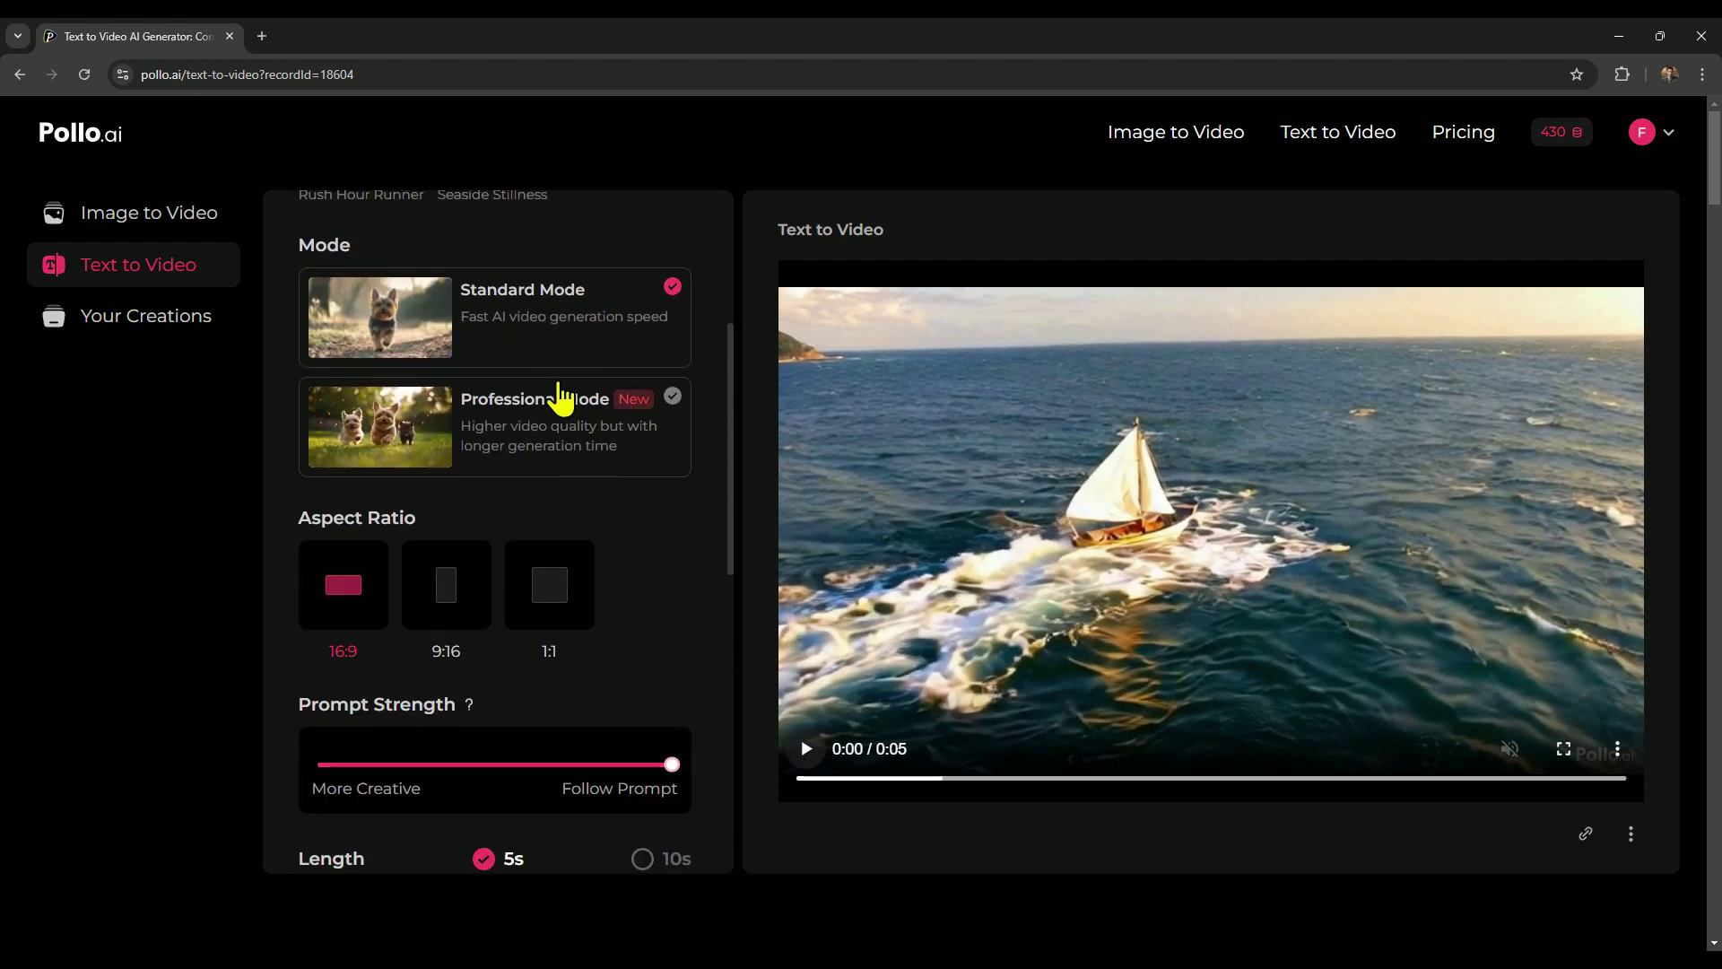
click(596, 434)
scroll(596, 434, down, 8)
scroll(592, 437, down, 1)
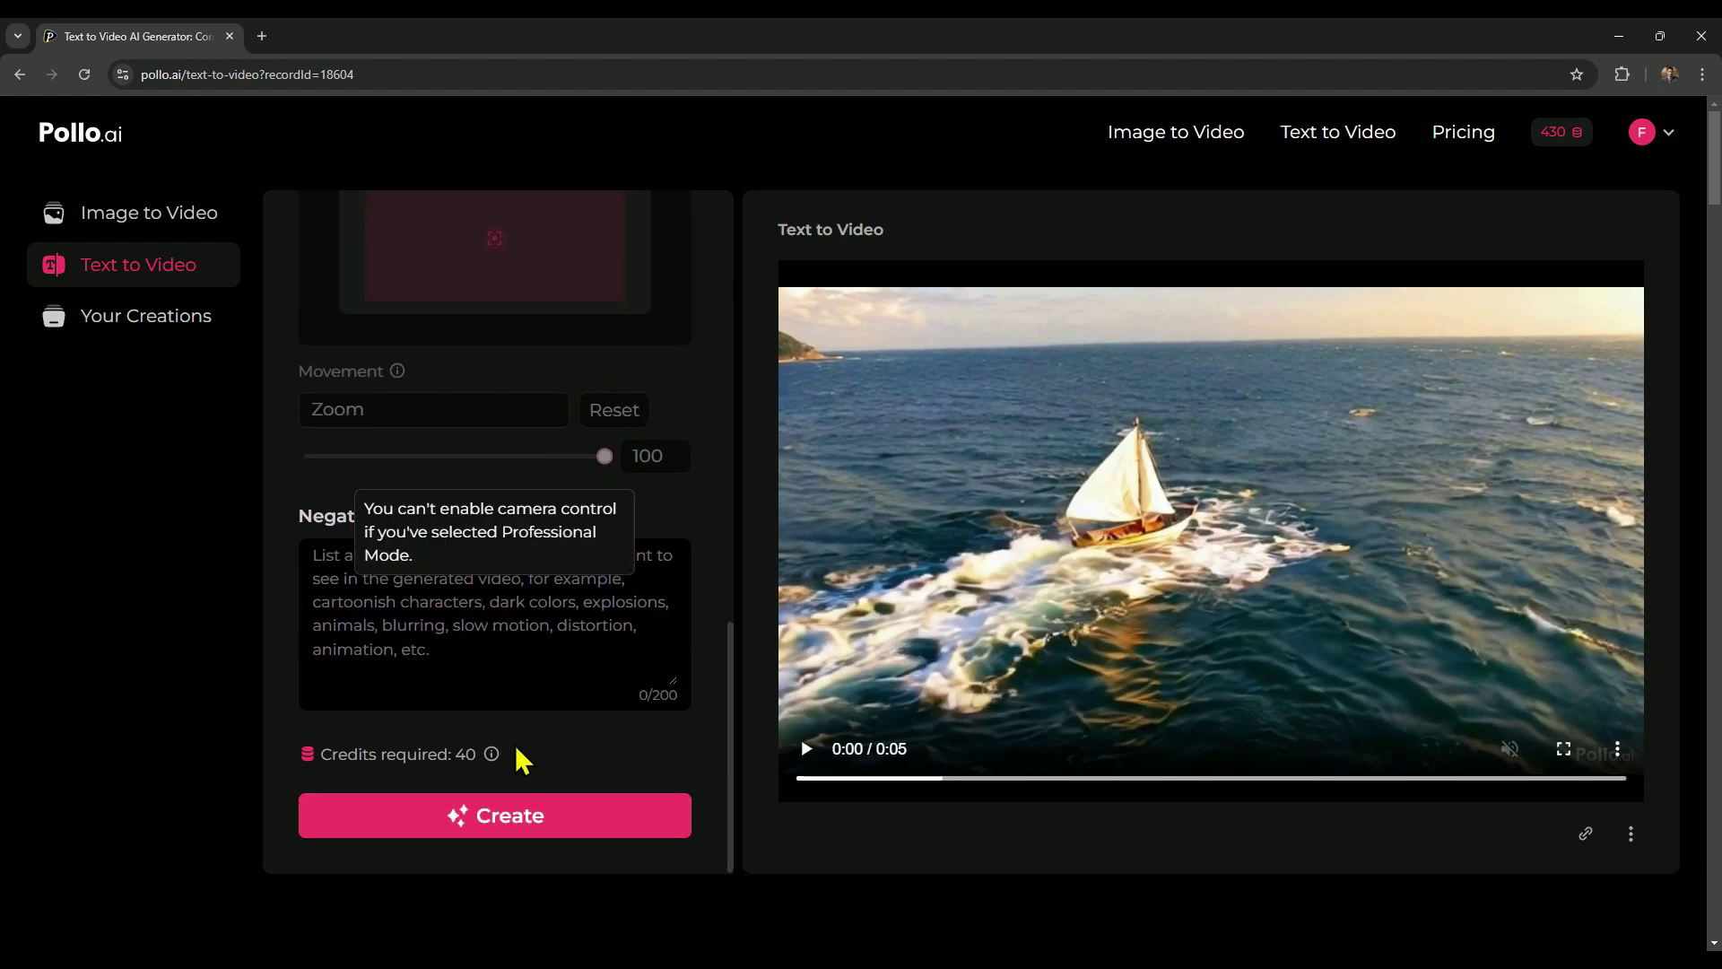
click(467, 818)
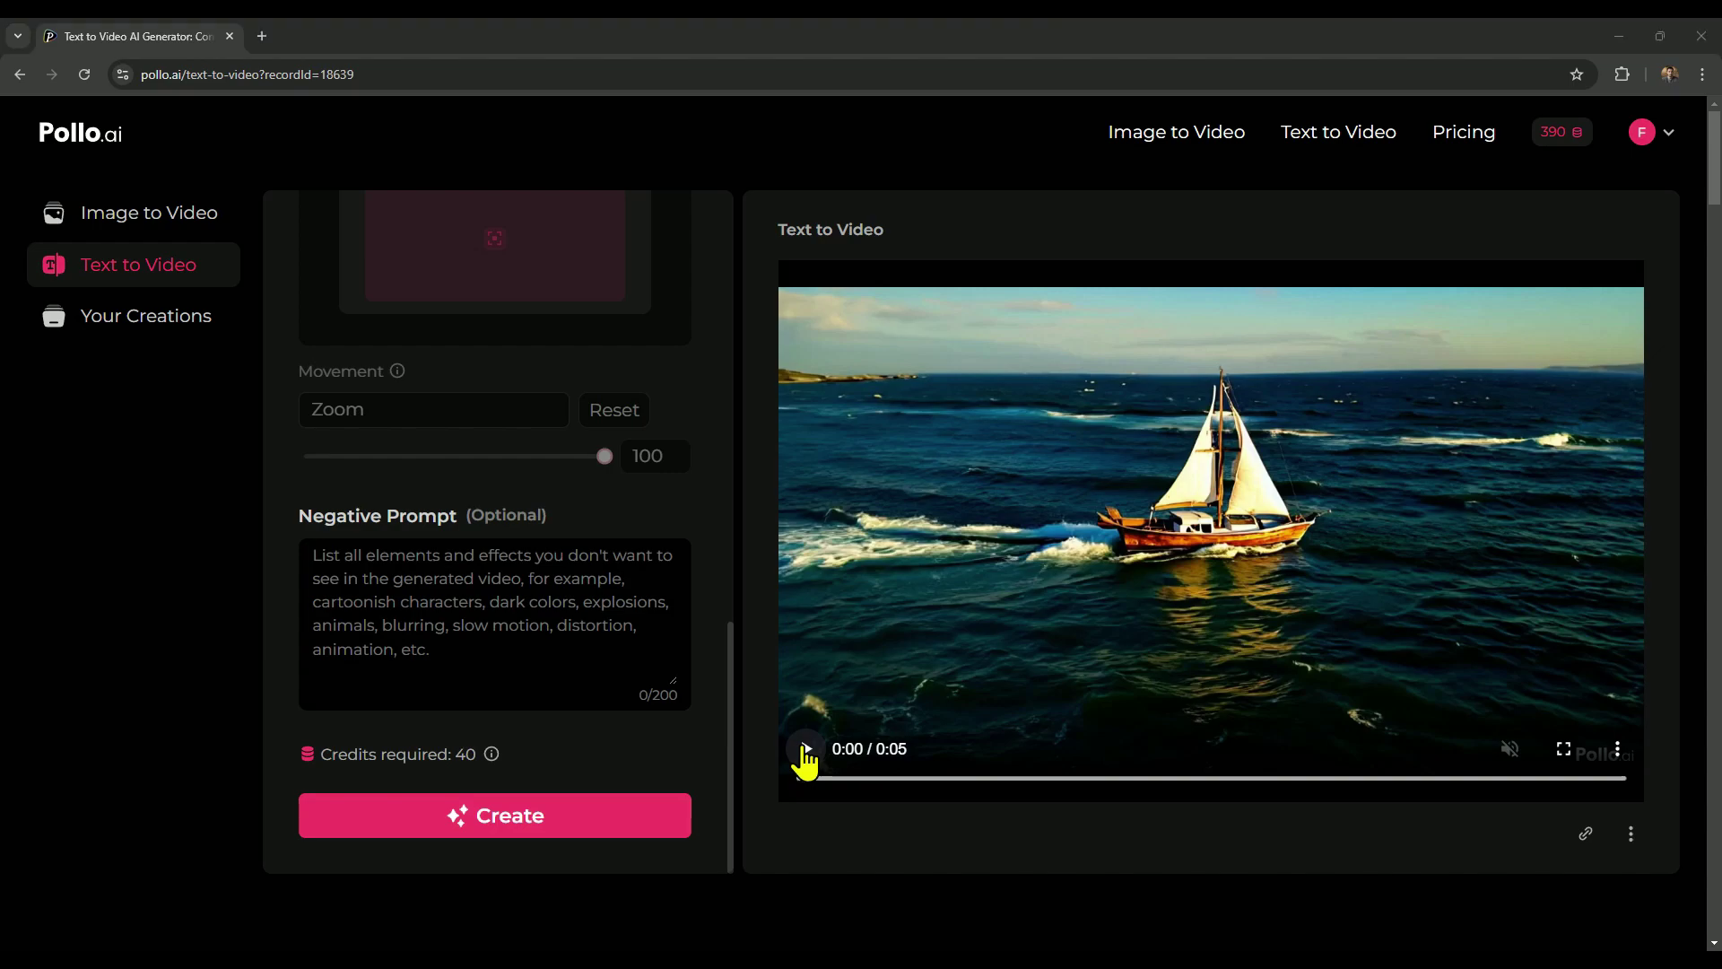
click(806, 750)
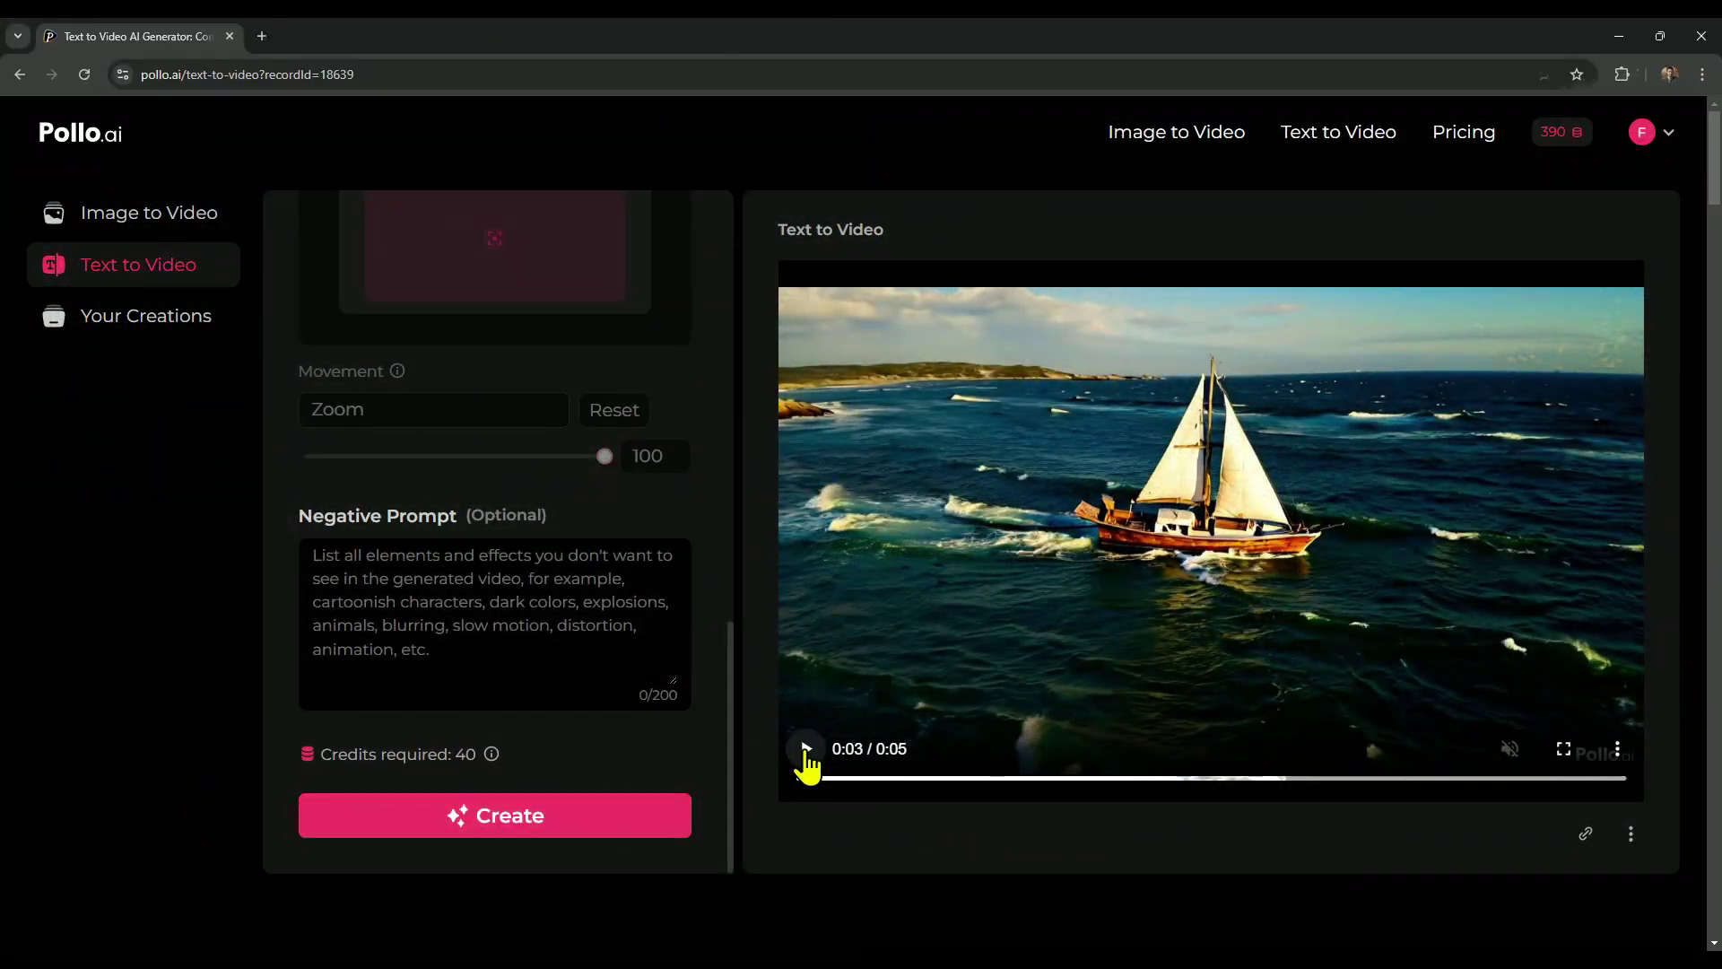
scroll(642, 658, up, 12)
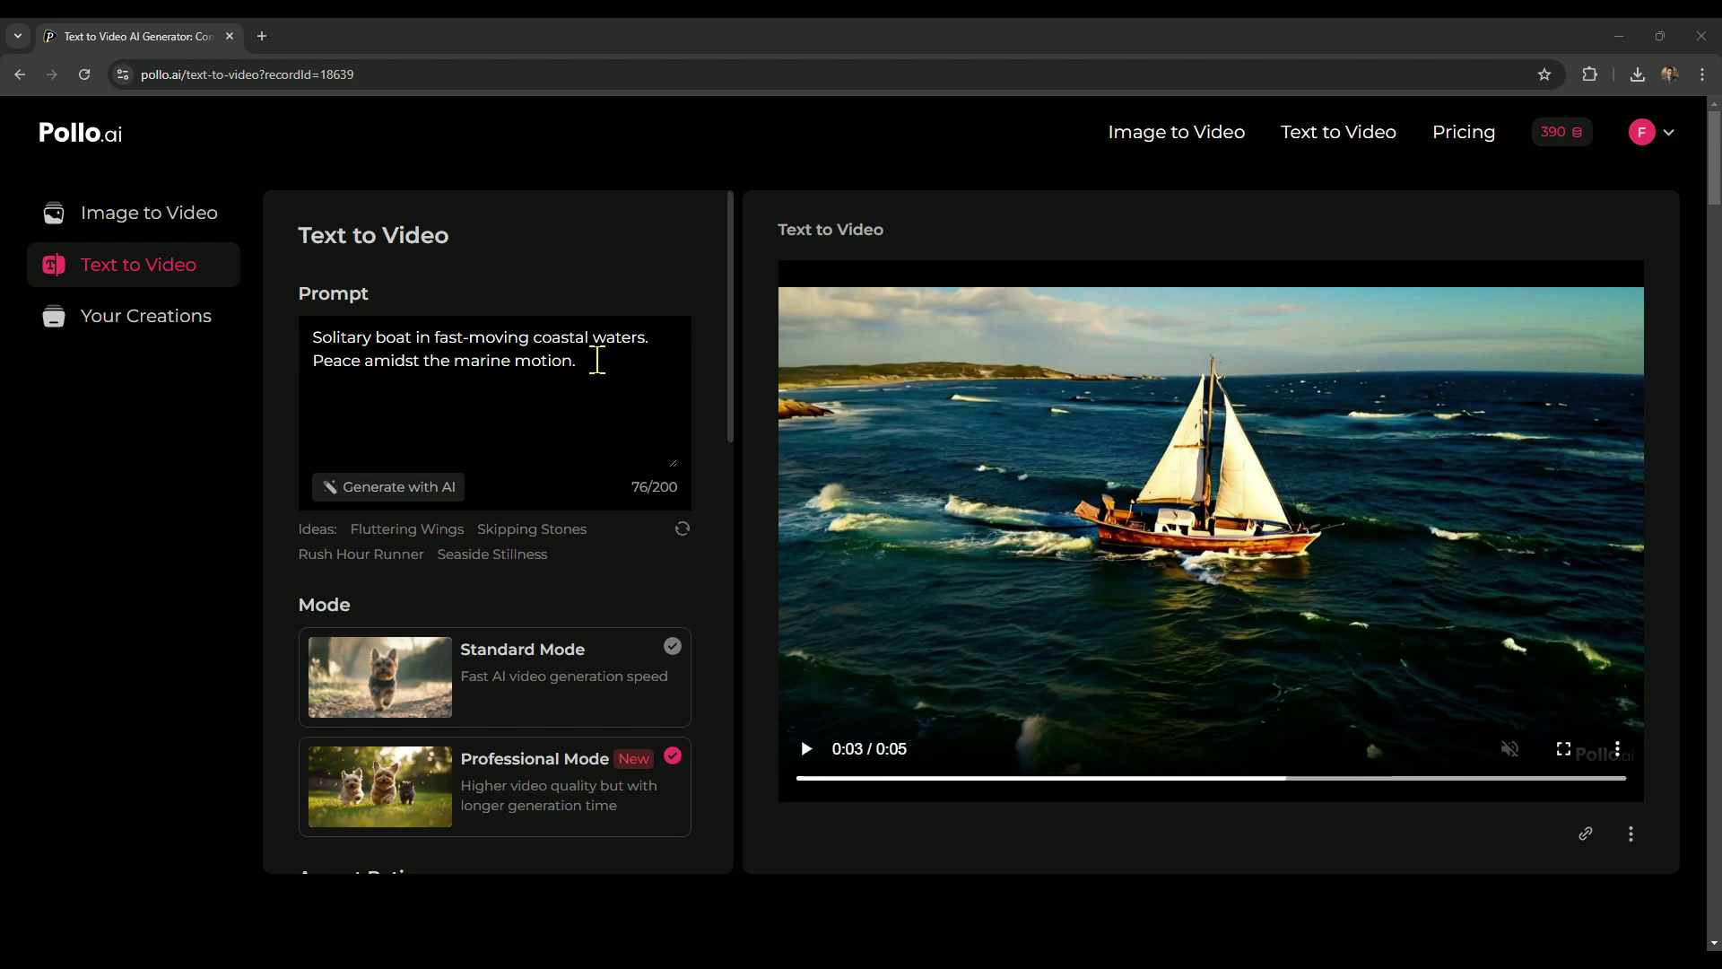
Clear the old boat prompt from the prompt box
click(597, 360)
key(ctrl+a)
key(BackSpace)
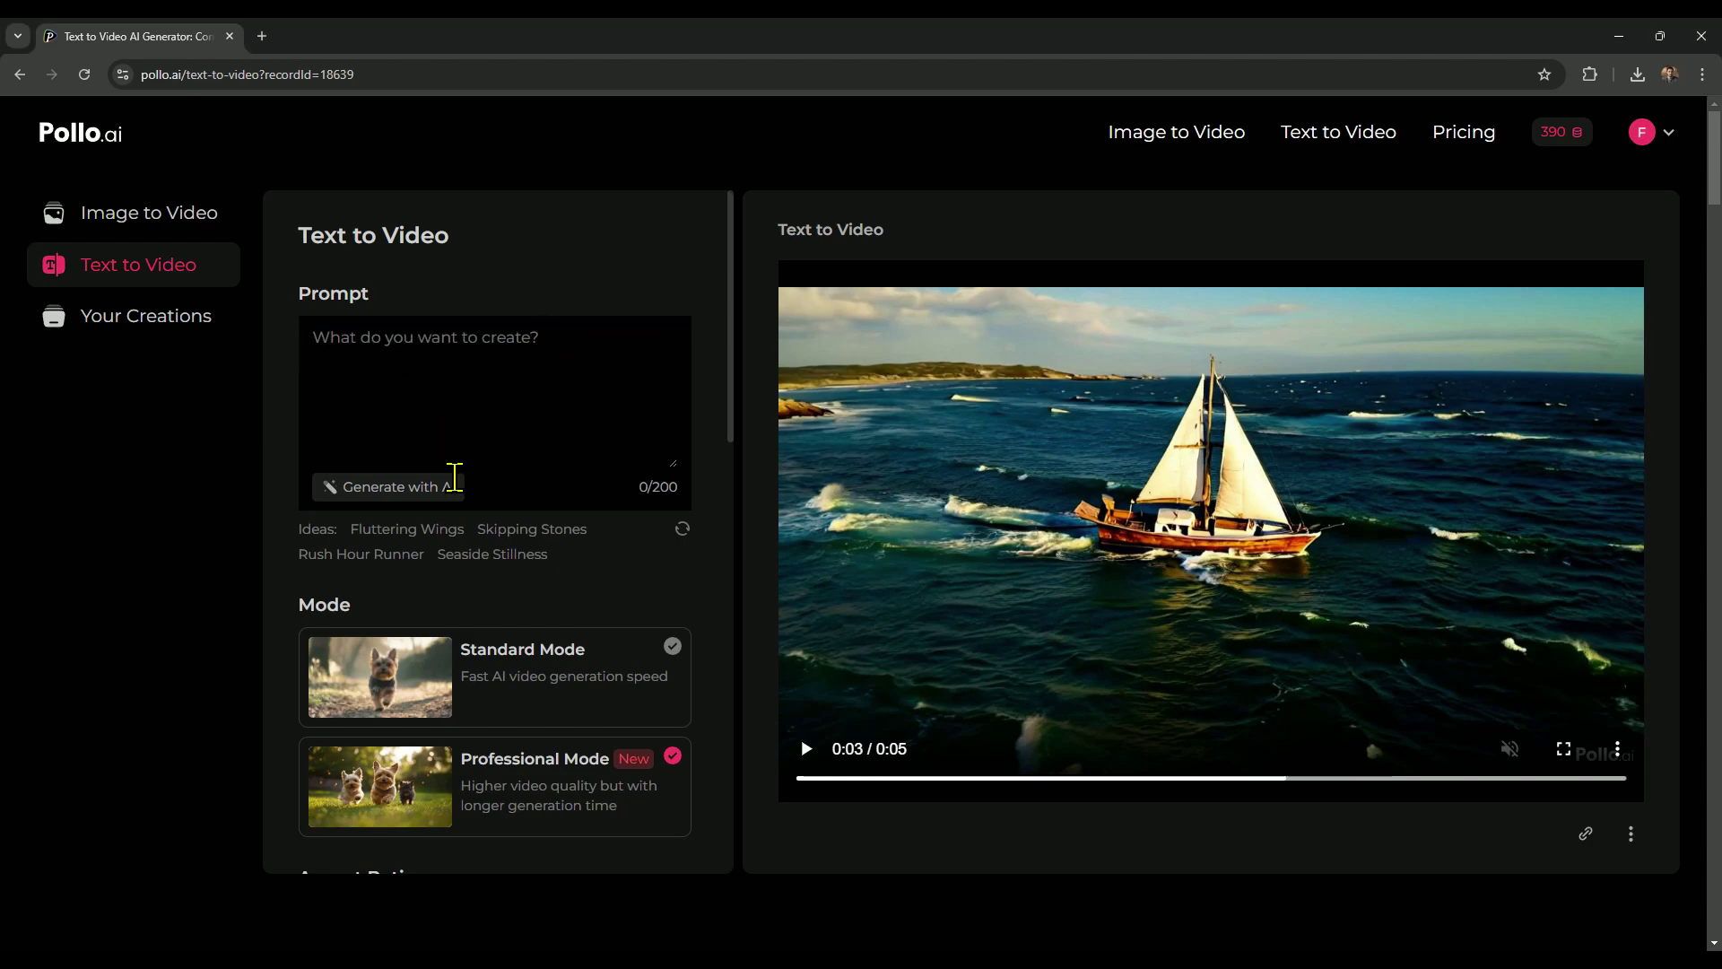
Have AI write a prompt from a pasted stormy-sailor description and accept the first suggestion
click(384, 498)
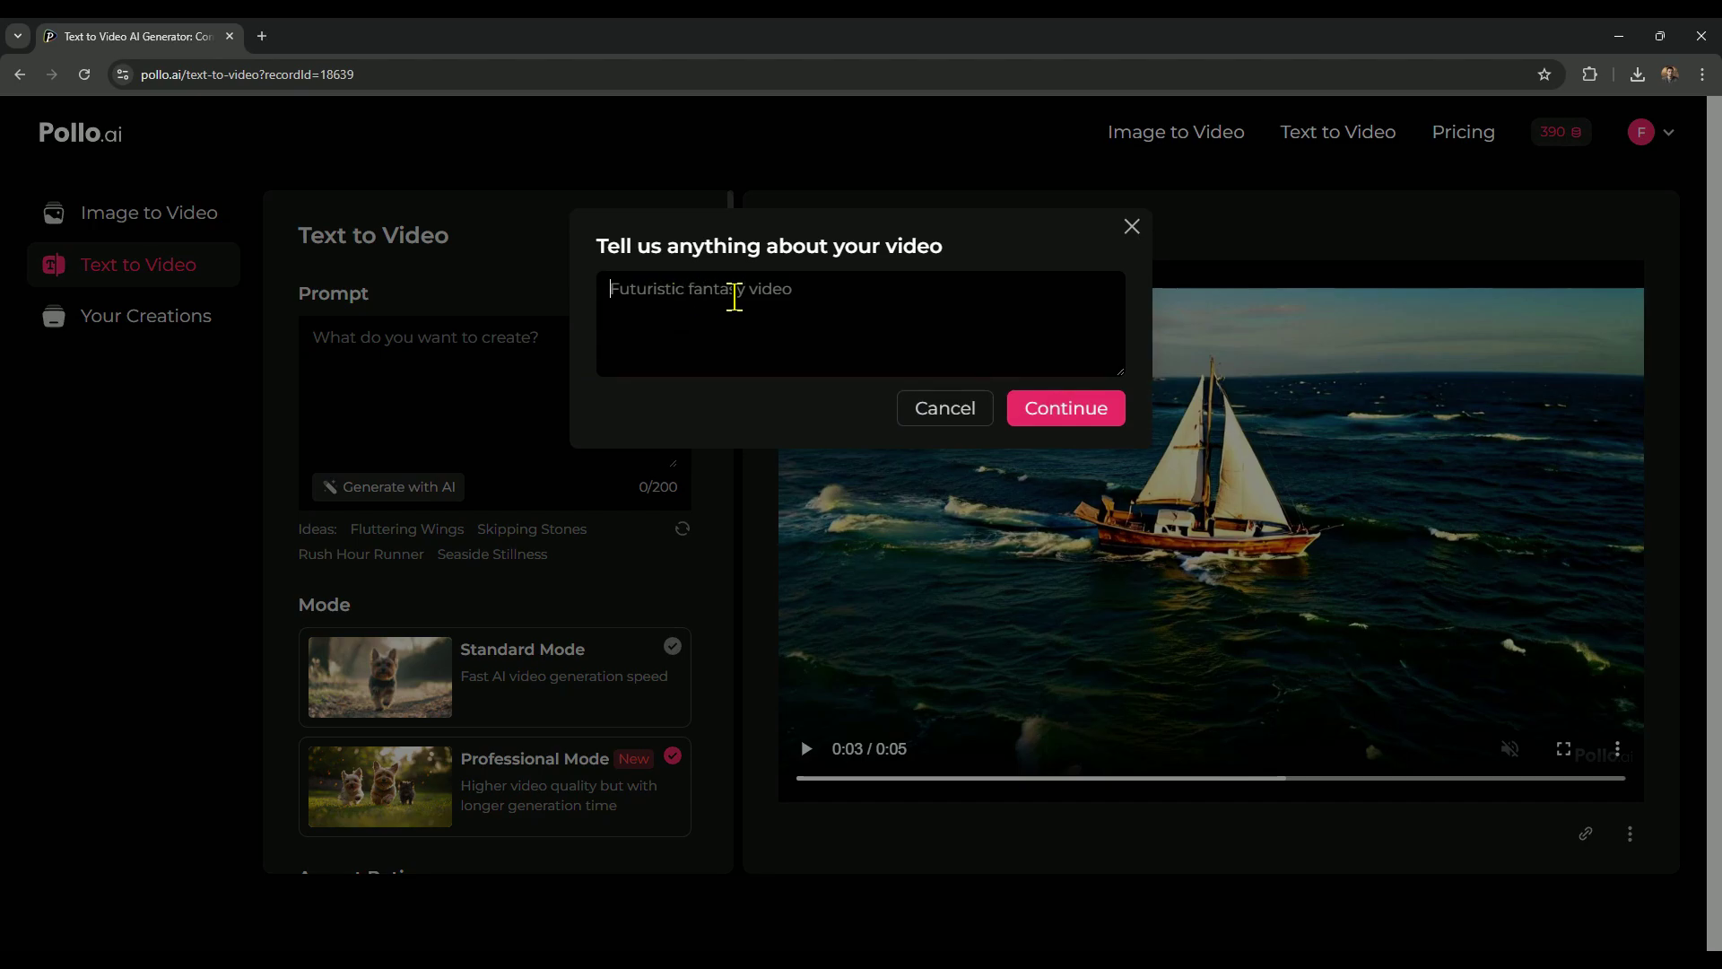
text(A lone sailor stands on a ship’s deck at night, battling intense rain, fierce winds, and massive waves. Lightning illuminates the dark storm clouds as he grips the railing tightly.)
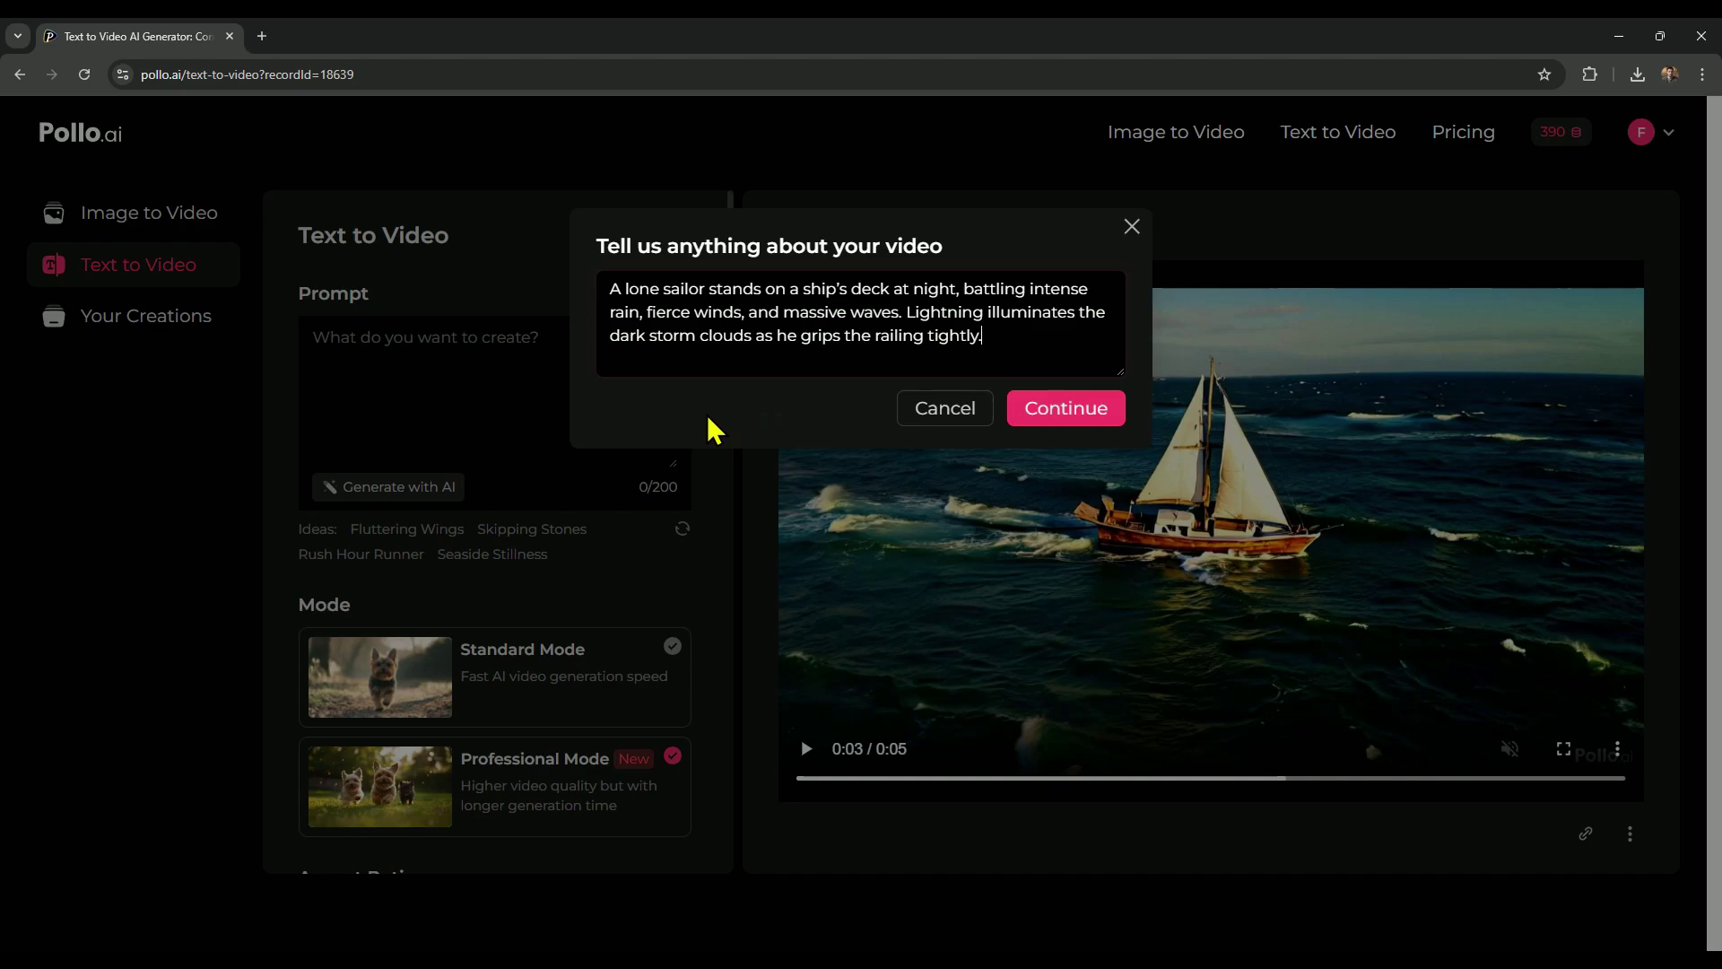
click(1067, 411)
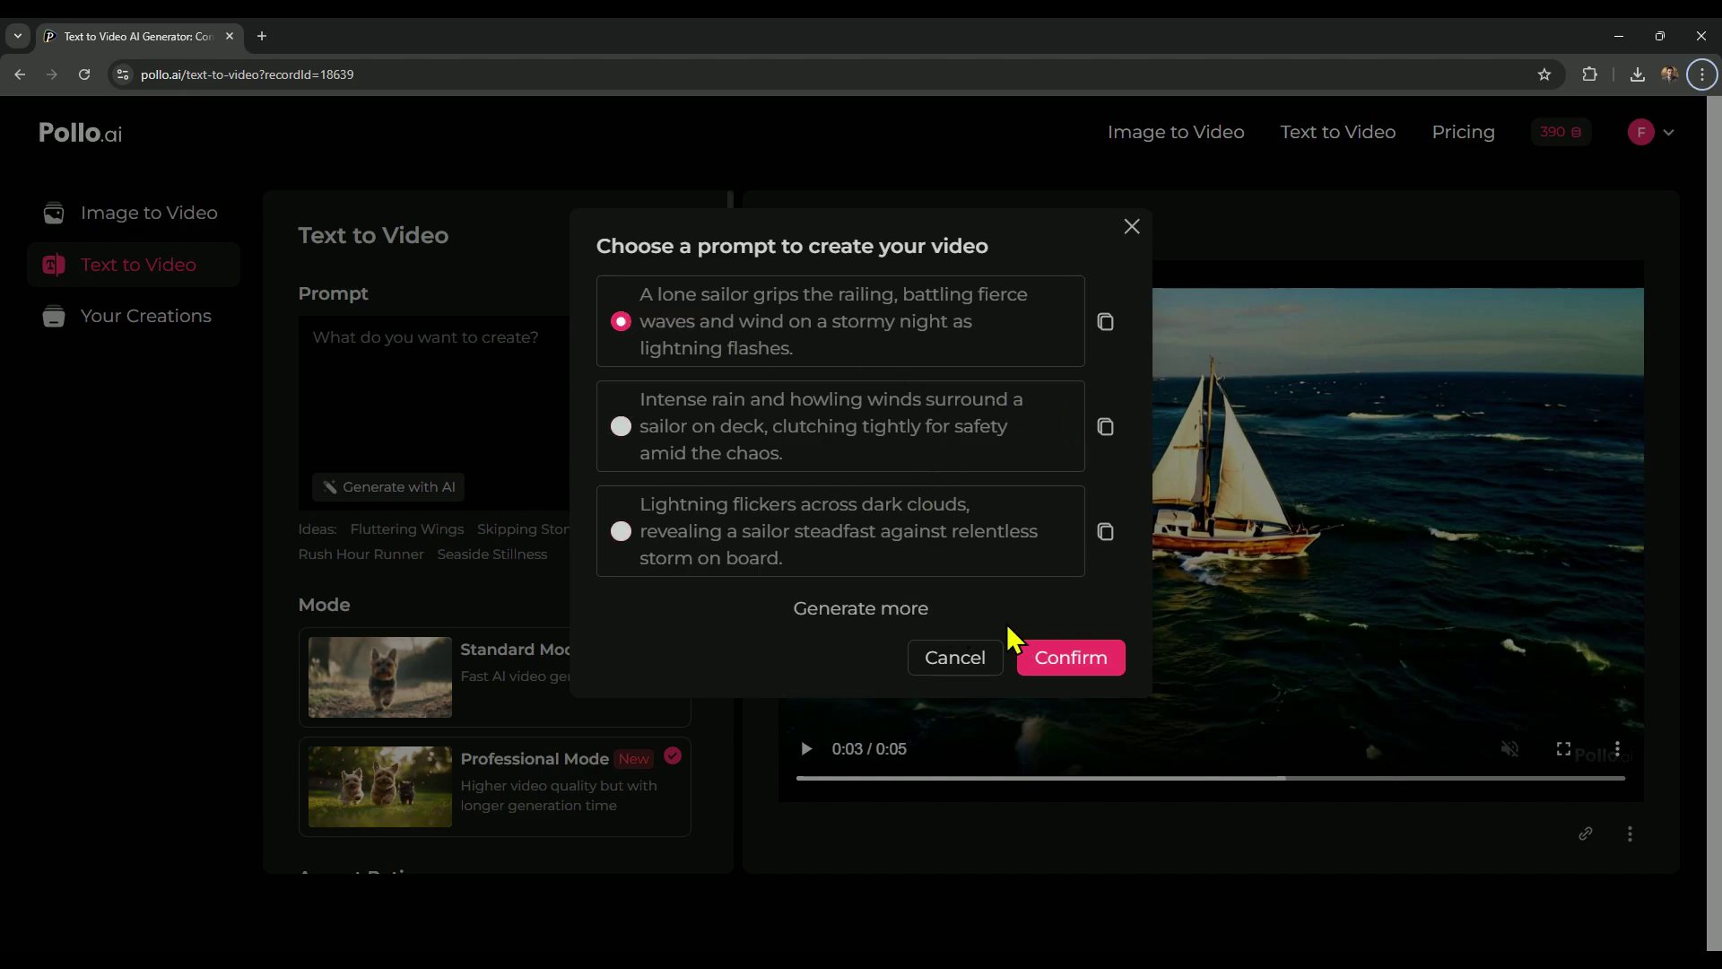
click(1059, 655)
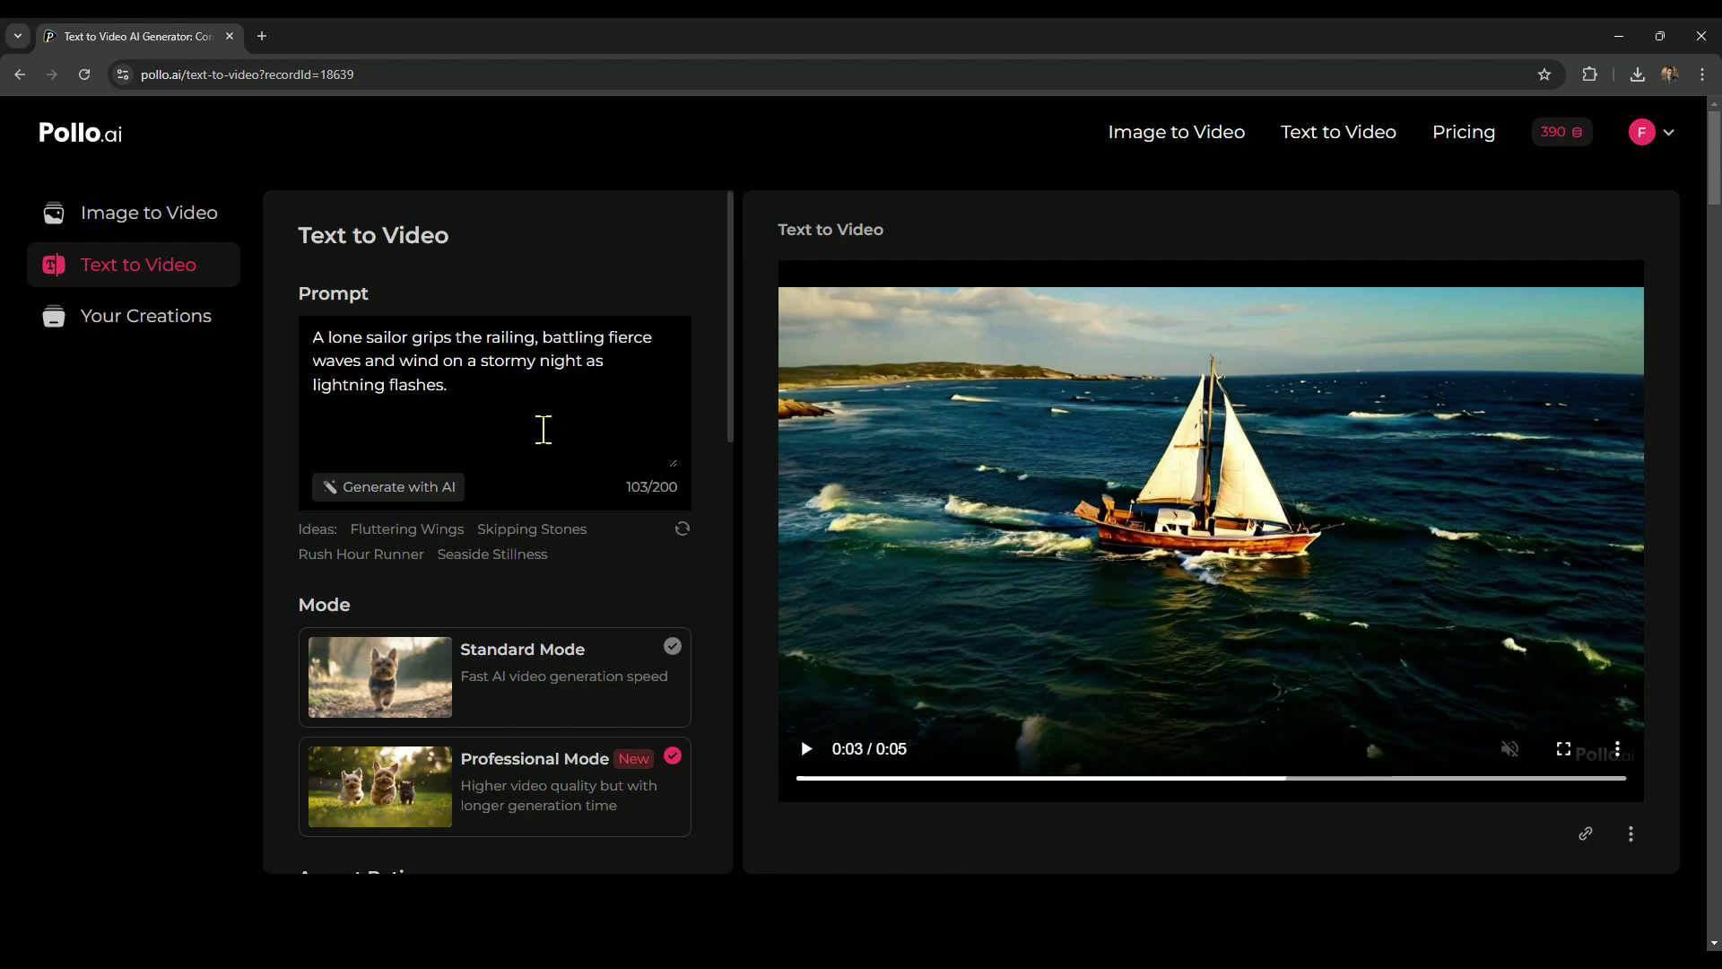
Queue the lone-sailor storm prompt for generation, dropping credits from 390 to 350
scroll(533, 421, down, 4)
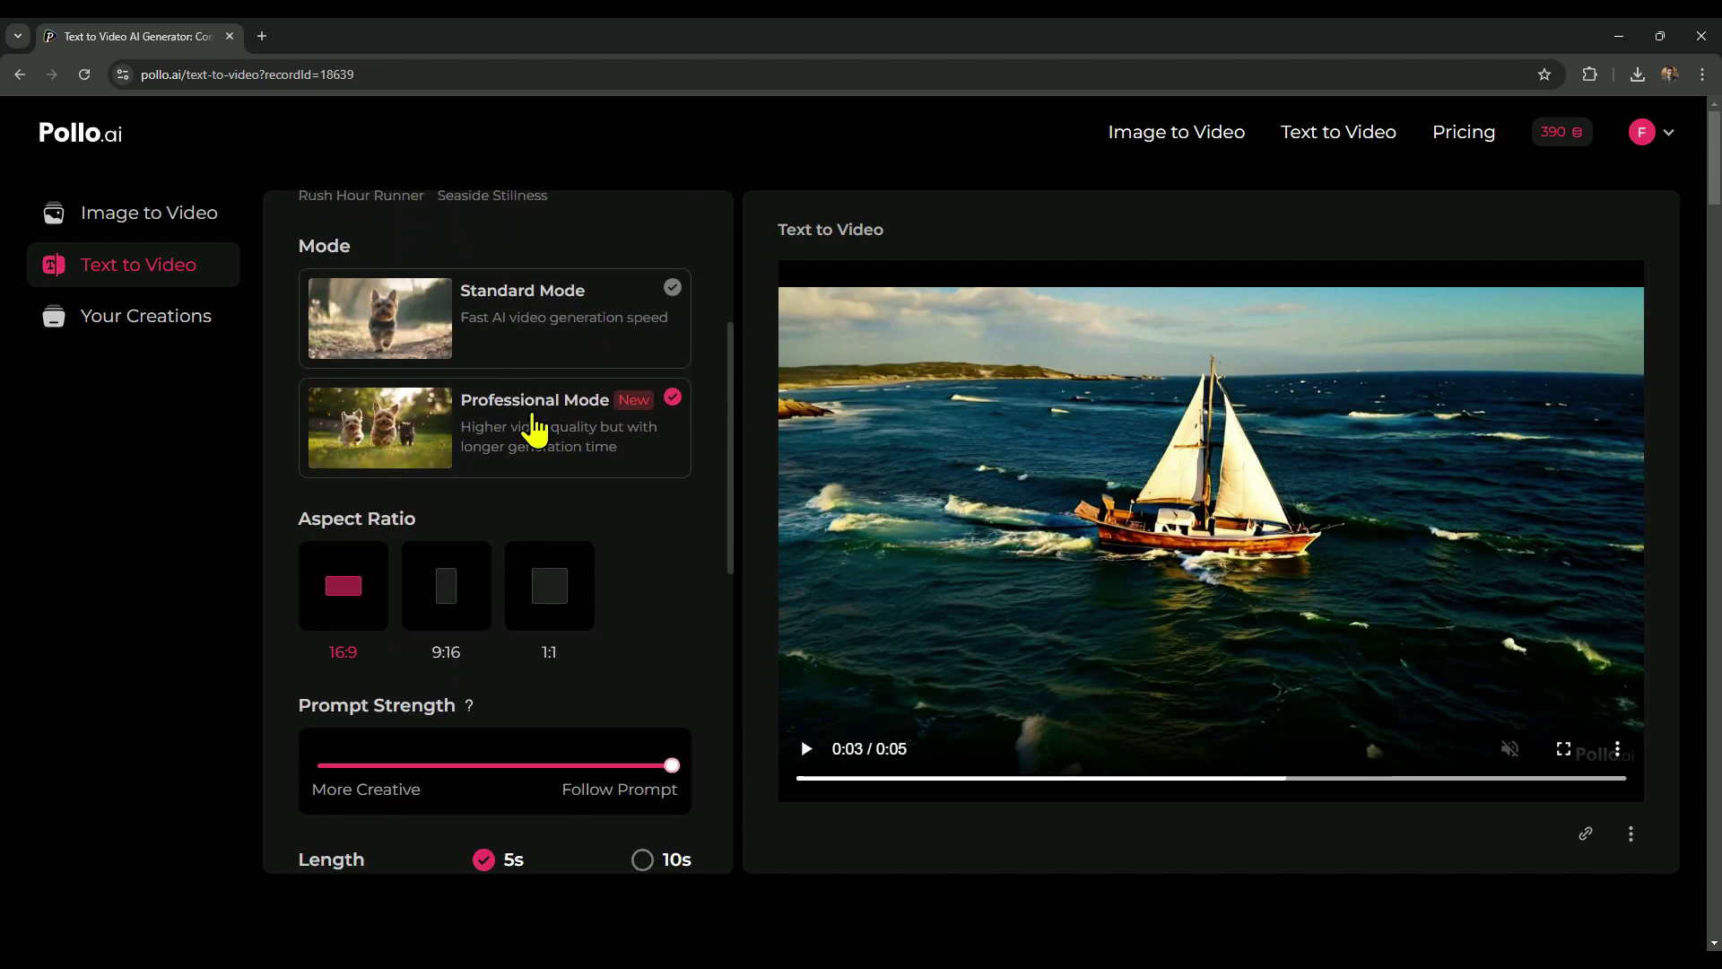
scroll(535, 429, down, 3)
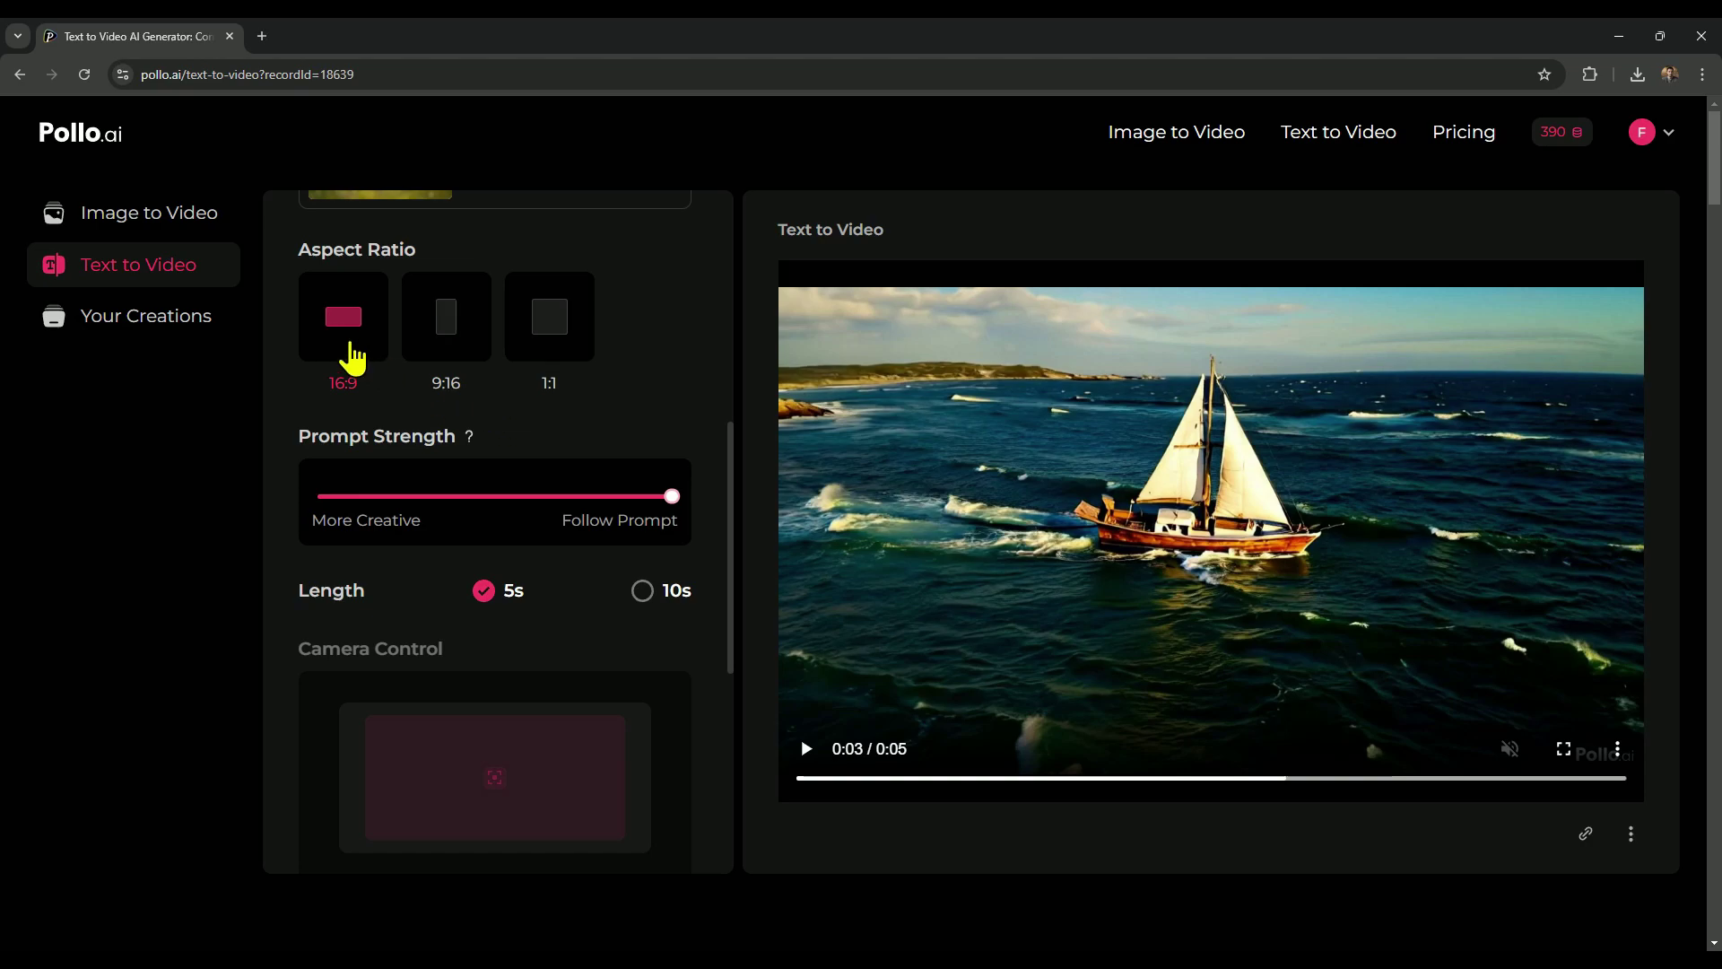
scroll(423, 415, down, 2)
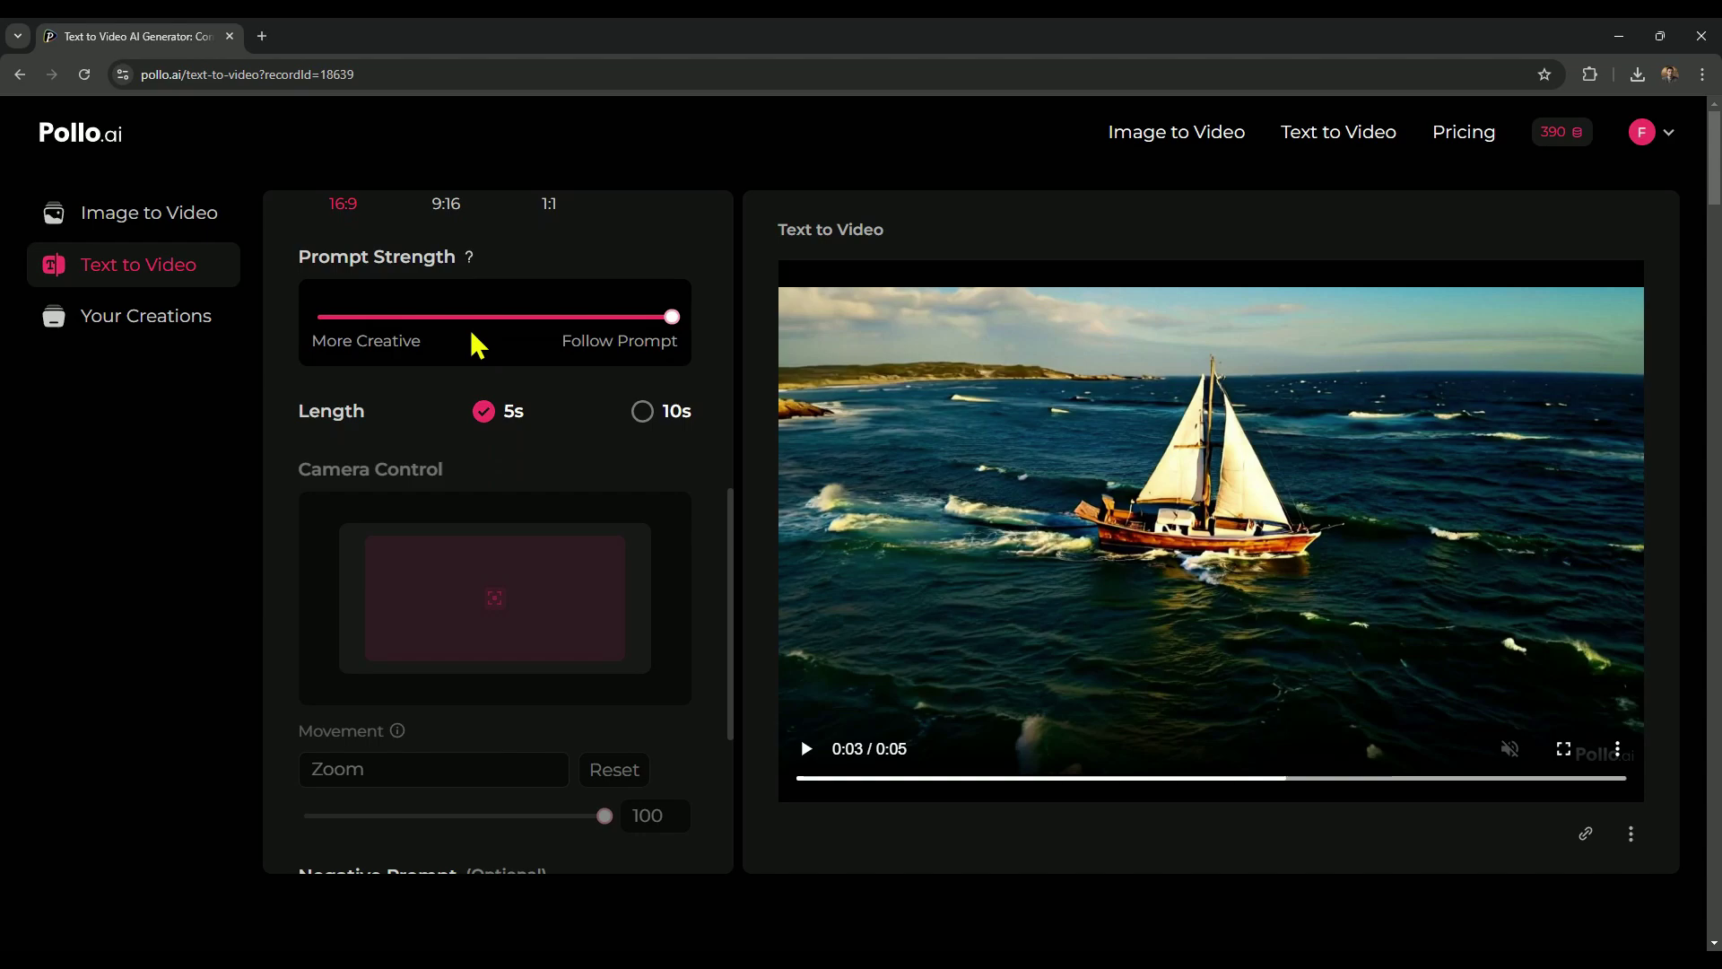
scroll(476, 343, down, 3)
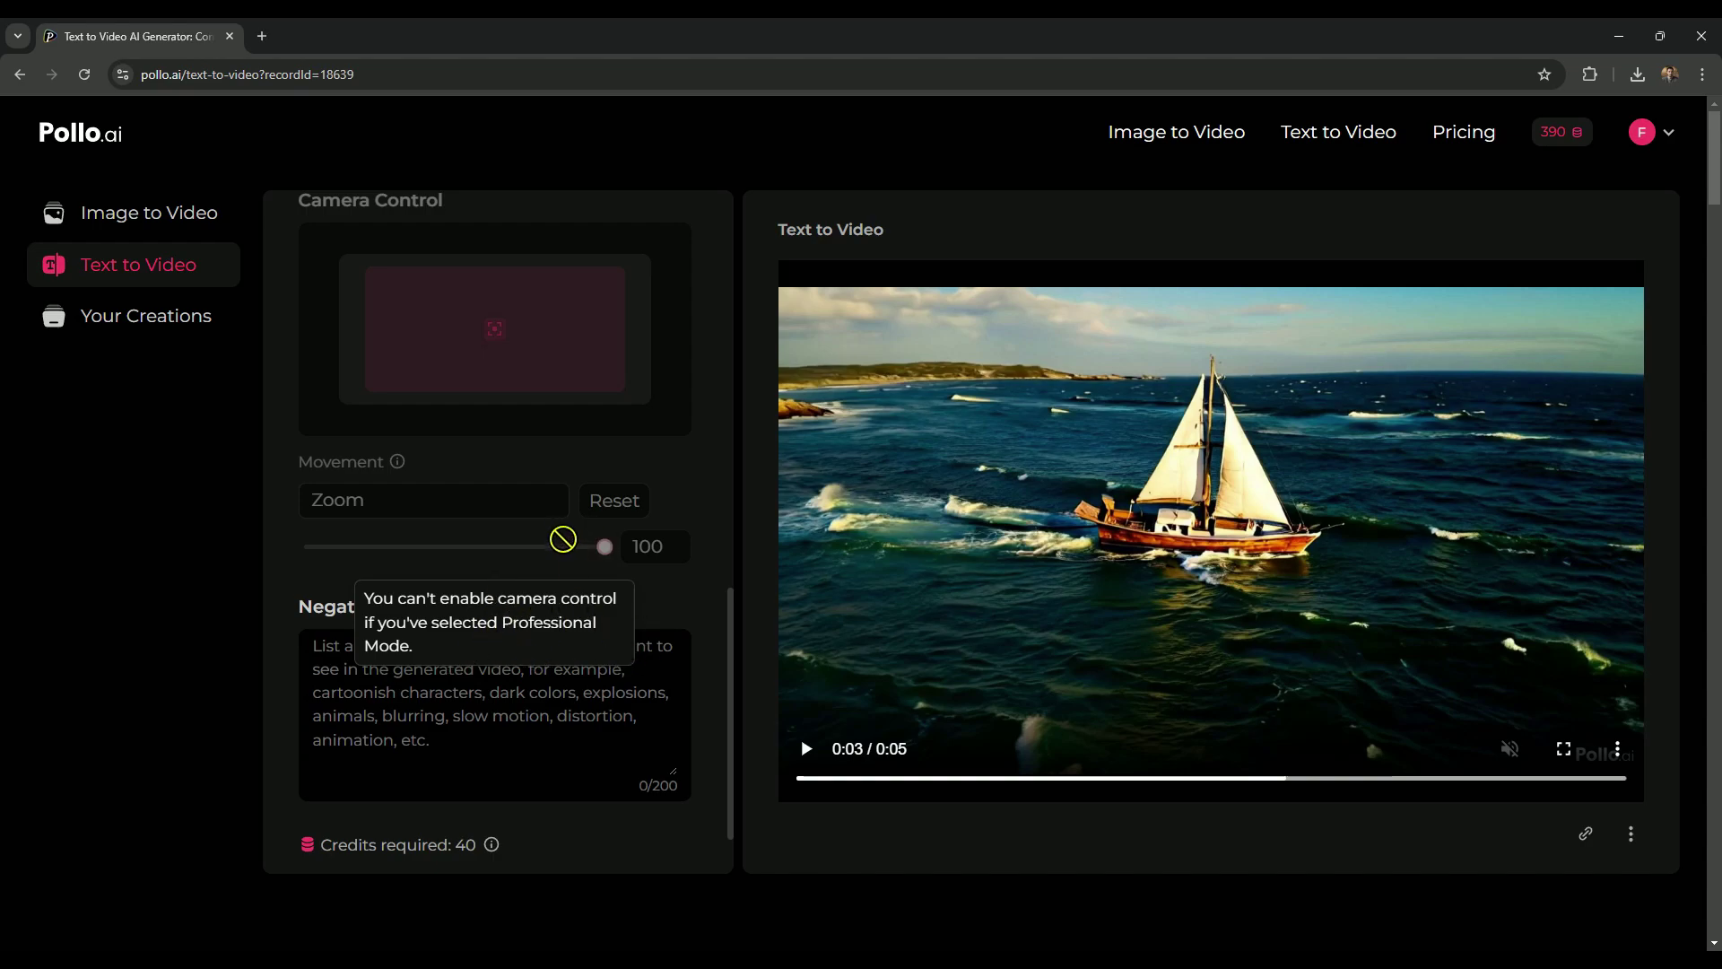
scroll(628, 575, down, 1)
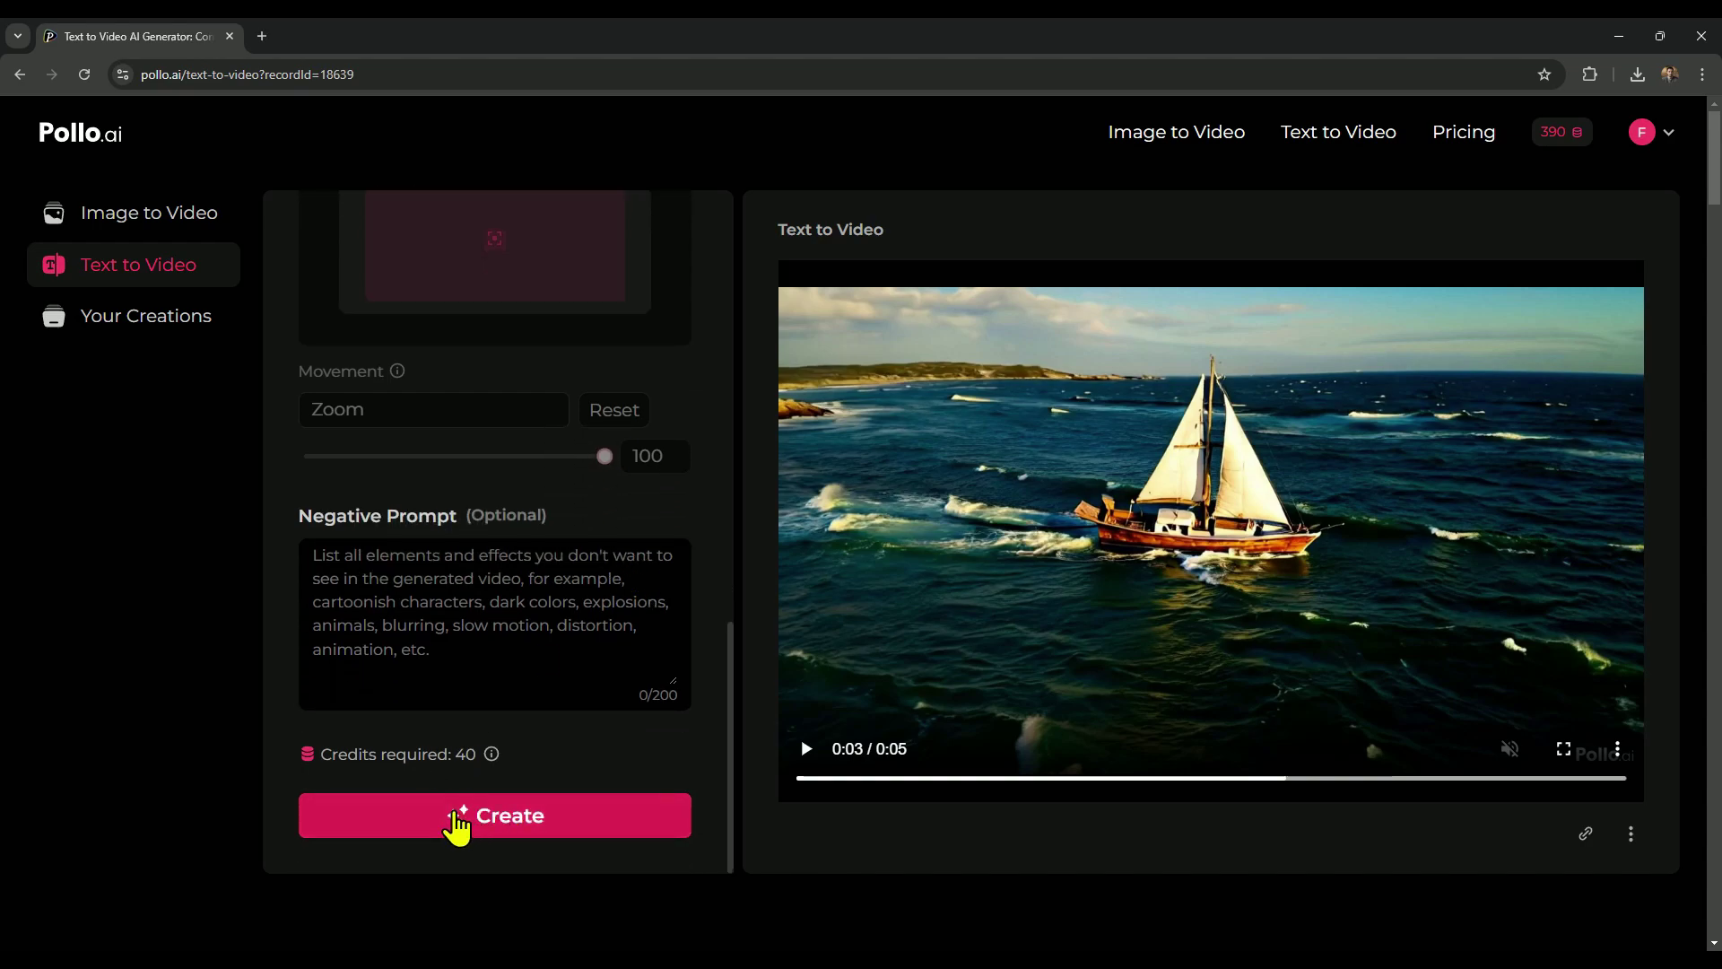
click(456, 818)
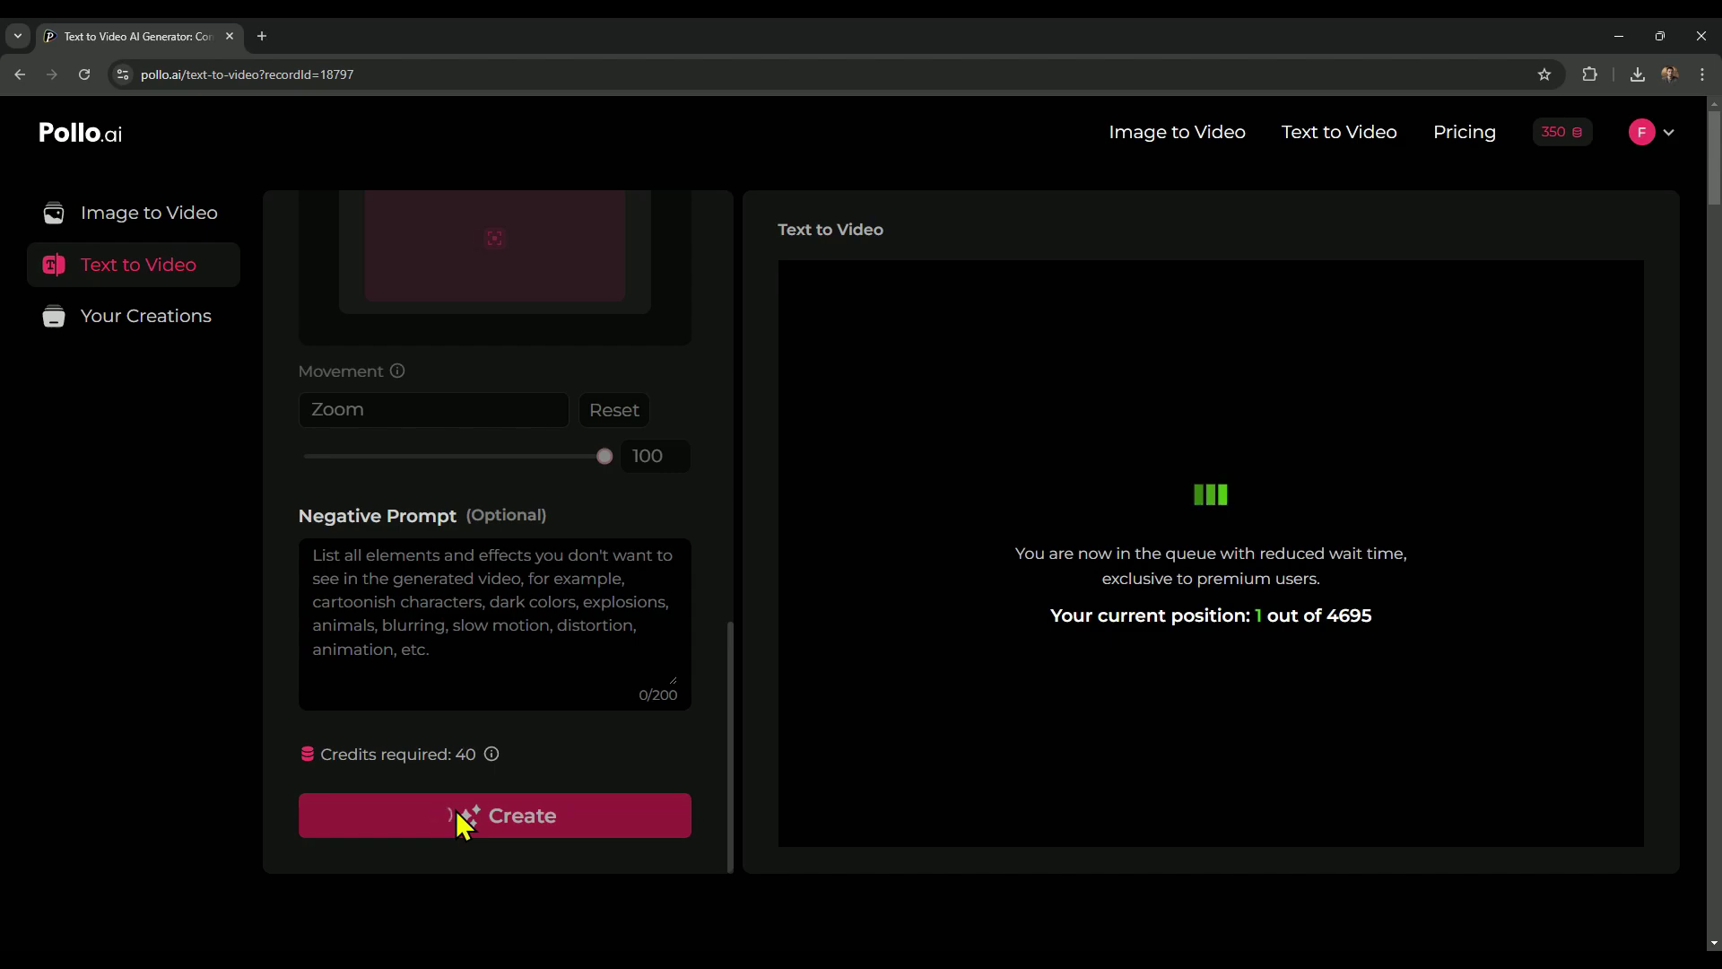
Play, then pause, the 5-second clip of the sailor amid waves and lightning
click(806, 754)
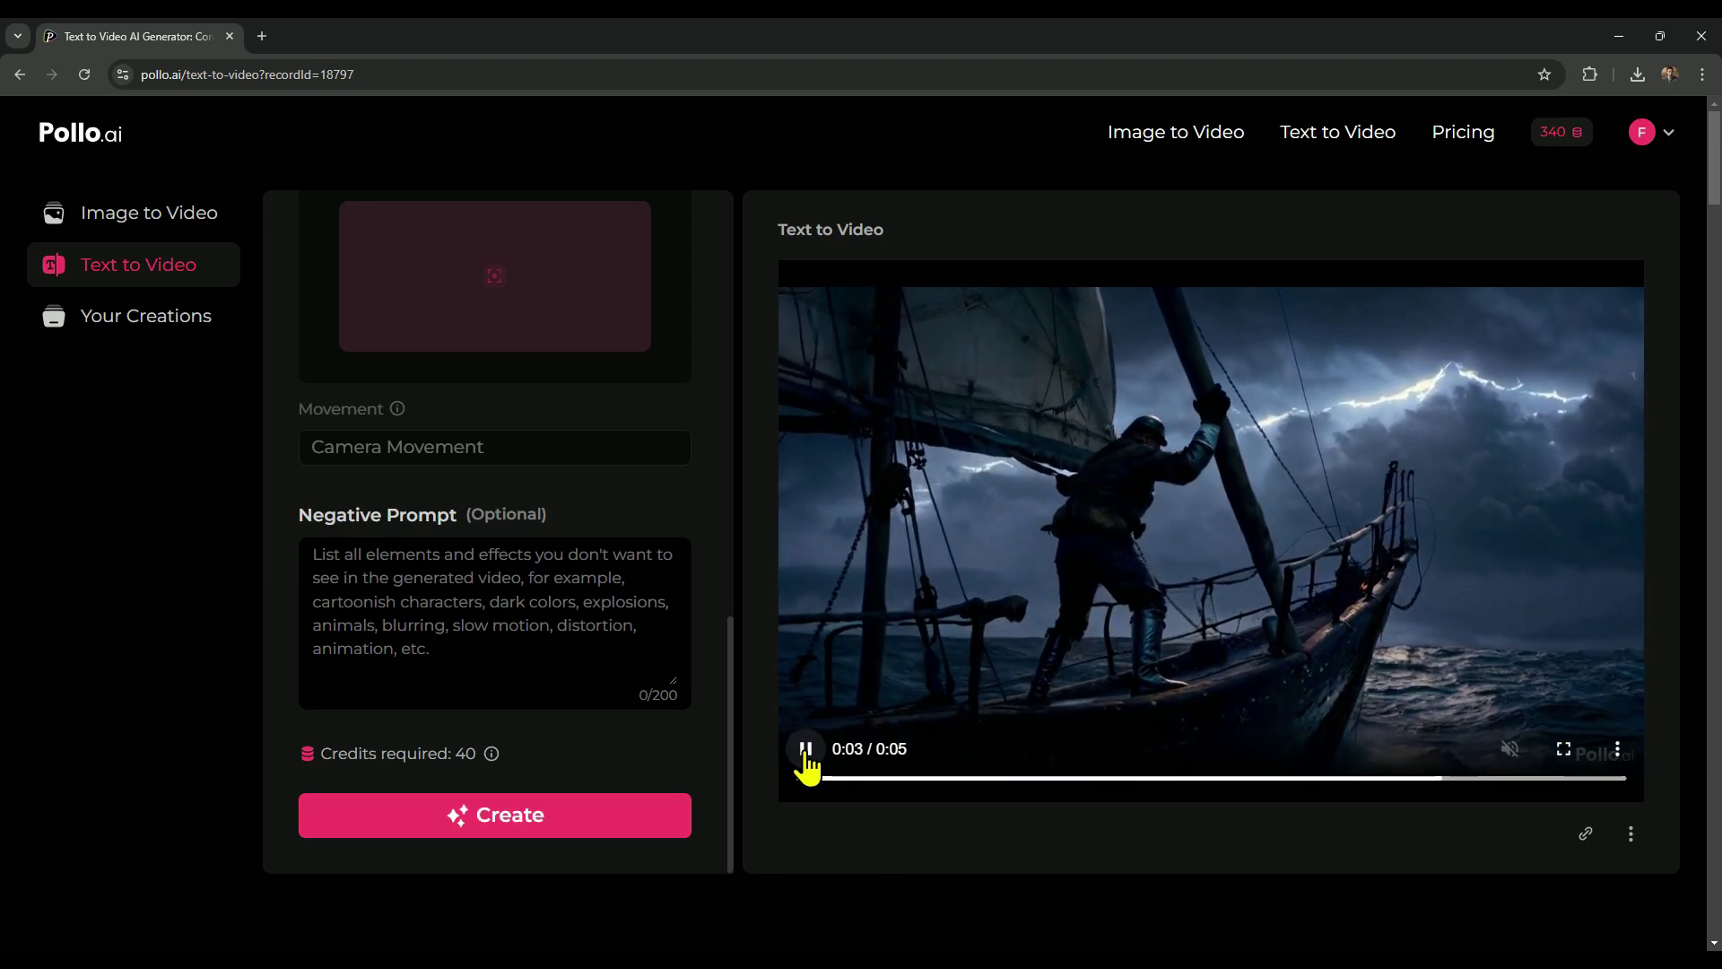
click(805, 750)
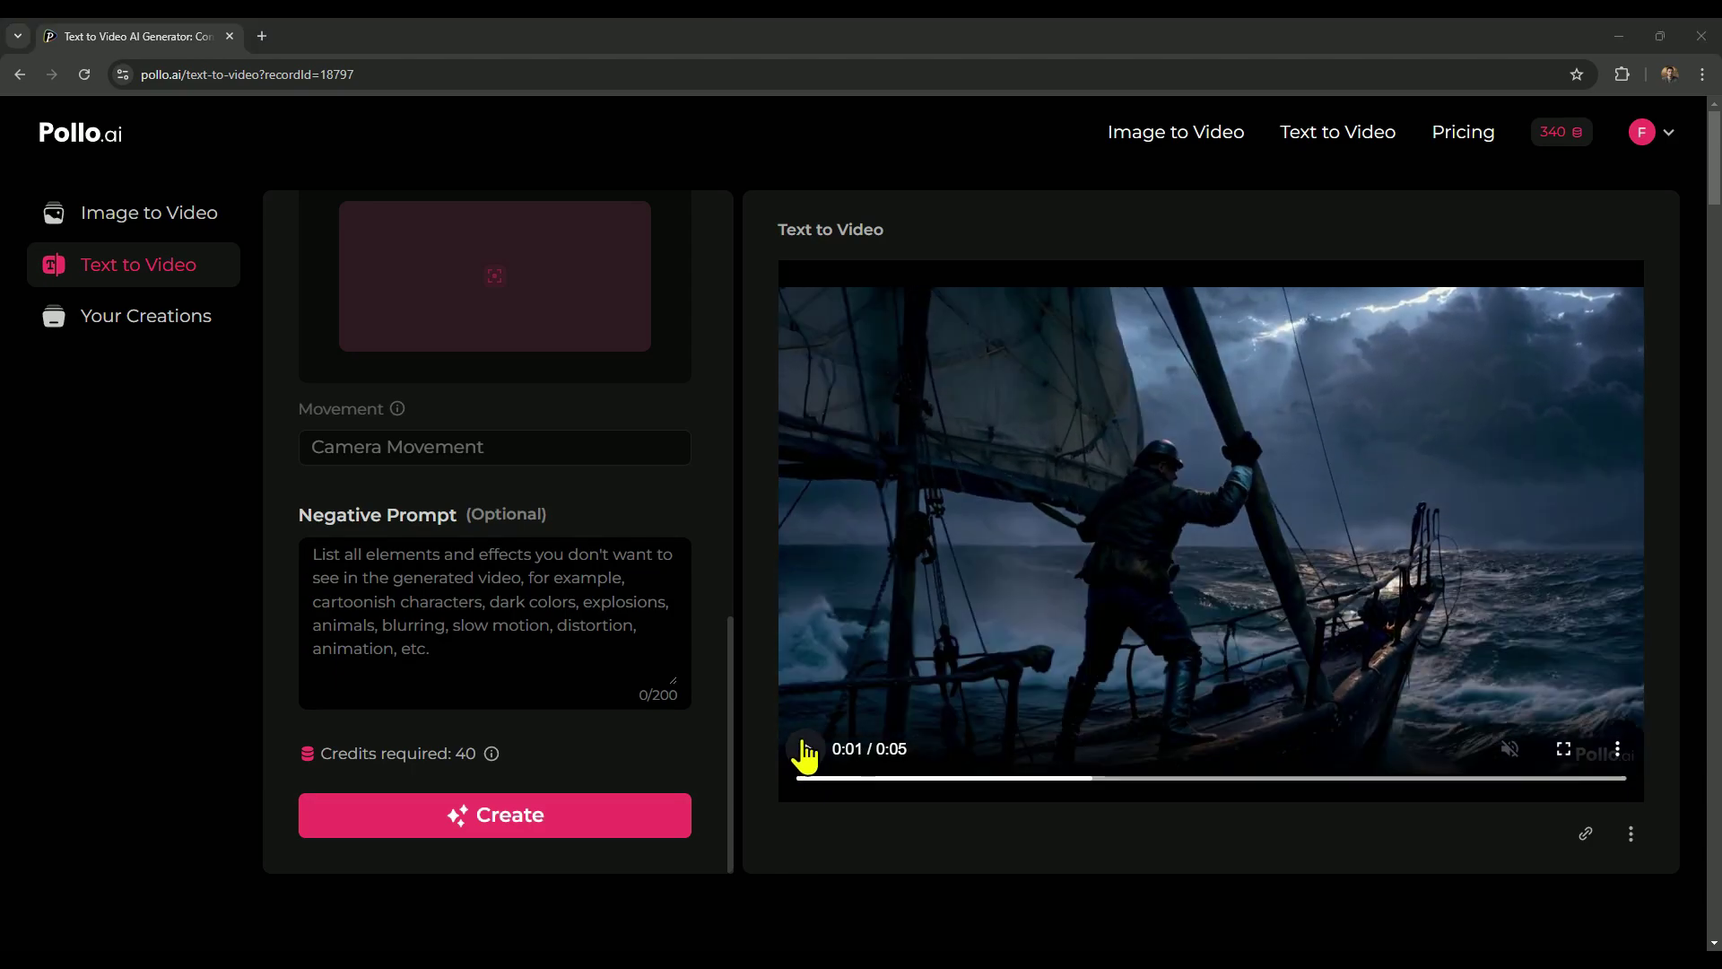
scroll(627, 538, up, 10)
Replace the prompt with a longer stormy-sailor one, generate the clip, and play it
click(451, 360)
key(ctrl+a)
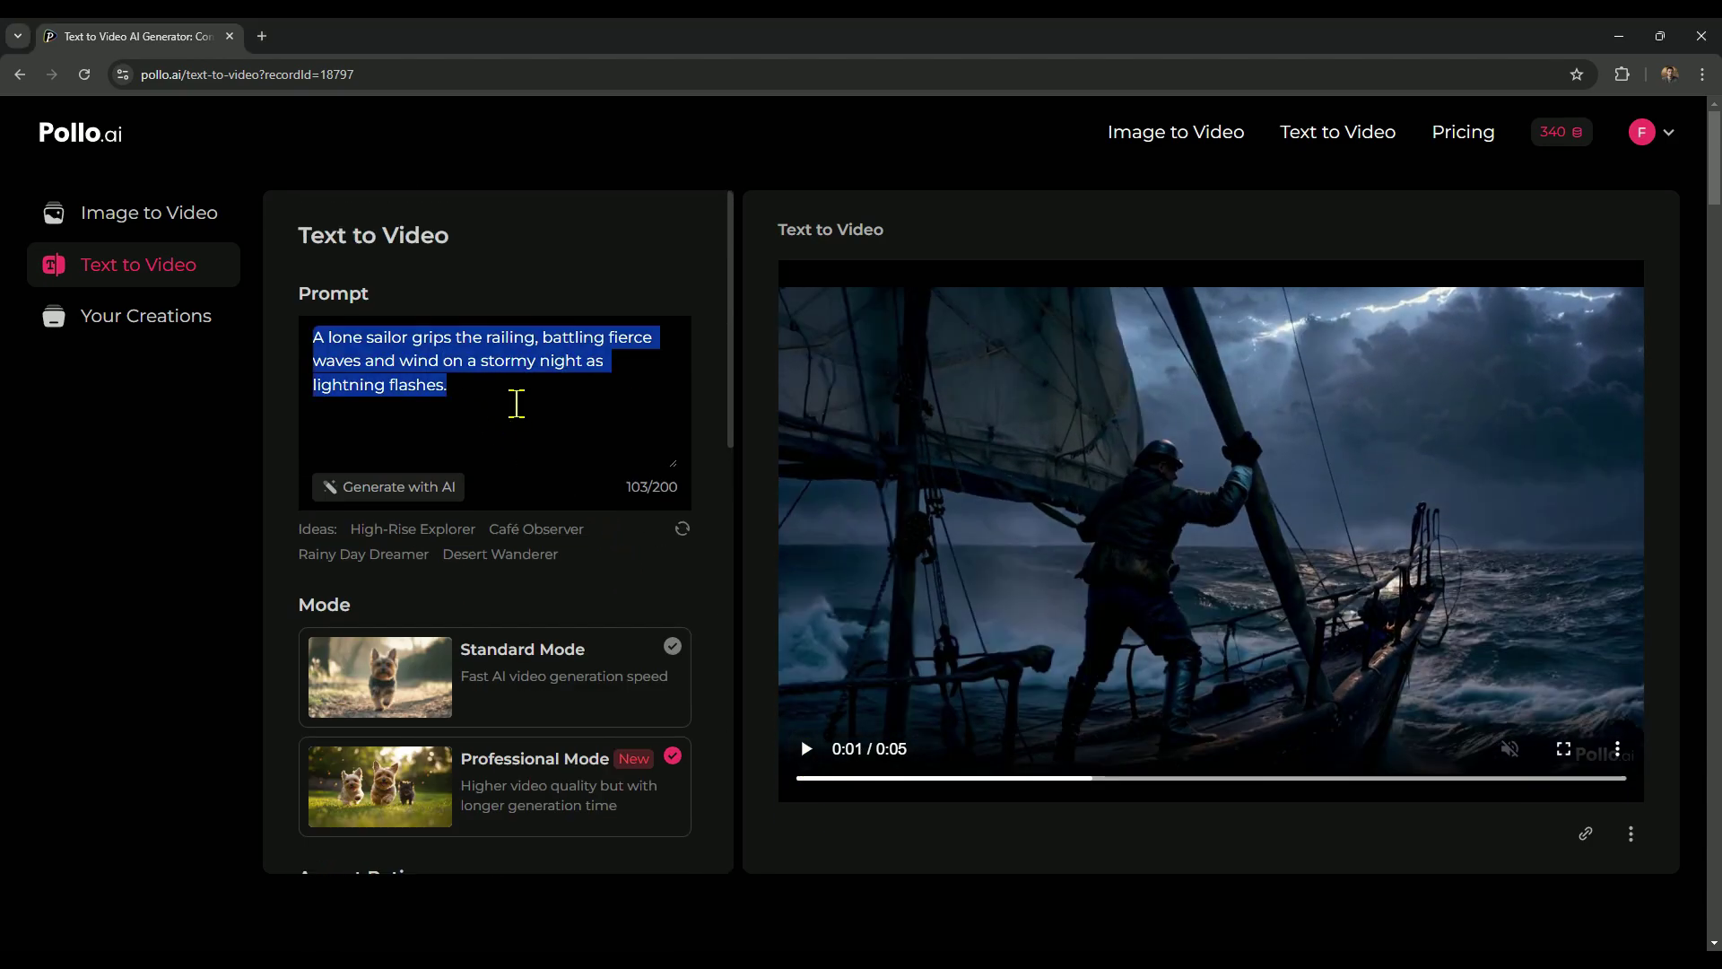
text(A lone sailor stands on a ship’s deck at night, battling intense rain, fierce winds, and massive waves. Lightning illuminates the dark storm clouds as he grips the railing tightly.)
scroll(511, 526, down, 5)
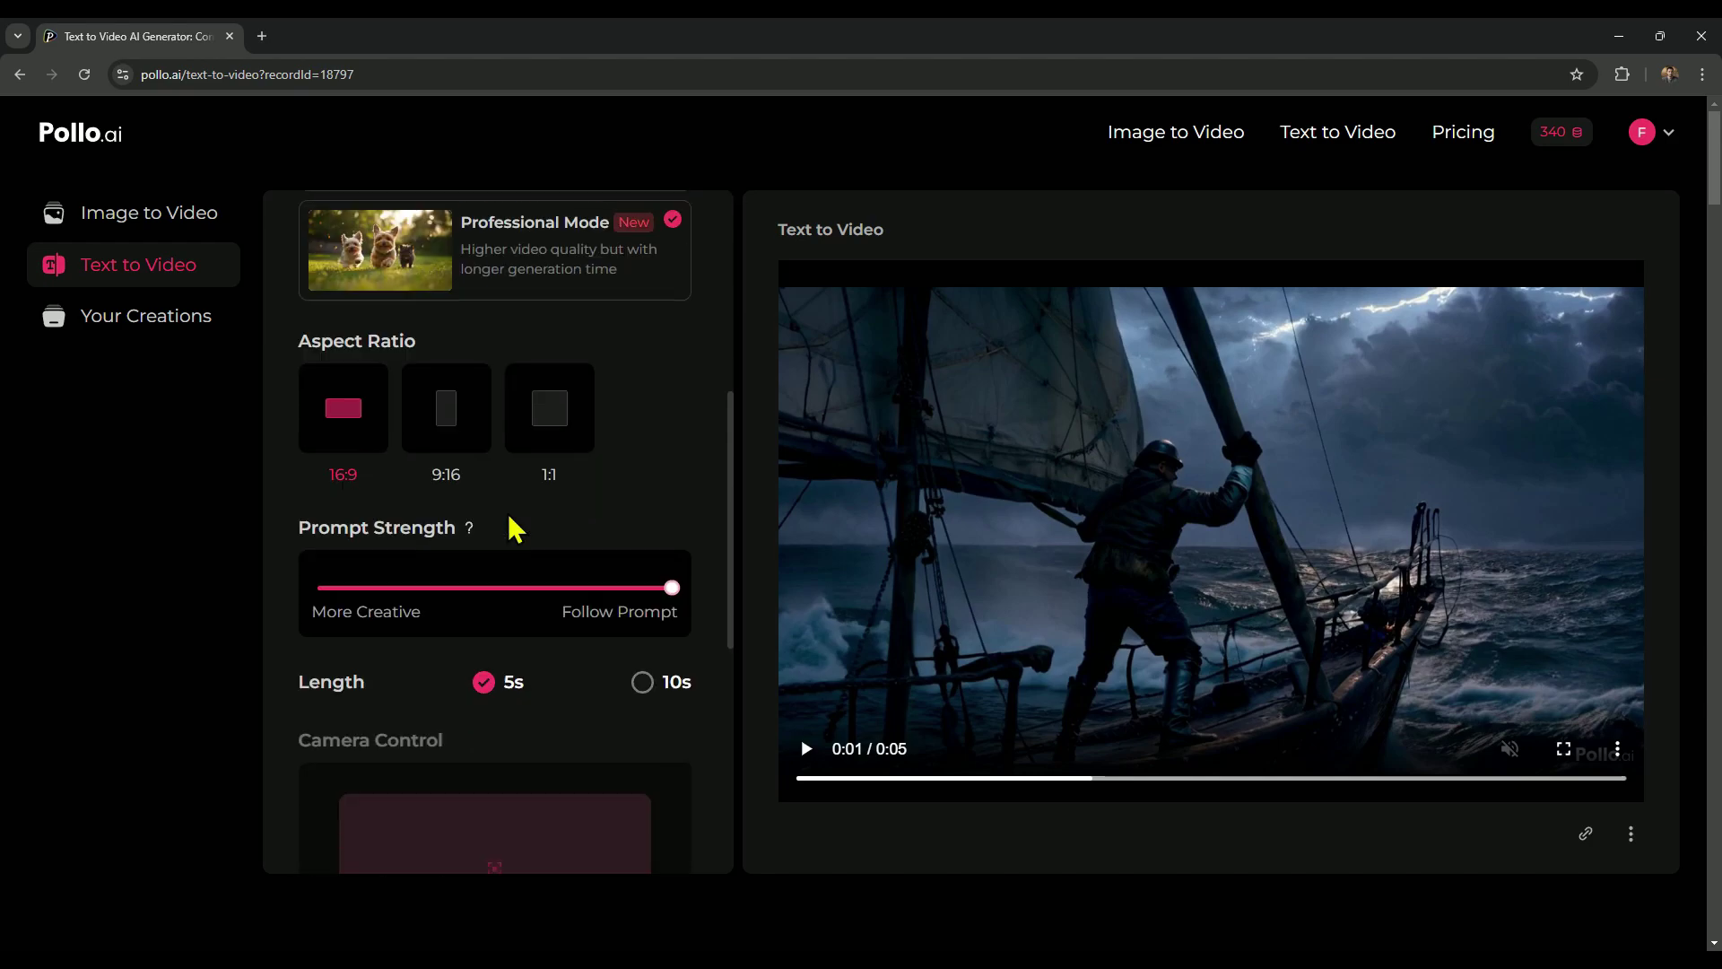
scroll(506, 510, down, 5)
scroll(499, 575, down, 1)
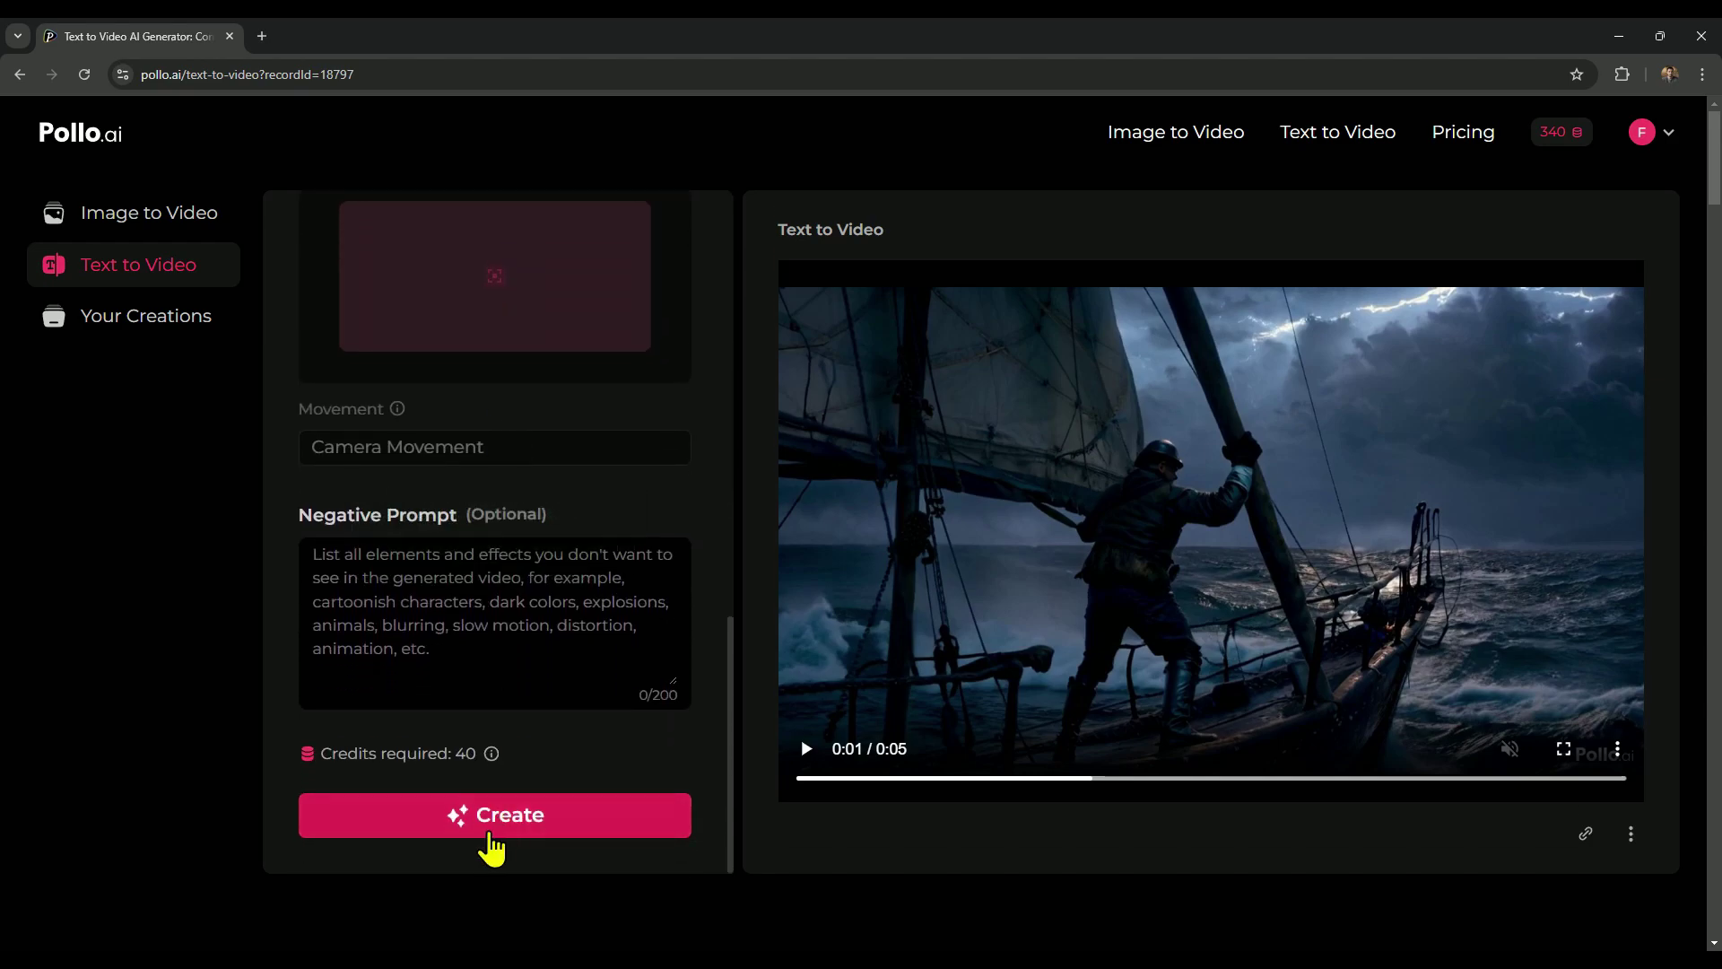
click(476, 825)
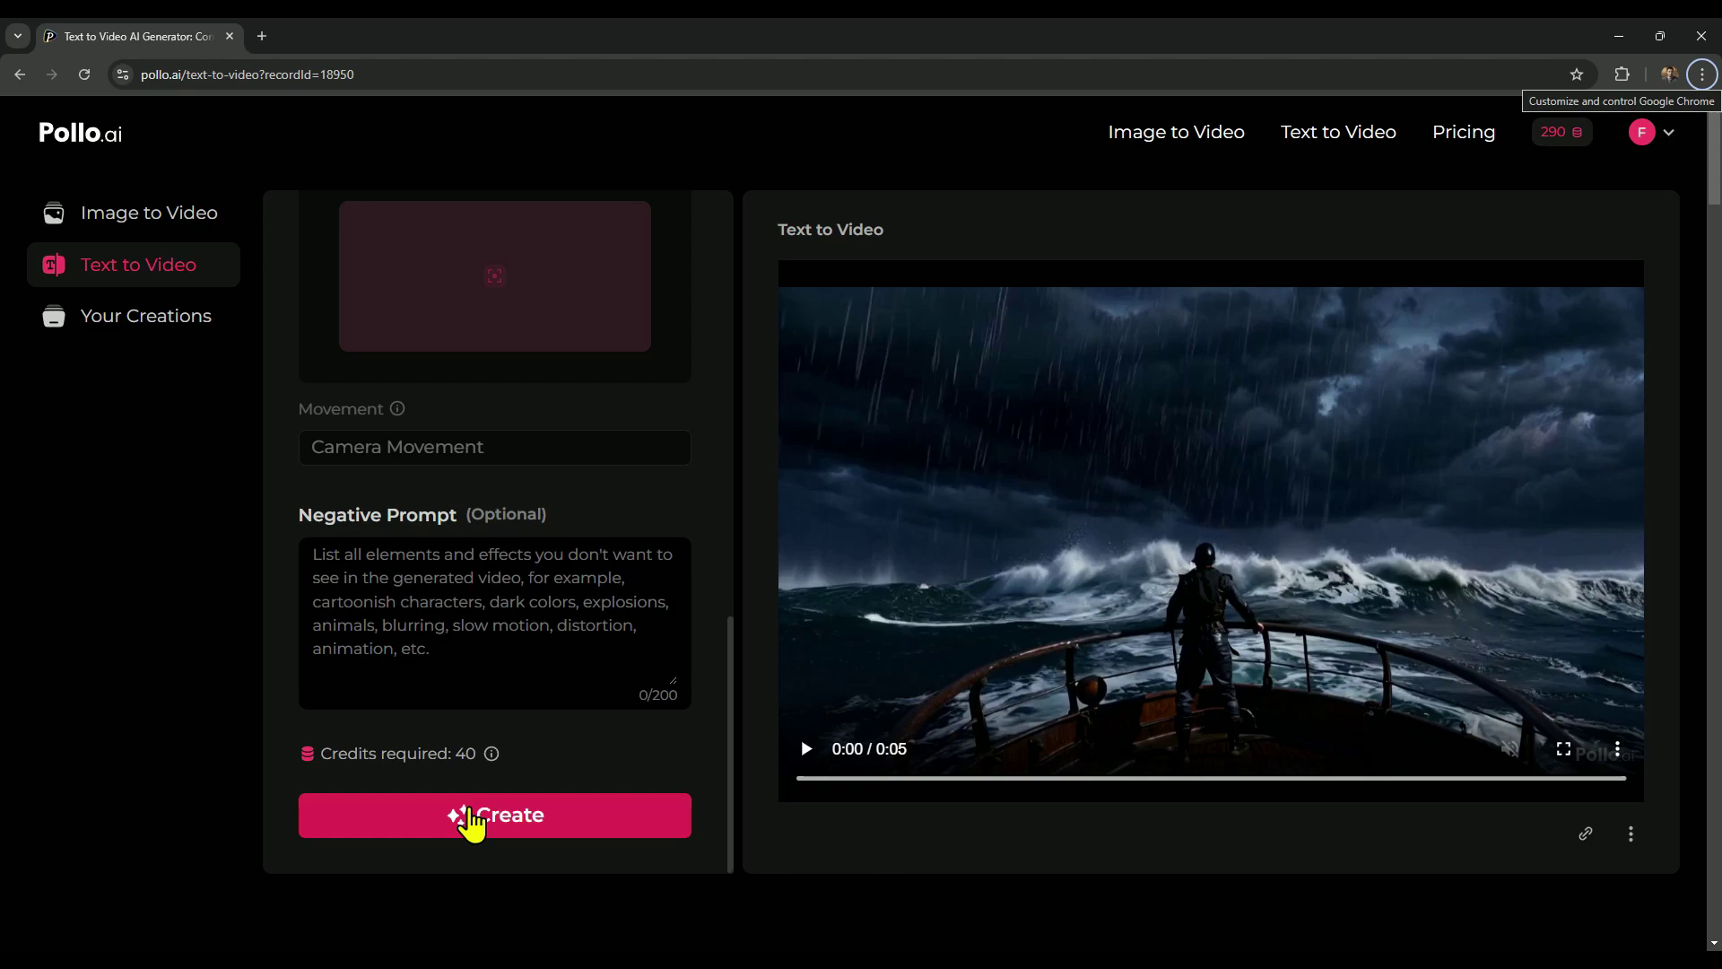
click(806, 755)
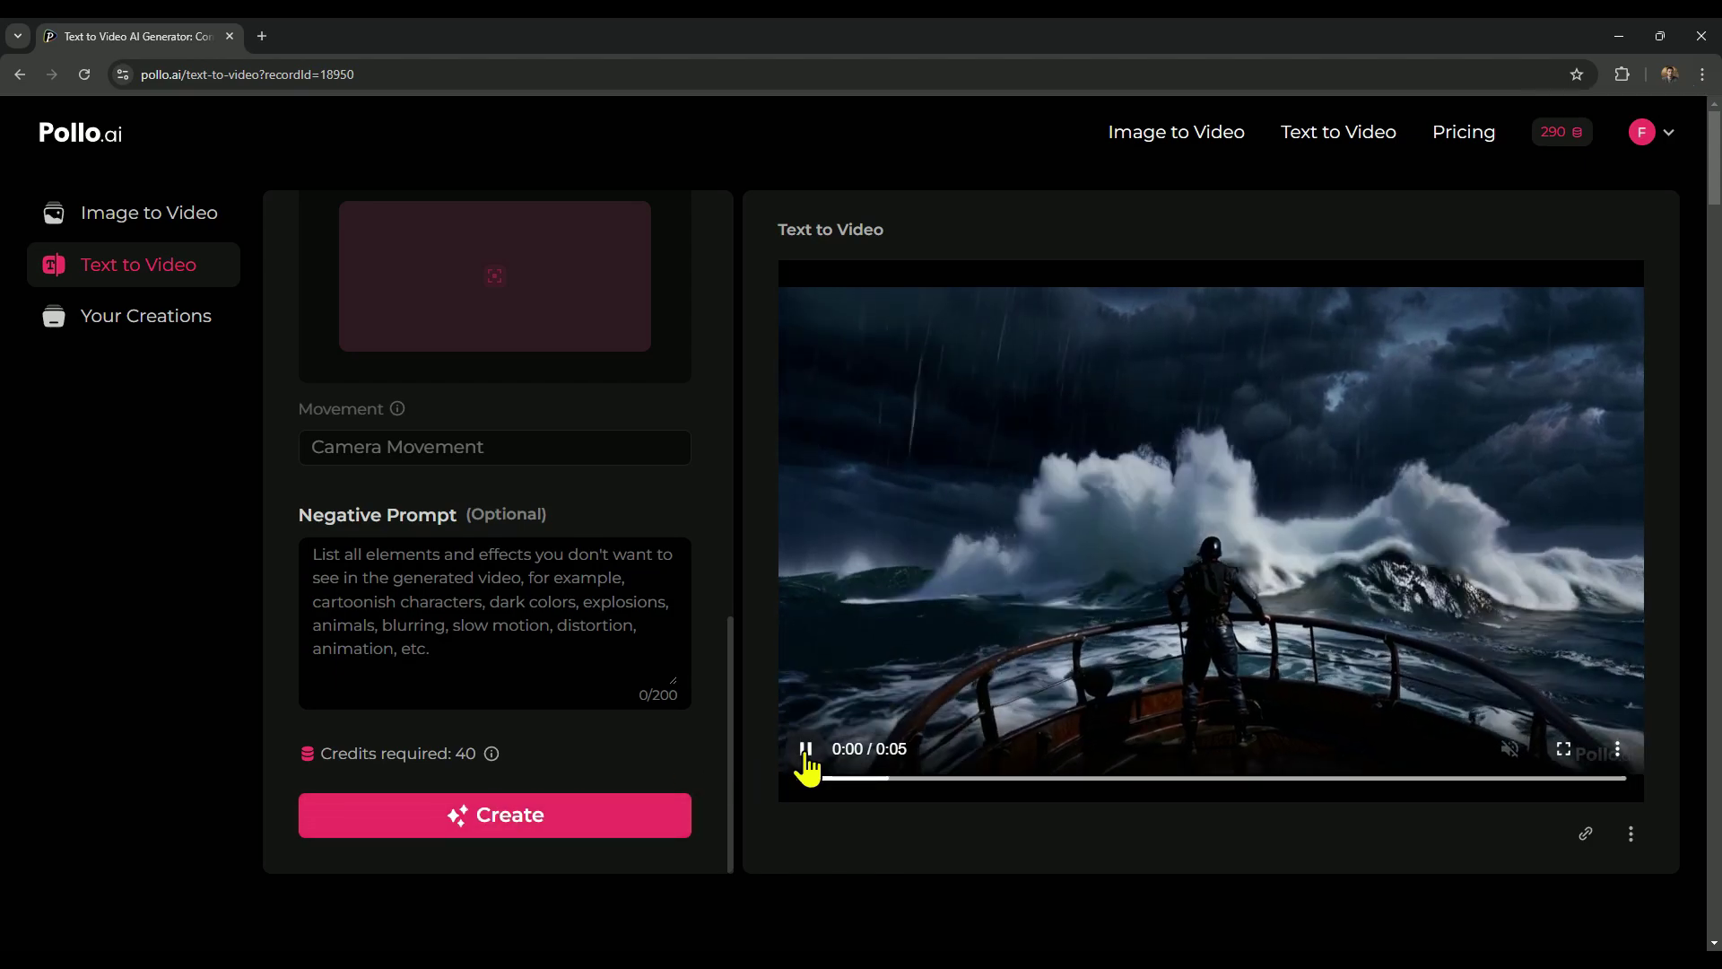